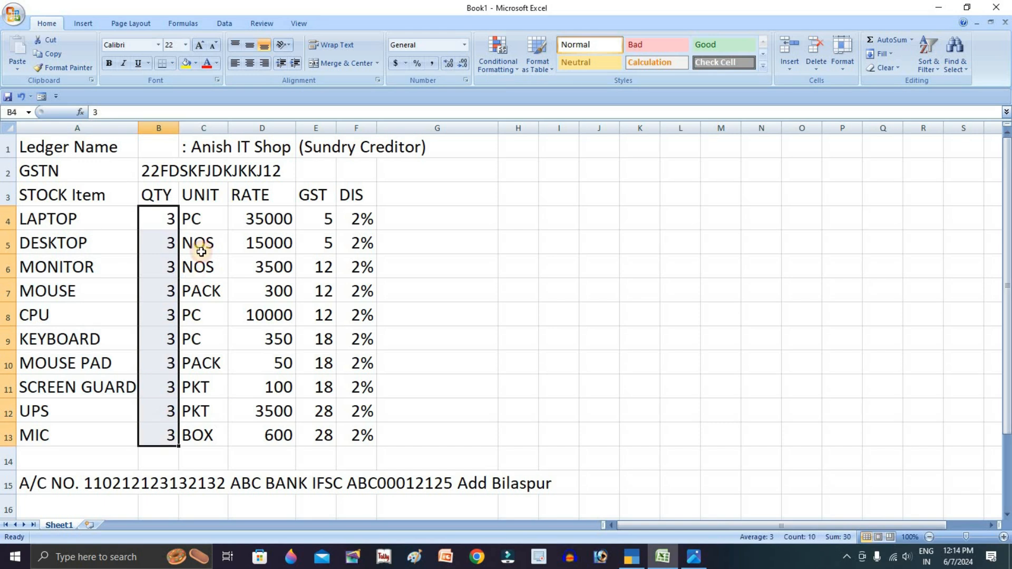
- Examine the units, rates, GST and discounts of the stock items in the sheet, and read the purchase bill assignment in 1.jpg
left_click(216, 219)
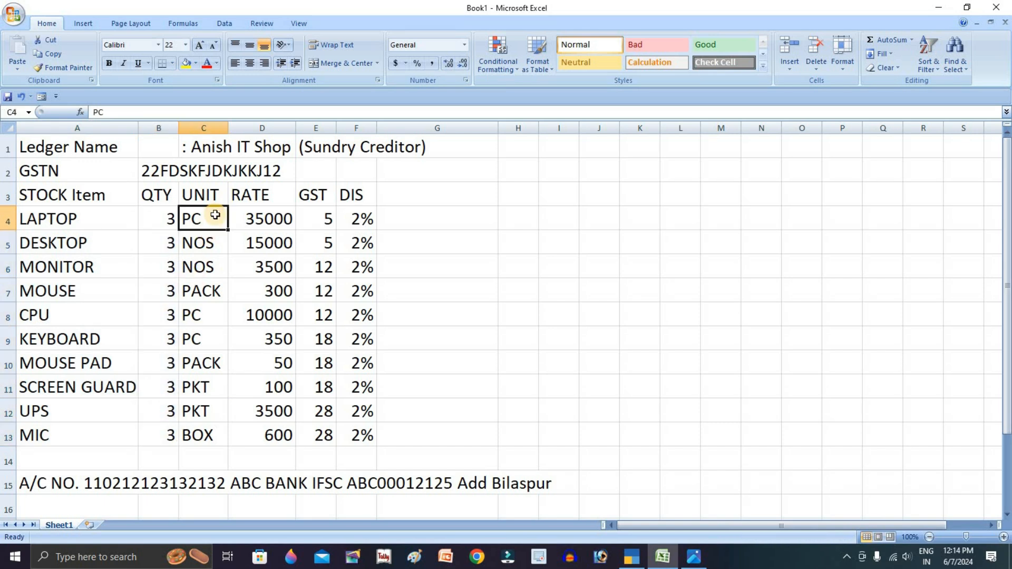
left_click(207, 244)
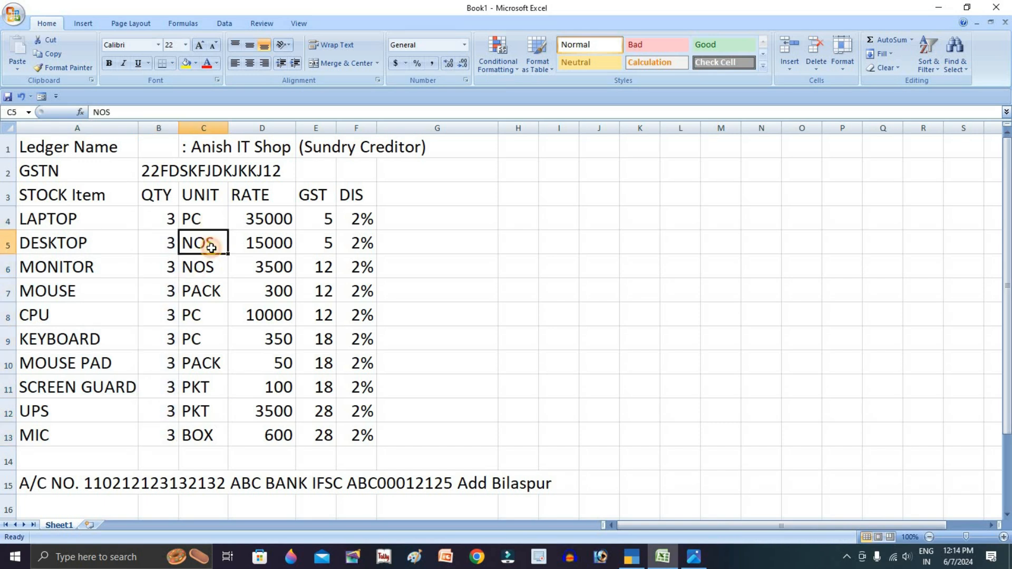
left_click(211, 295)
left_click(209, 389)
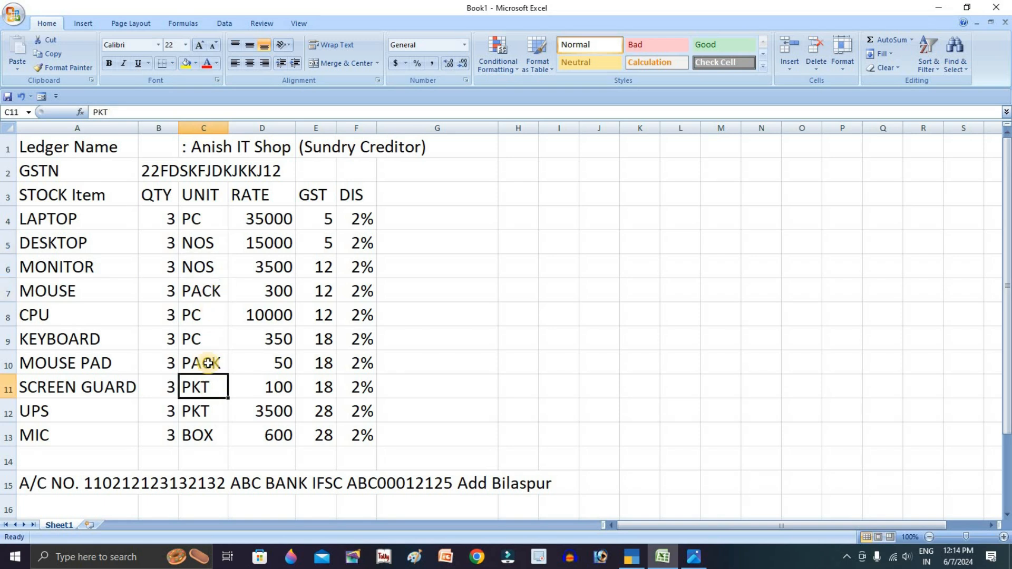
left_click(207, 438)
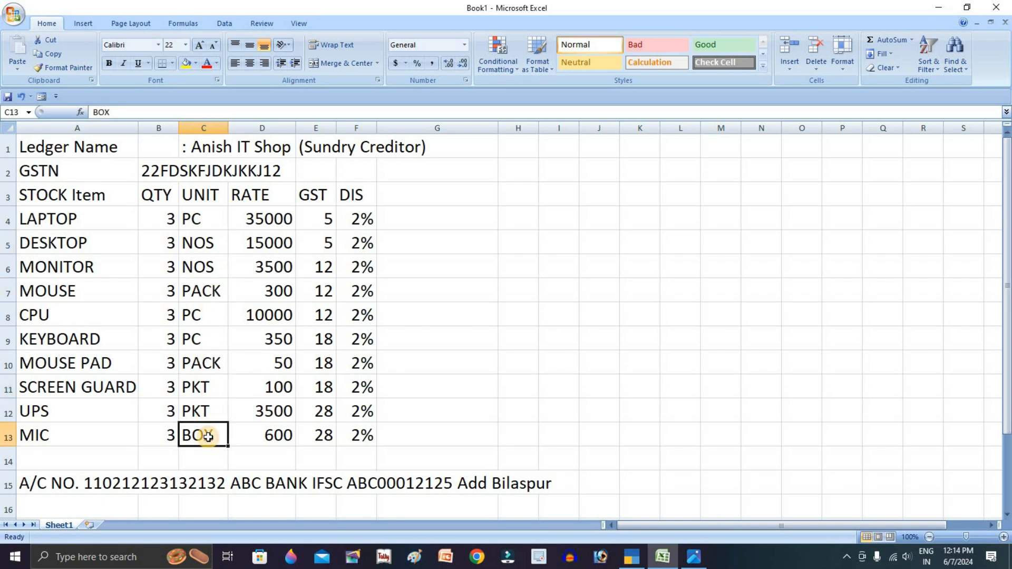
left_click_drag(271, 216, 293, 395)
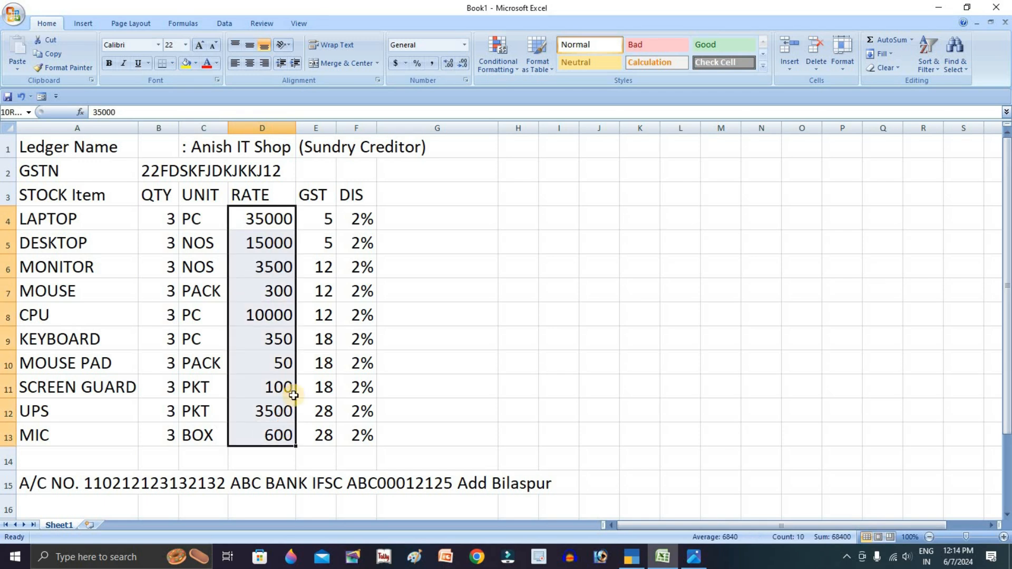
left_click(329, 220)
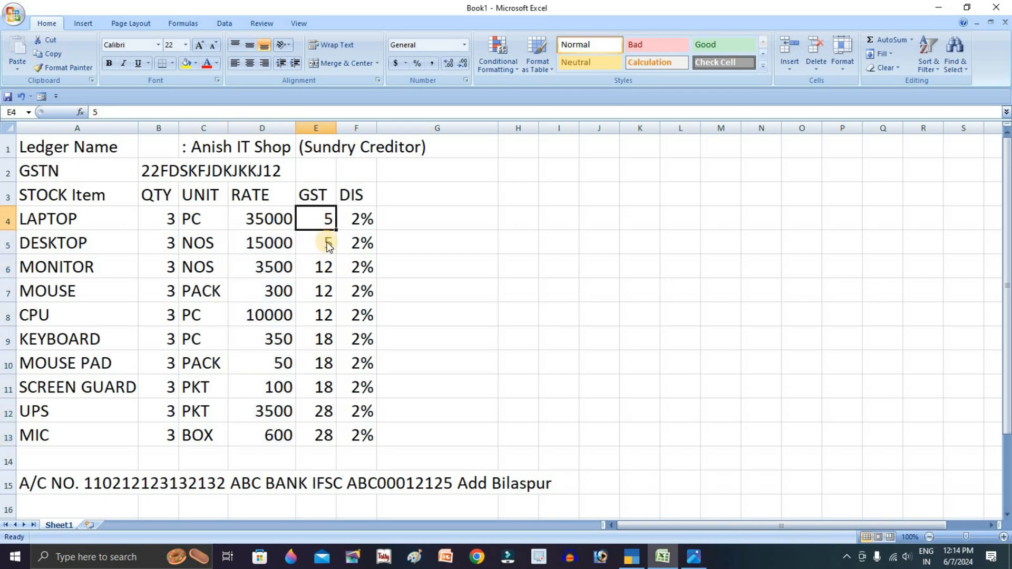
left_click(327, 244)
left_click(323, 265)
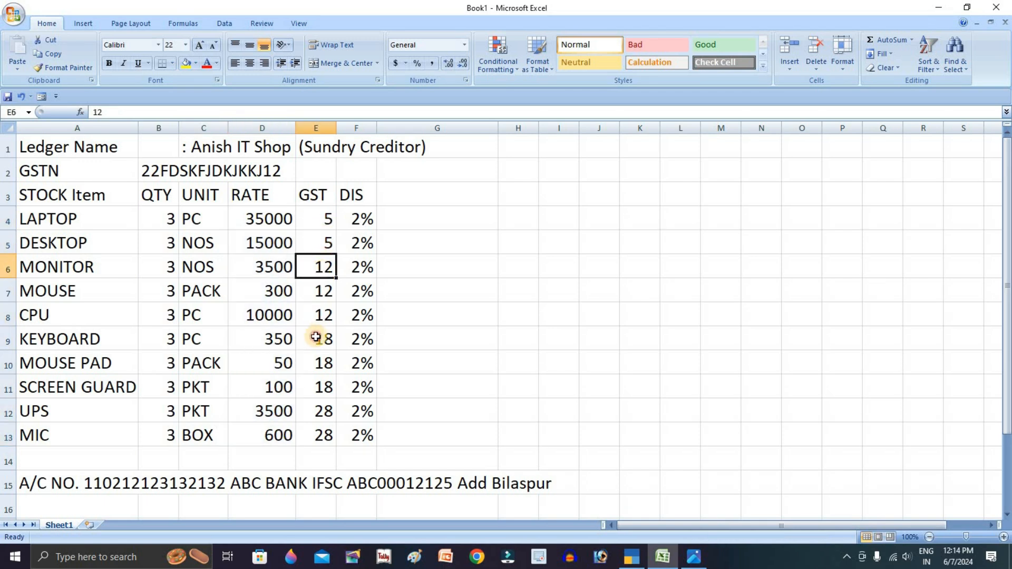
left_click(316, 337)
left_click(315, 412)
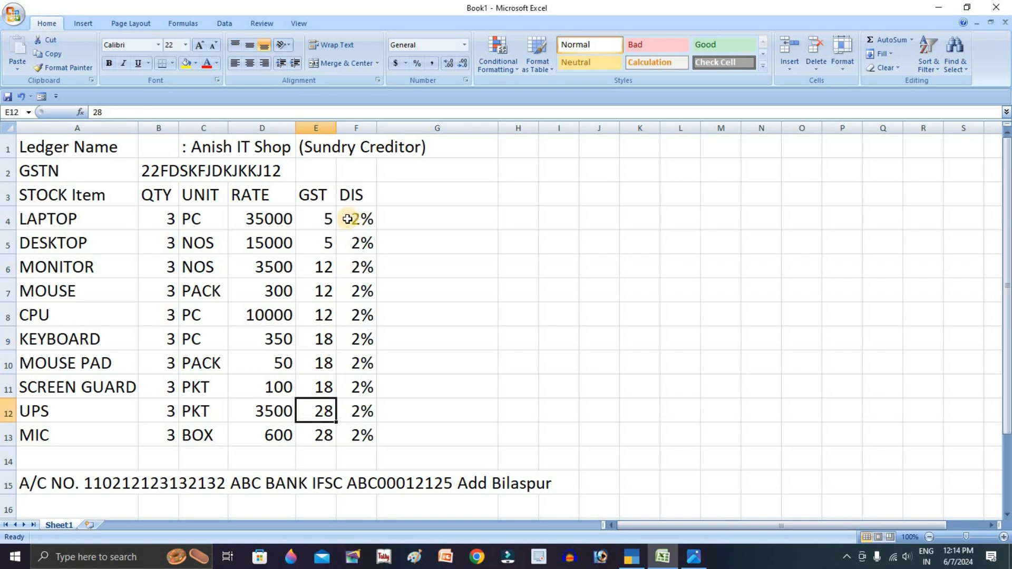
left_click_drag(356, 217, 363, 425)
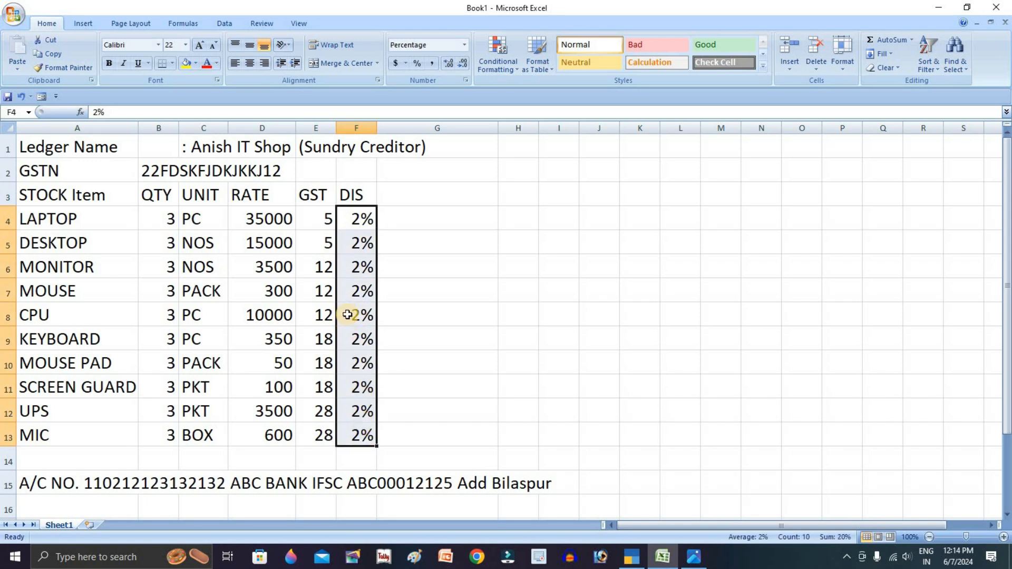
left_click(690, 561)
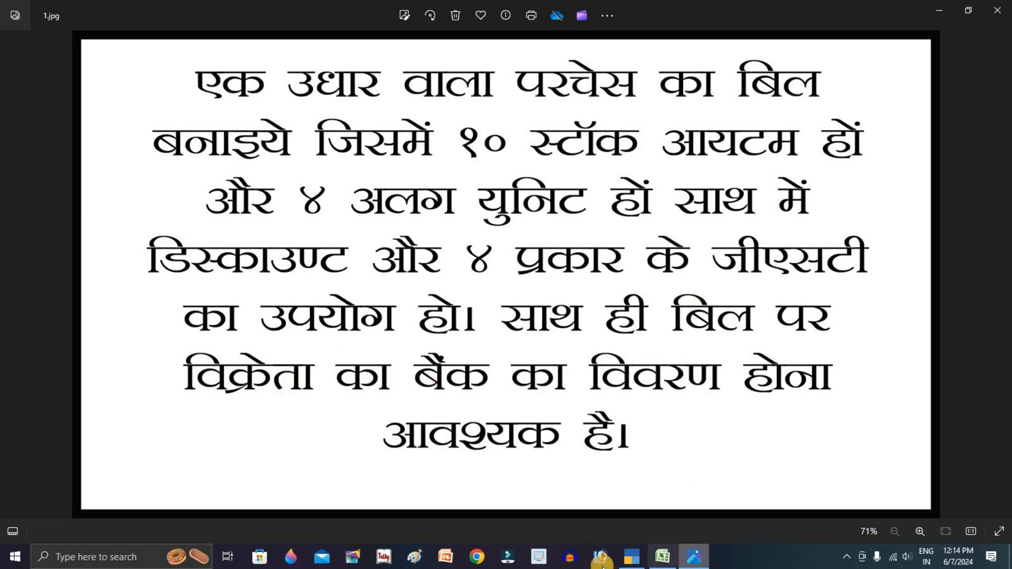
left_click(685, 561)
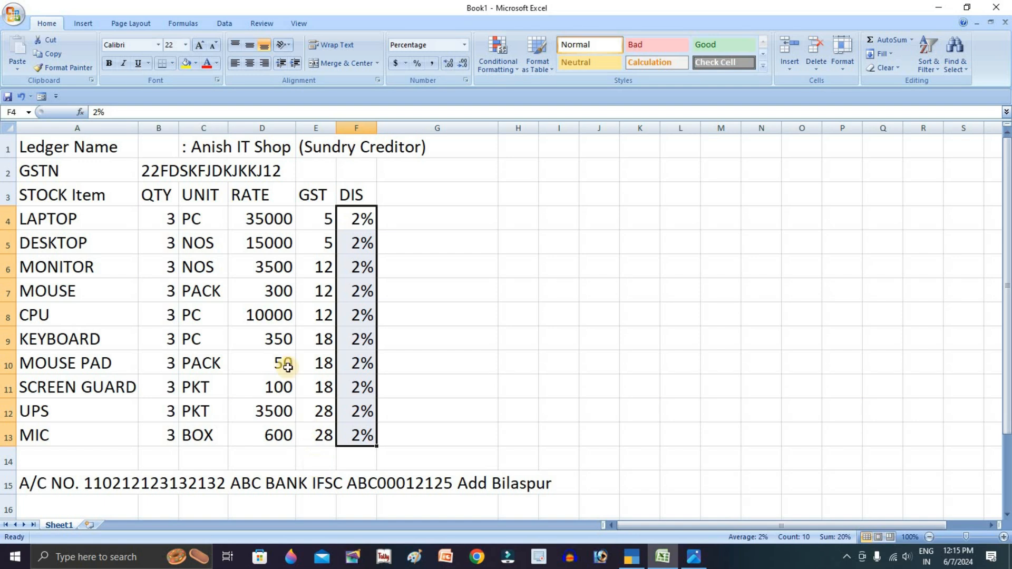
- Select the creditor name "Anish IT Shop" inside cell C1, without the leading colon, for reuse as a ledger name
left_click(196, 240)
double_click(194, 148)
left_click_drag(193, 148, 302, 158)
left_click(301, 155)
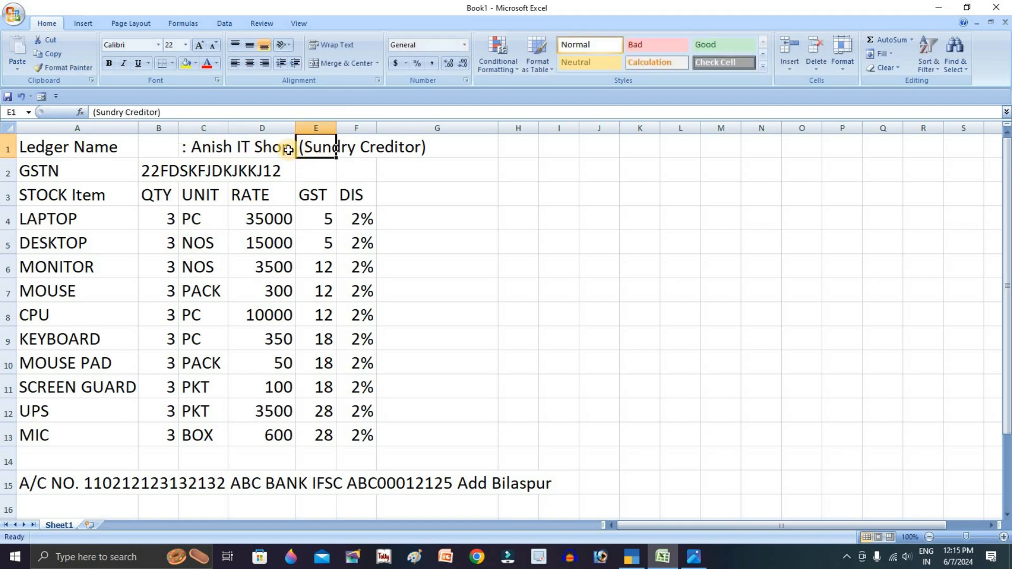
double_click(288, 150)
double_click(209, 149)
double_click(209, 149)
left_click_drag(191, 147, 293, 144)
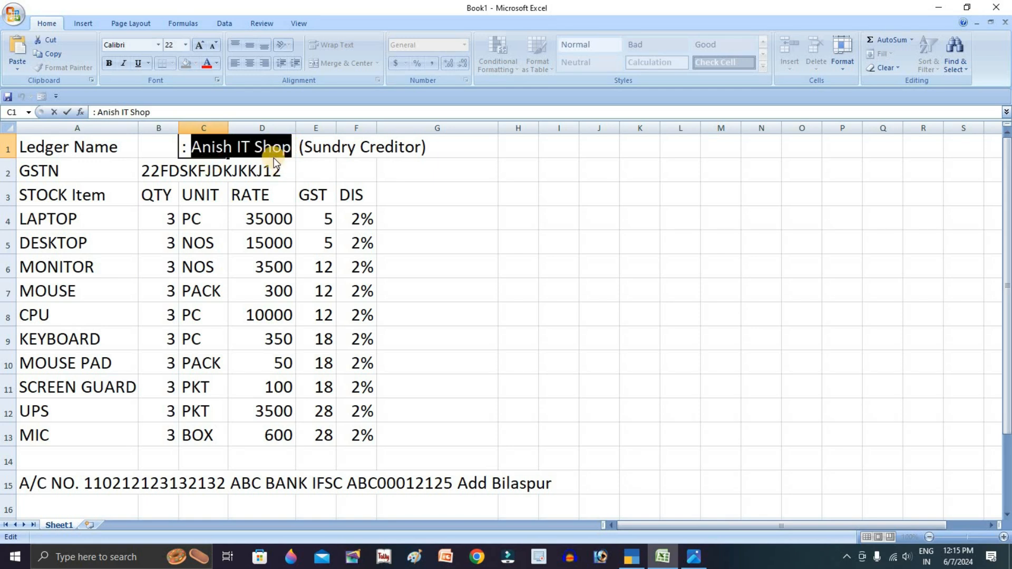
- Switch to TallyPrime, save the new company Anant Computers without contact details and accept its feature settings
key("alt+Tab")
key("alt+Tab")
key("alt+Tab")
key("Tab")
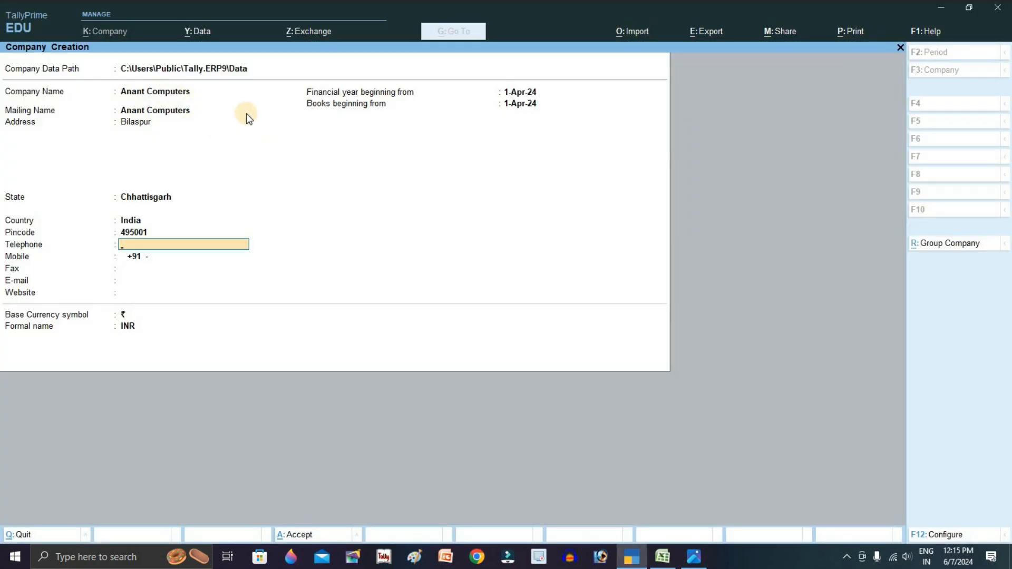
left_click(164, 280)
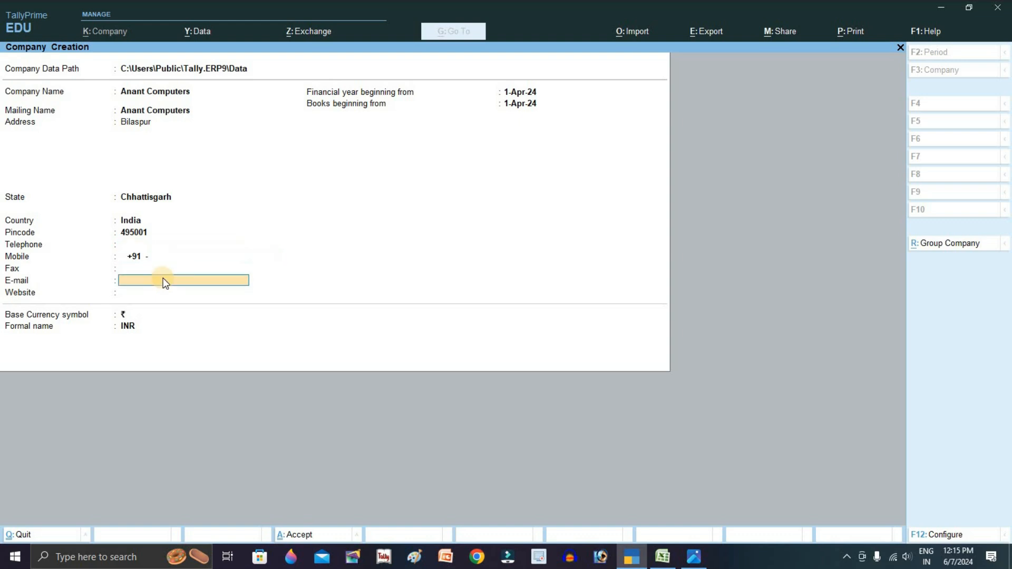
key("ctrl")
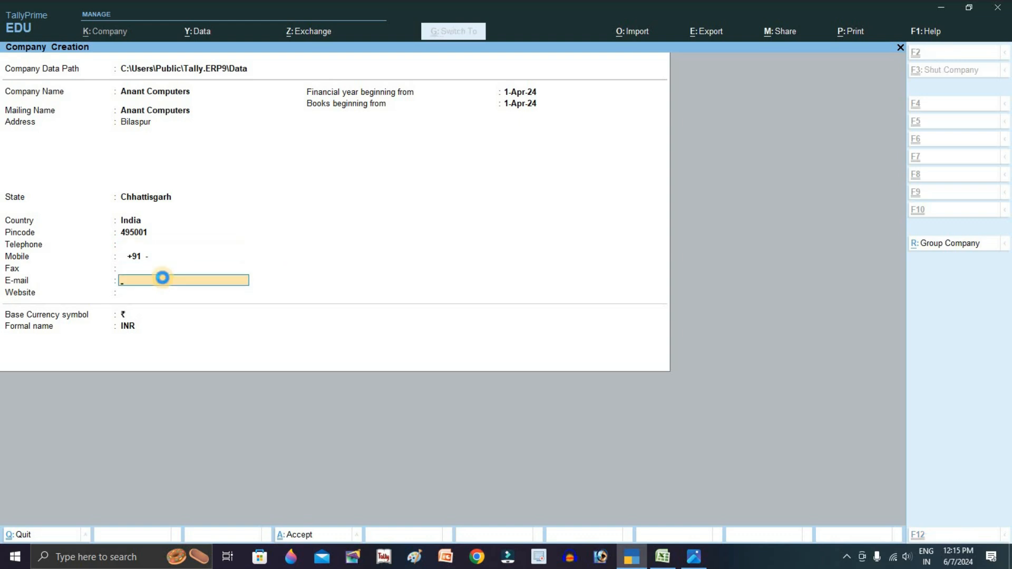
key("ctrl+a")
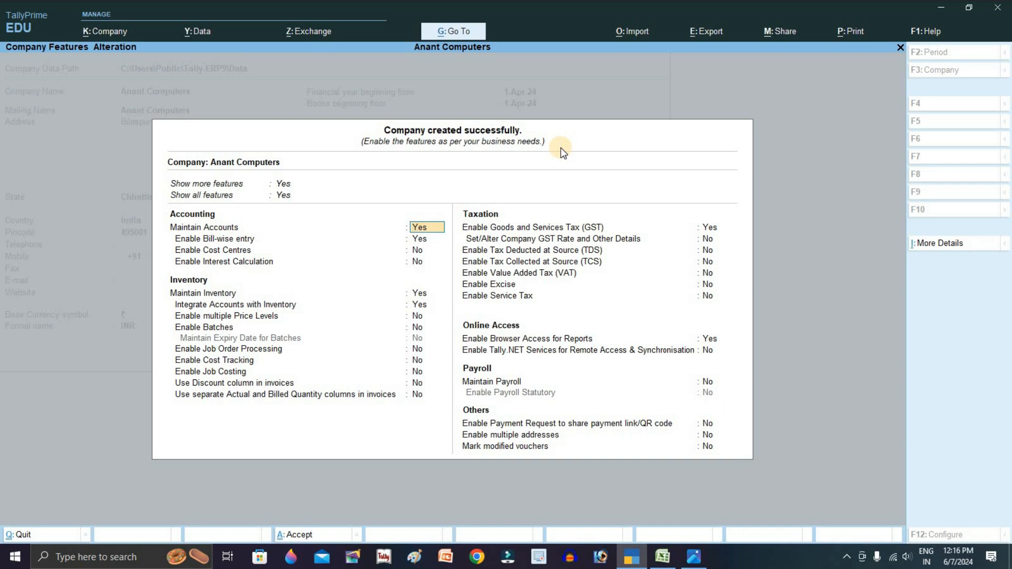
key("ctrl+a")
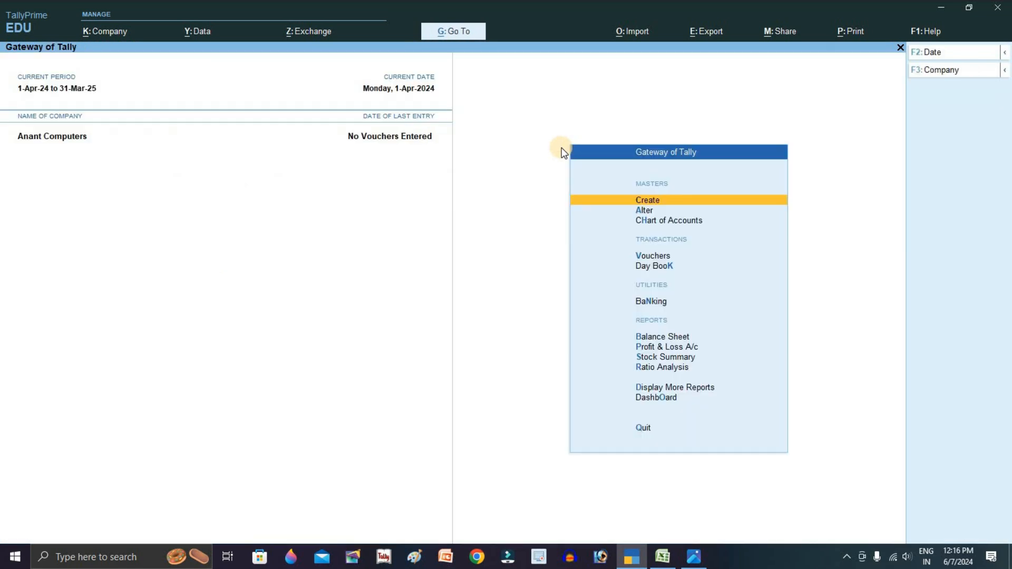
- Start a new ledger master named Anish IT Shop and place it under Sundry Creditors
key("Return")
key("Down")
key("Down")
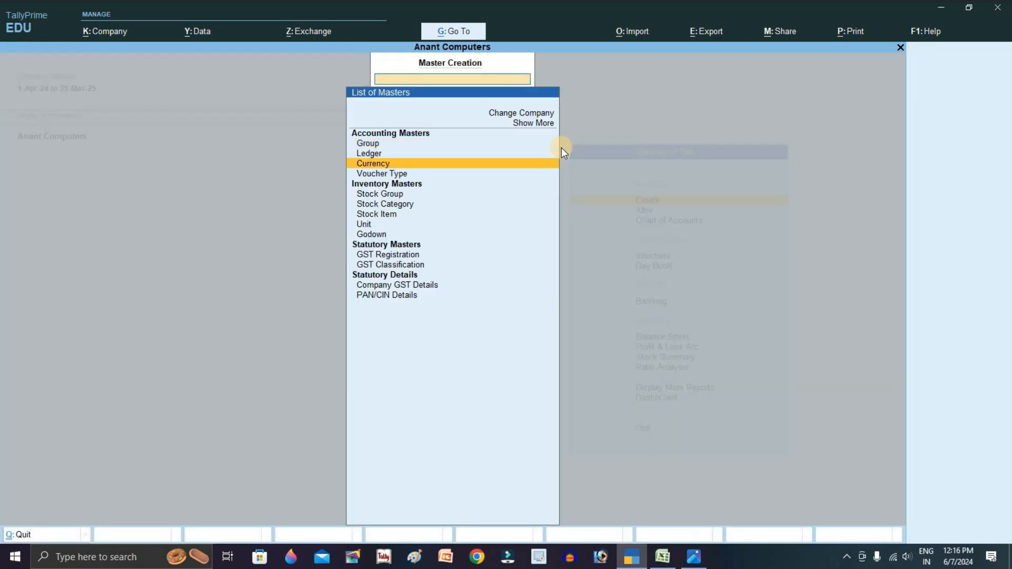
key("Up")
key("Return")
type("Anish IT Shop")
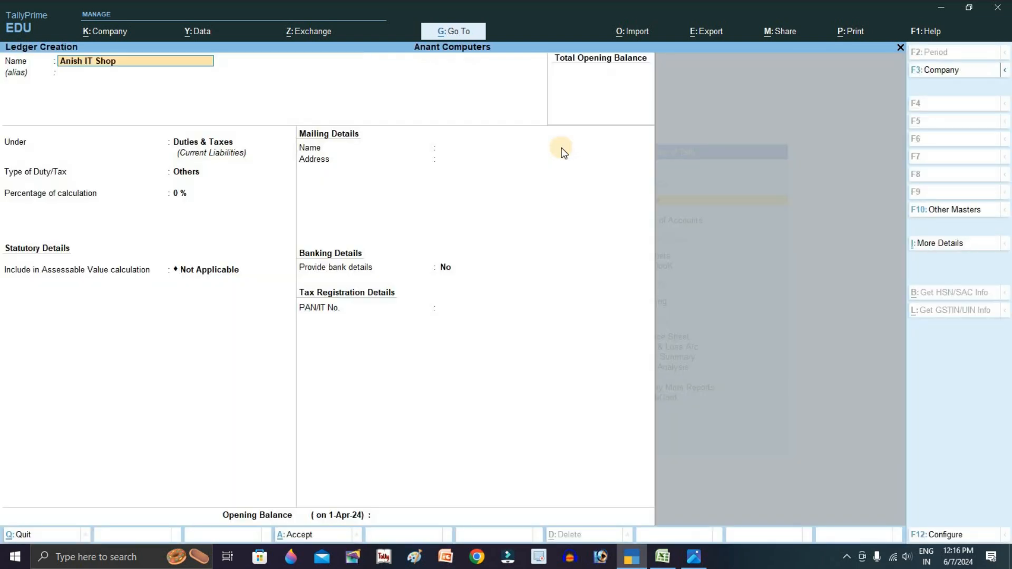
key("Return")
key("Return")
type("SU")
key("Down")
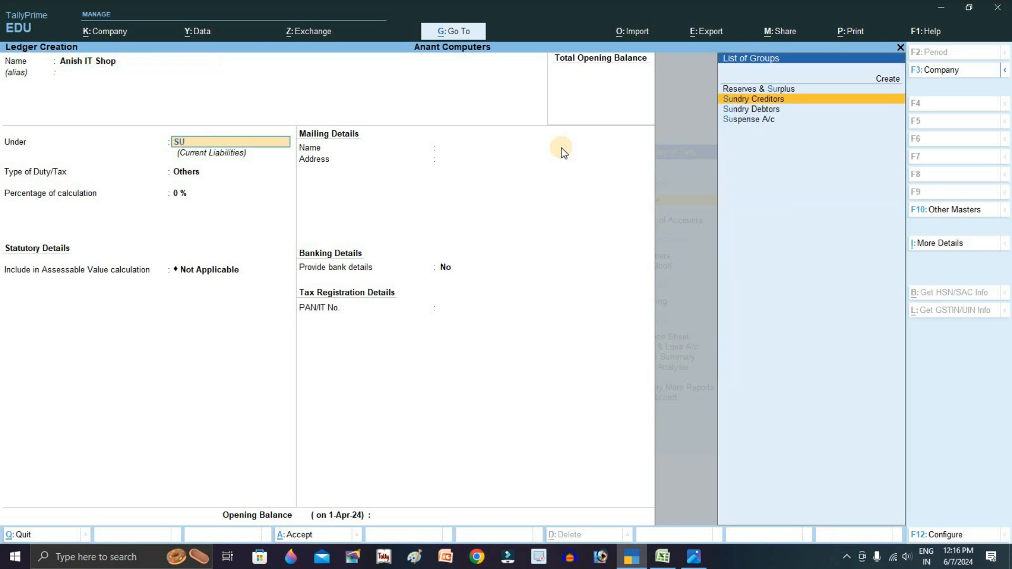
key("Return")
- Keep the ledger's default bill-by-bill, mailing and banking settings and the Regular registration type, proceeding to the GSTIN/UIN entry
key("Return")
key("Return")
key("Return")
key("Return")
key("Return")
key("Return")
key("Return")
key("Return")
key("Return")
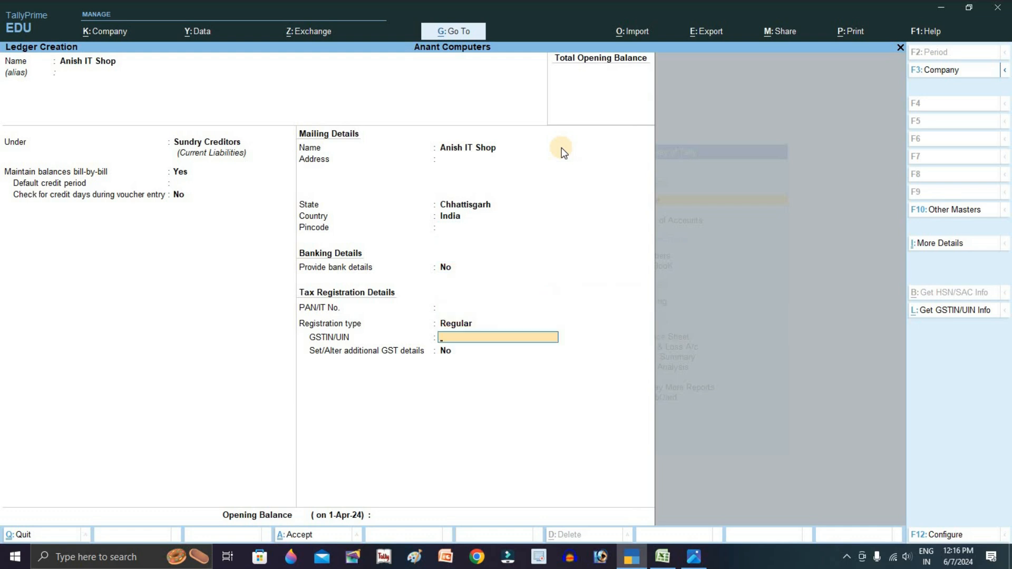
- Copy the supplier's GSTIN from cell B2 of the Excel sheet into the ledger's GSTIN/UIN field in TallyPrime
key("alt+Tab")
double_click(224, 168)
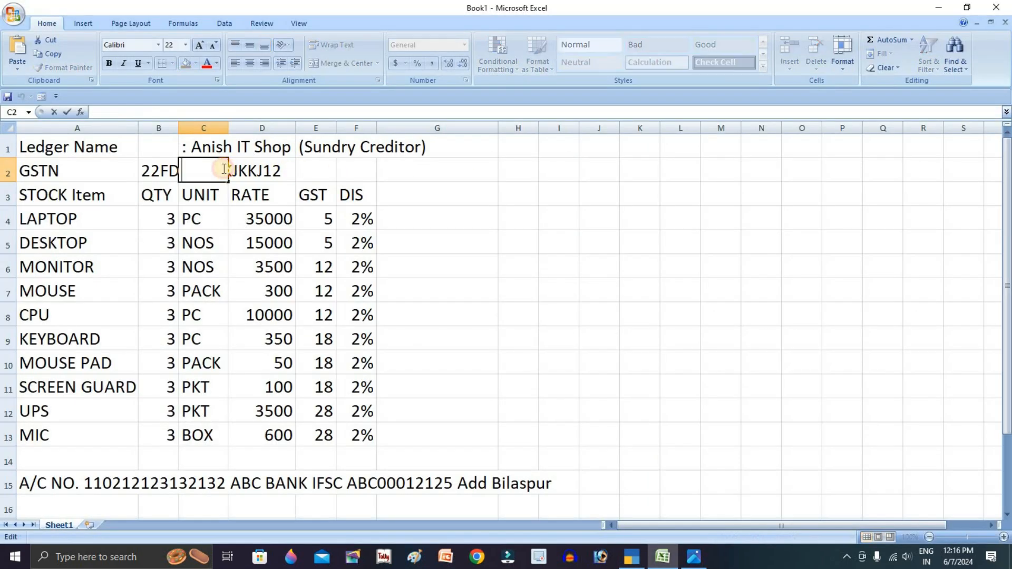
left_click(153, 174)
double_click(155, 175)
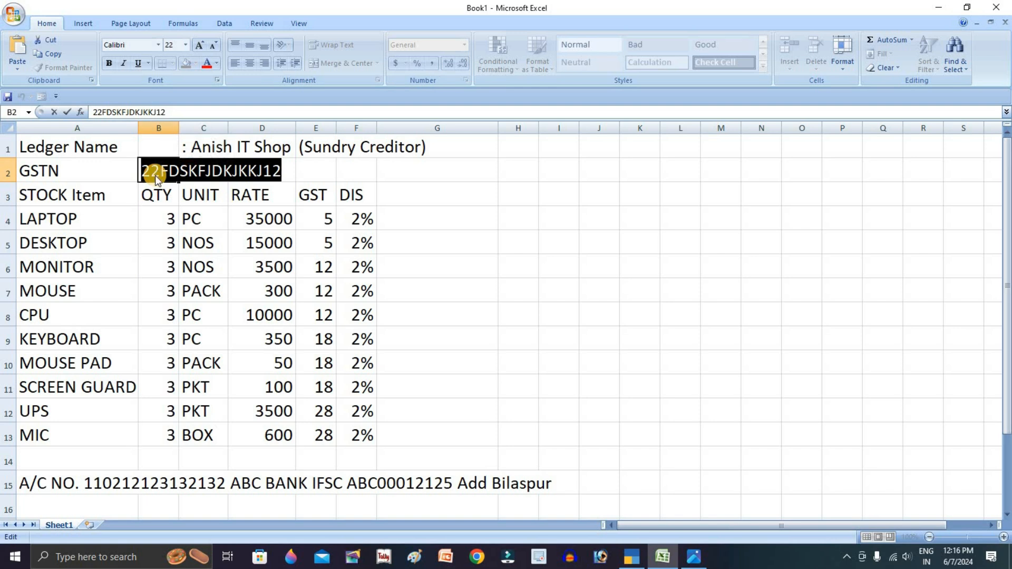
key("ctrl+c")
key("alt+Tab")
key("ctrl+alt+v")
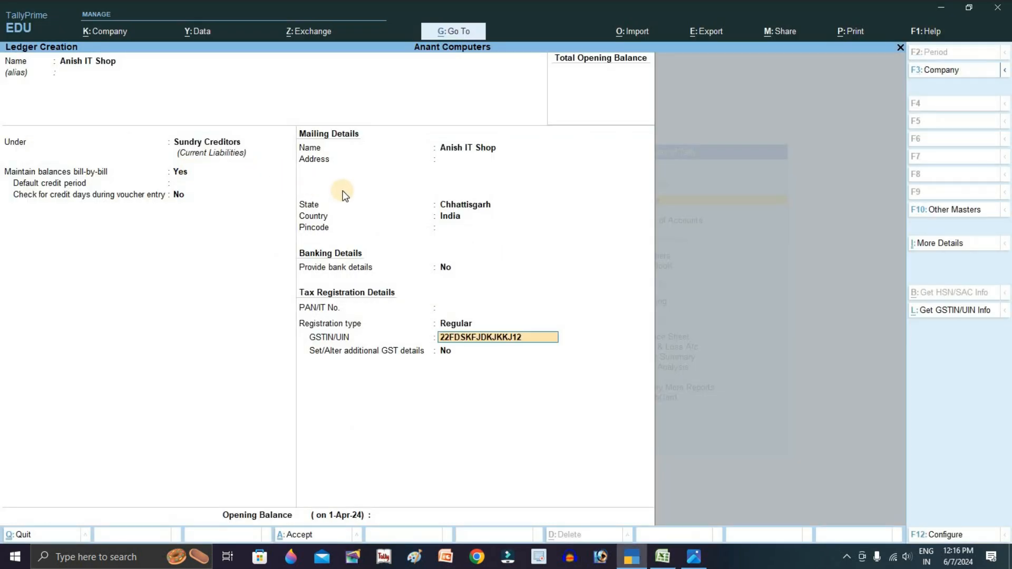
- Accept the entered GSTIN, leave additional GST details at No and the opening balance blank, and save the Anish IT Shop ledger
key("Return")
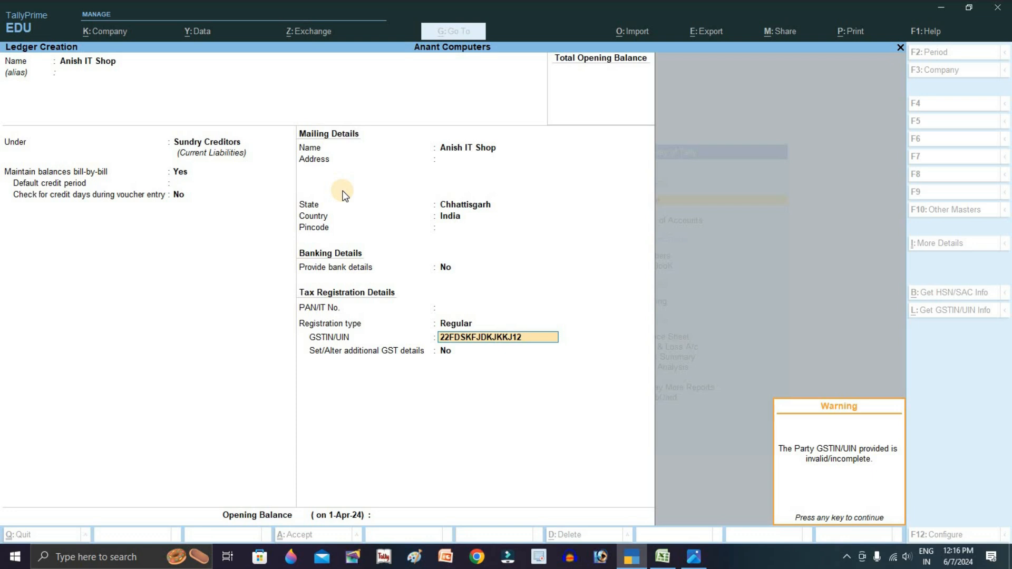
key("Return")
key("Return")
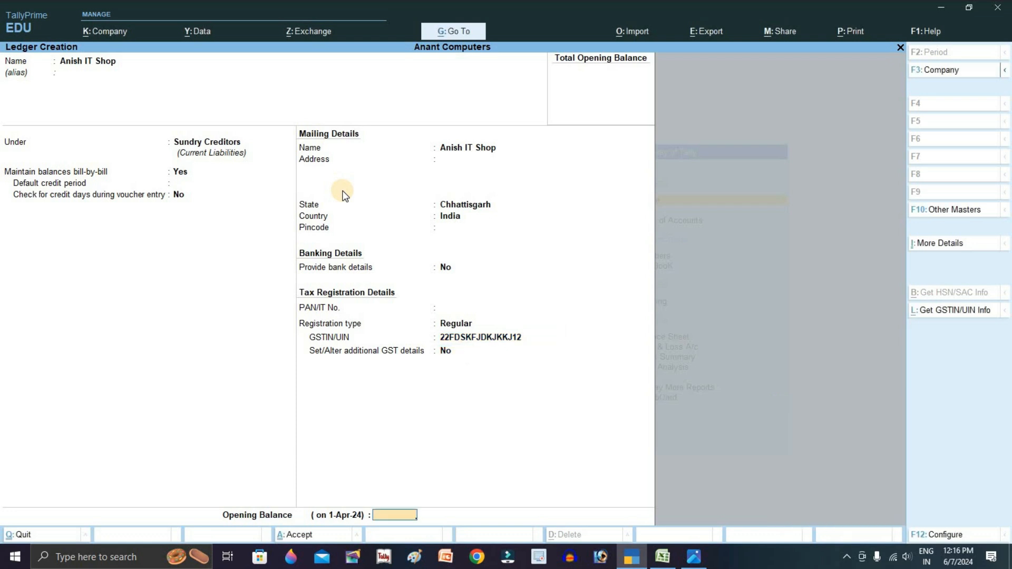
key("Return")
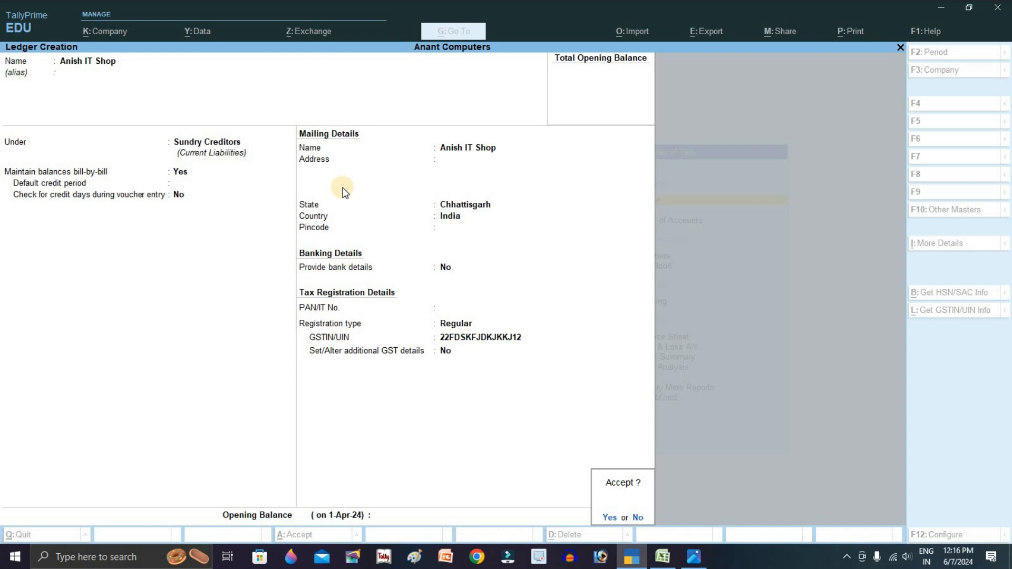
key("Return")
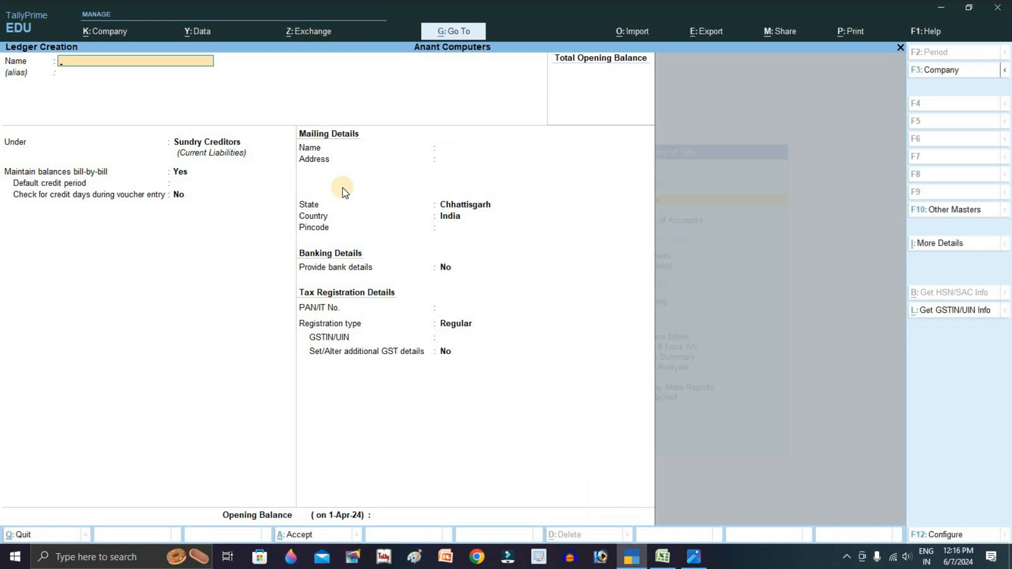
- Create a ledger named PURCHASE A/C under Purchase Accounts with default settings, and return to the Gateway of Tally
type("PURCJHA")
key("BackSpace")
key("BackSpace")
key("BackSpace")
type("HASE A/C")
key("Return")
key("Return")
type("PUR")
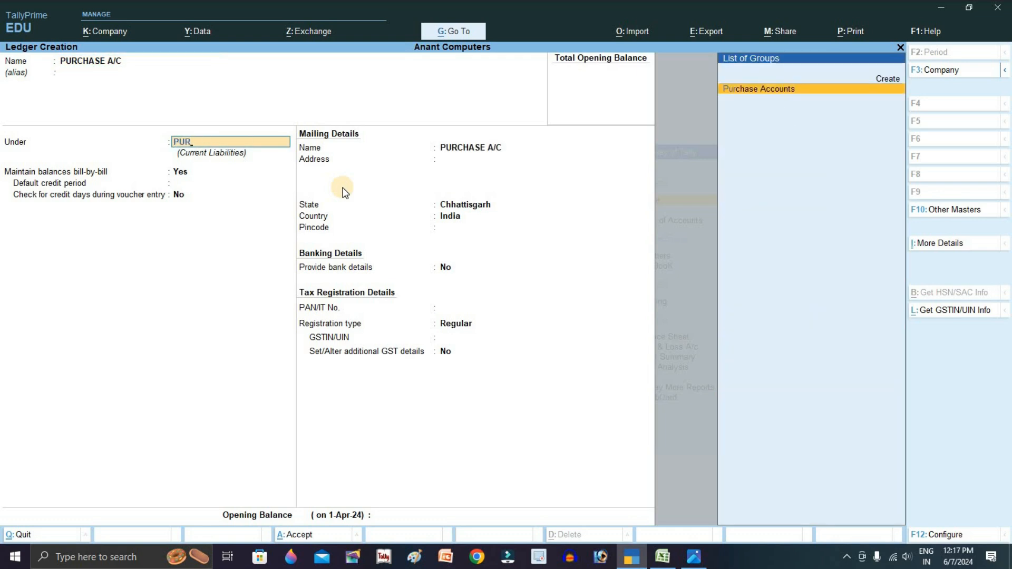
key("Return")
key("Return")
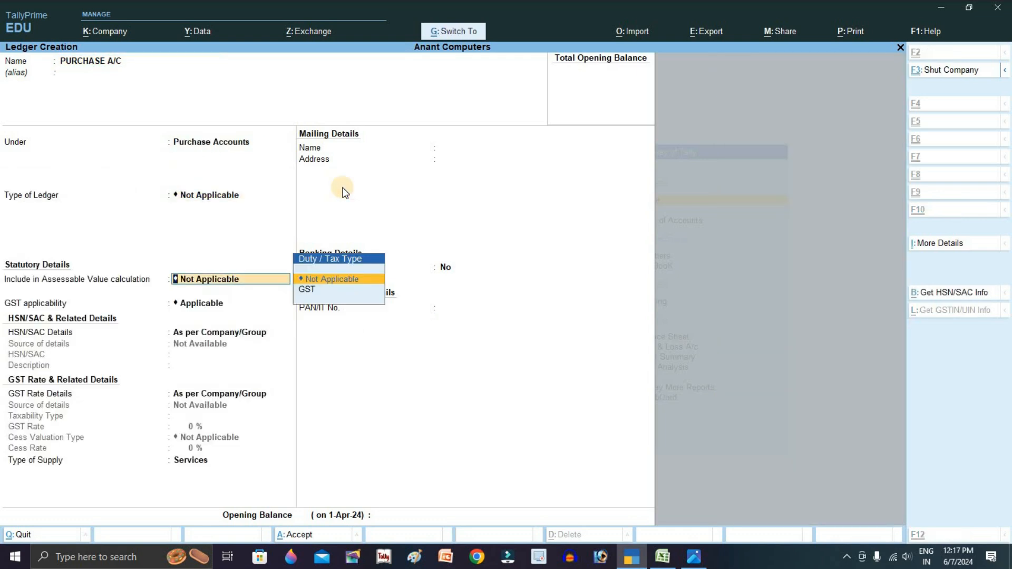
key("ctrl+a")
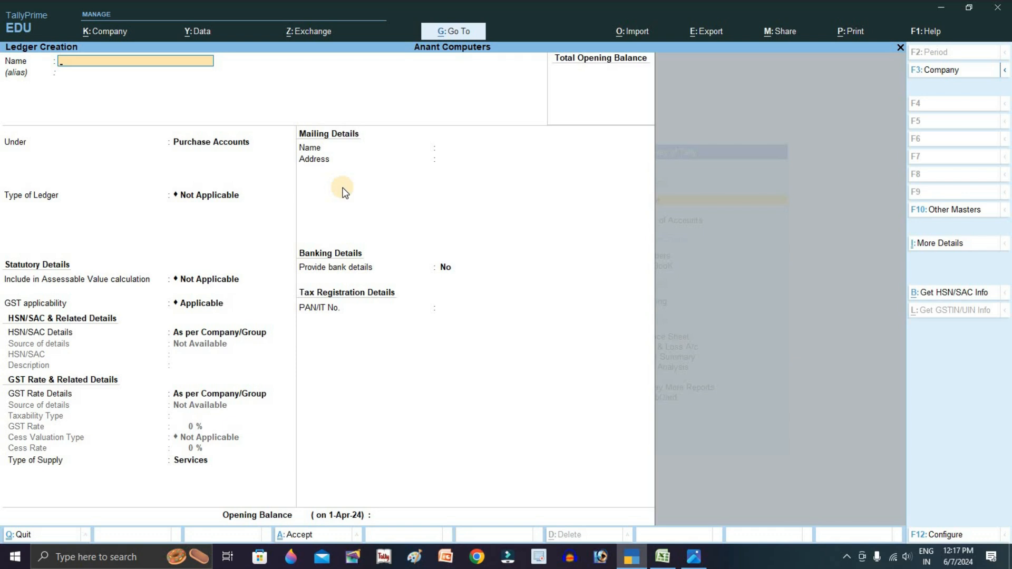
key("Escape")
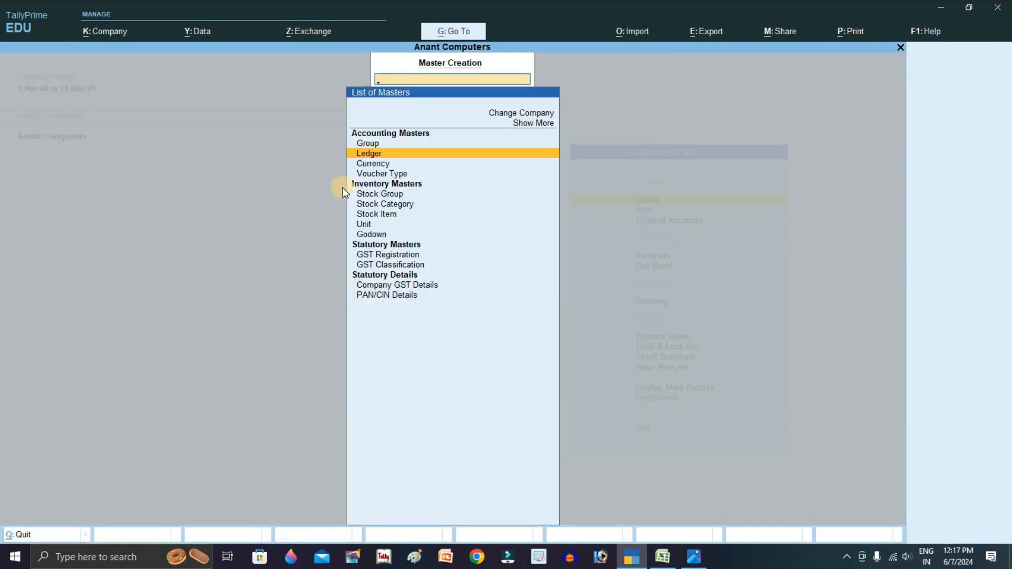
key("Escape")
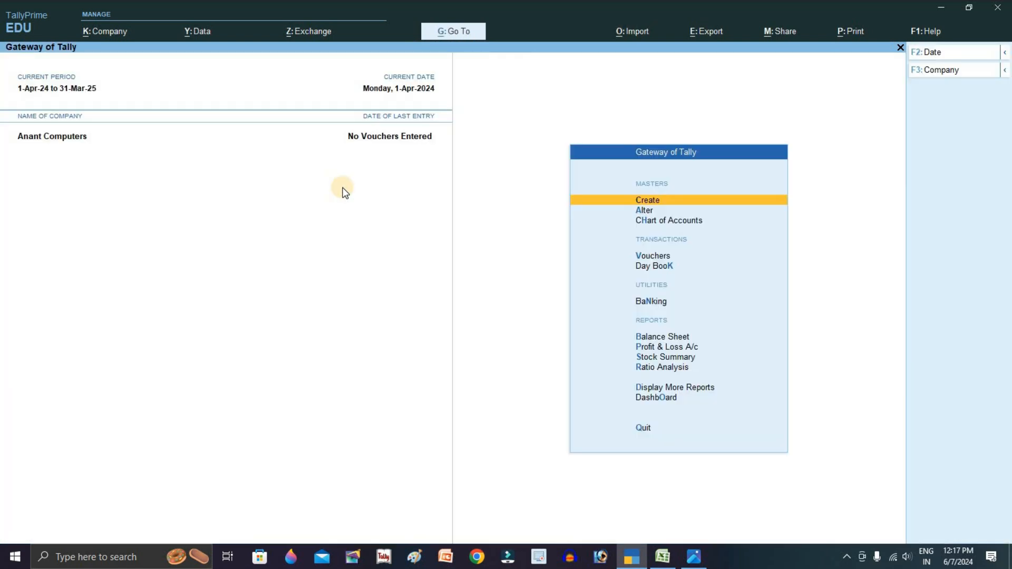
- Create a simple unit with symbol PC, quantity code PCS-PIECES and 0 decimal places
key("Return")
key("Down")
key("Down")
key("Down")
key("Down")
key("Down")
key("Down")
key("Down")
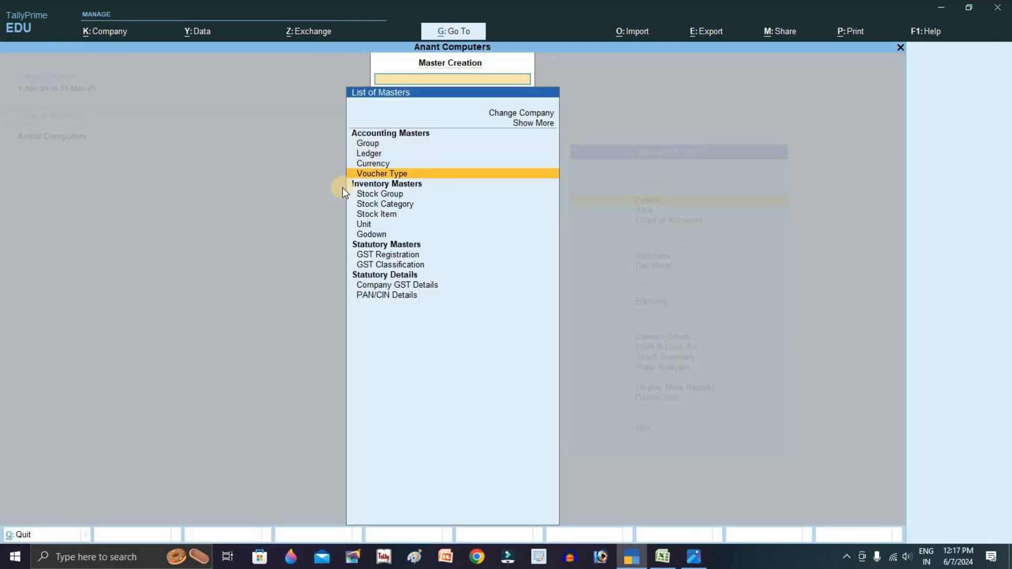
key("Return")
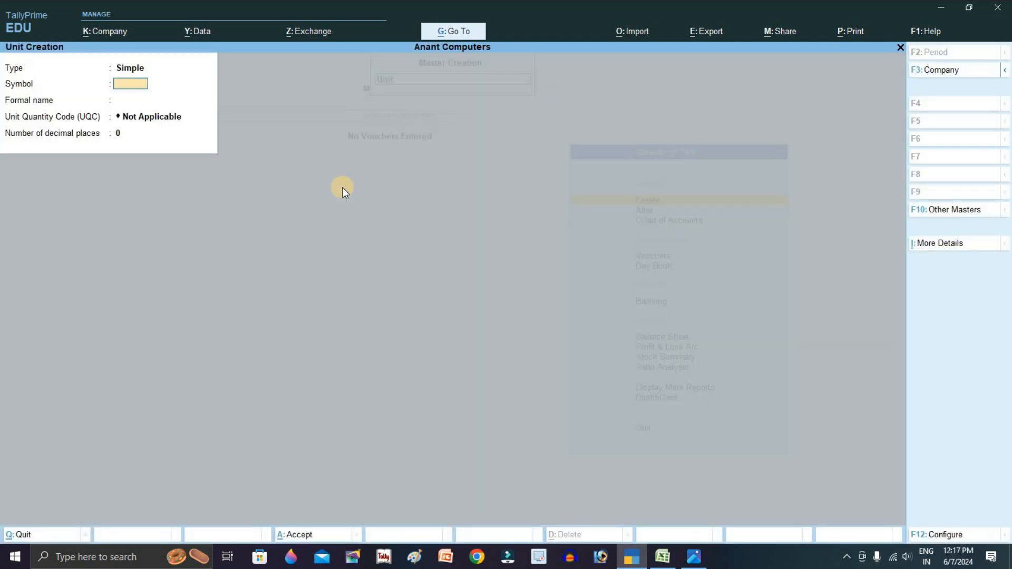
type("PC")
key("Return")
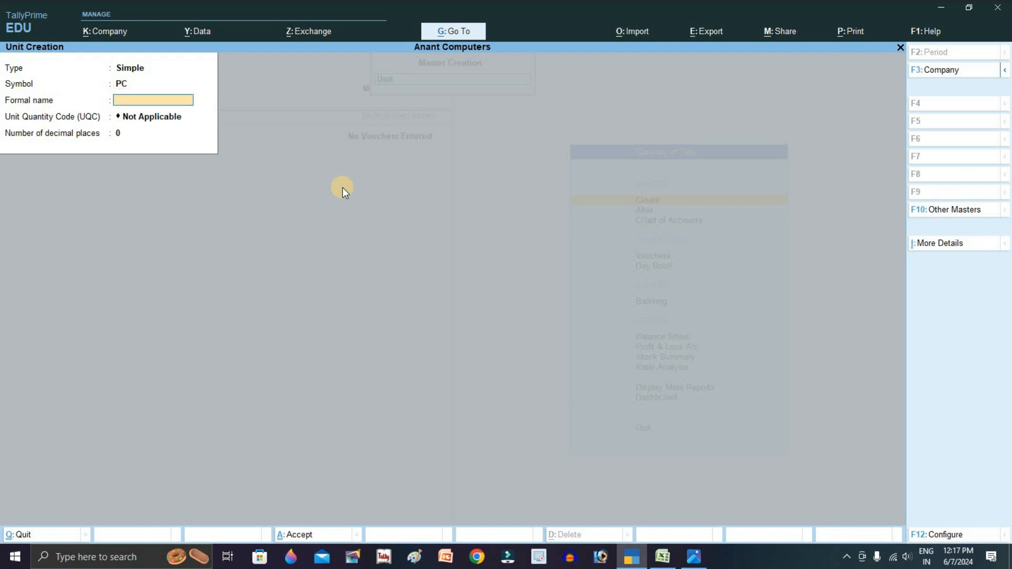
key("Return")
type("P")
key("Down")
key("Down")
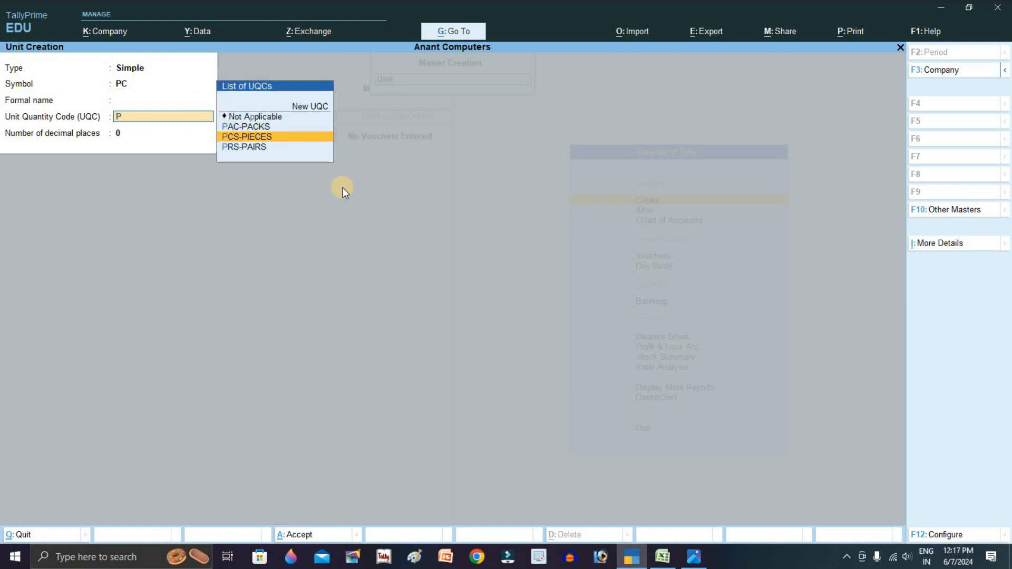
key("Return")
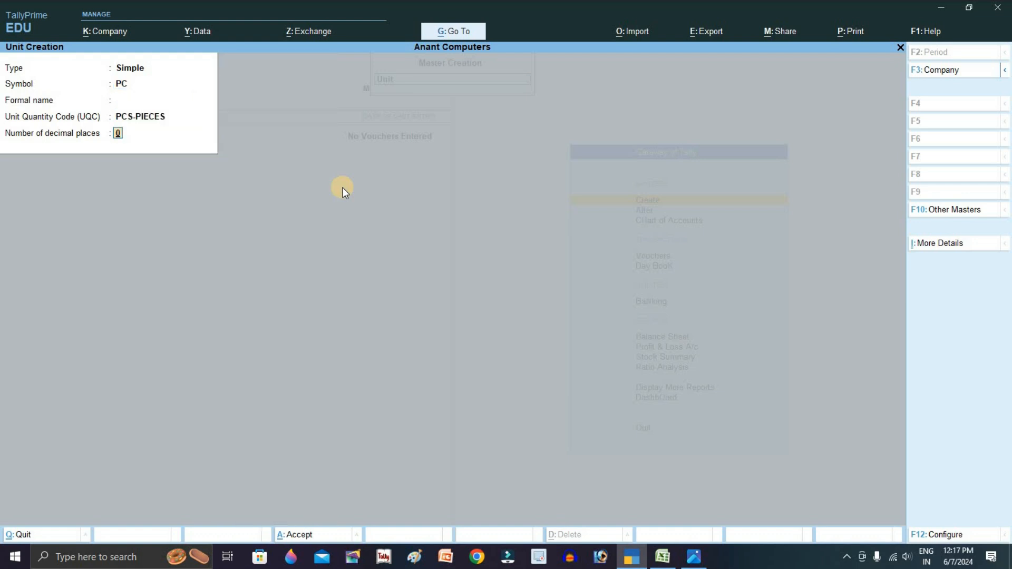
key("Return")
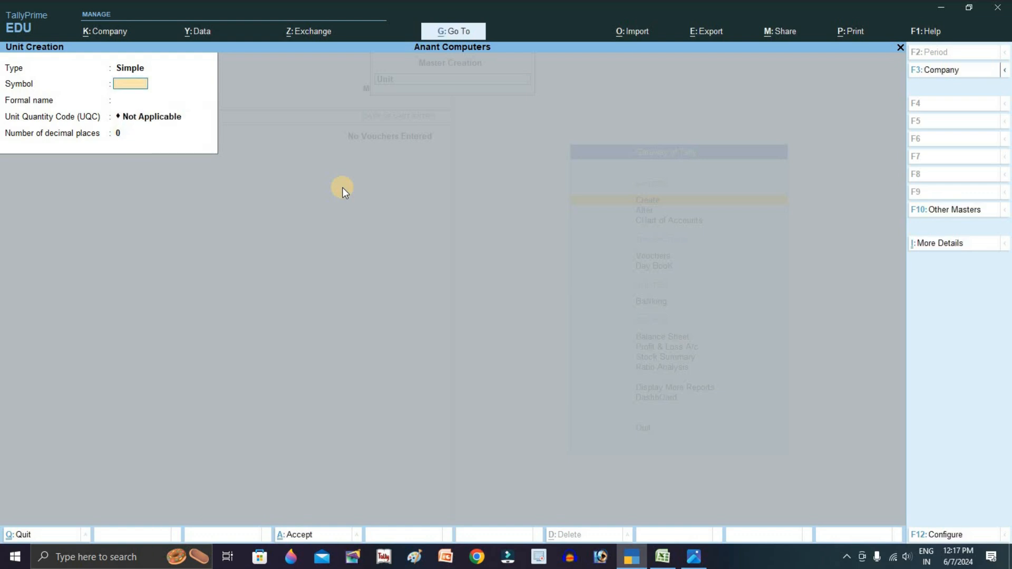
- Create a simple unit with symbol NOS, quantity code NOS-NUMBERS and 0 decimal places
type("NOS")
key("Return")
key("Return")
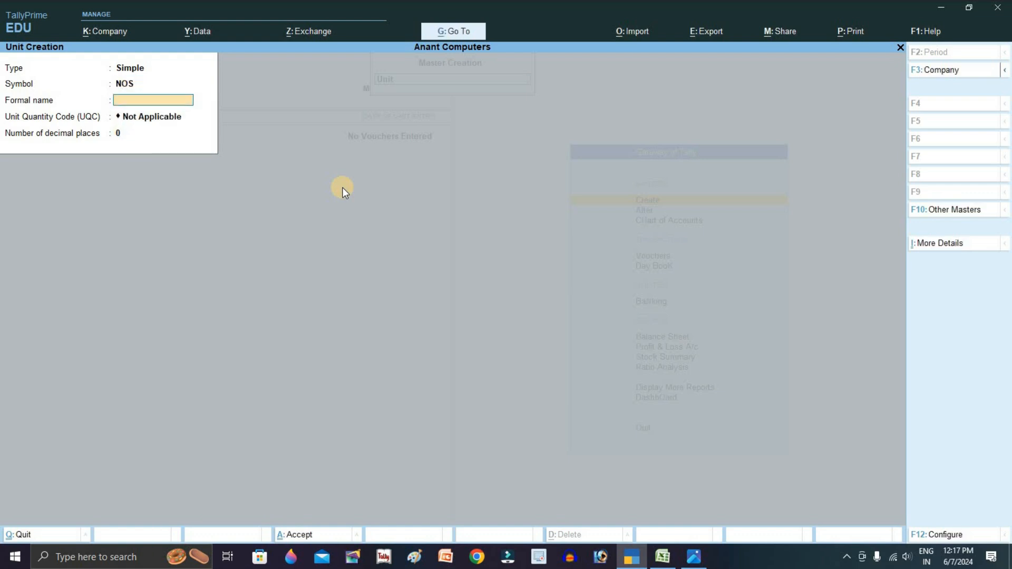
type("N")
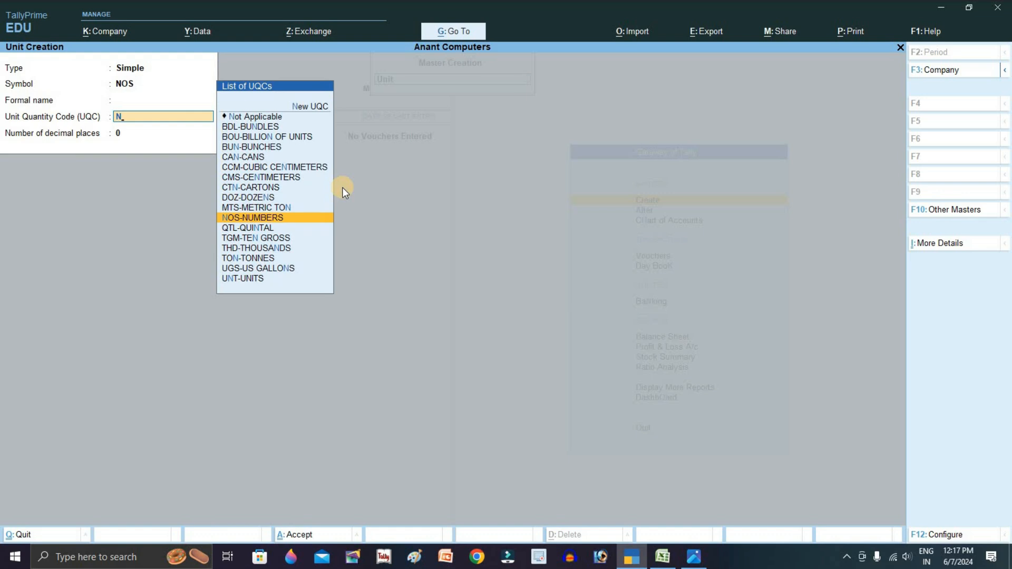
key("Return")
key("Return")
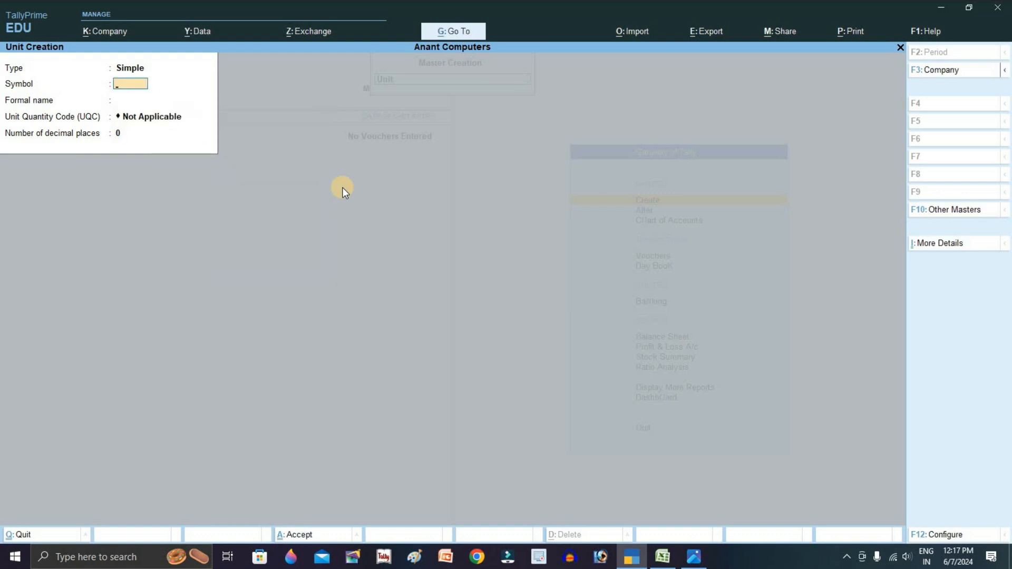
- Create a simple unit with symbol PACK, quantity code PAC-PACKS and 0 decimal places
type("PACK")
key("Return")
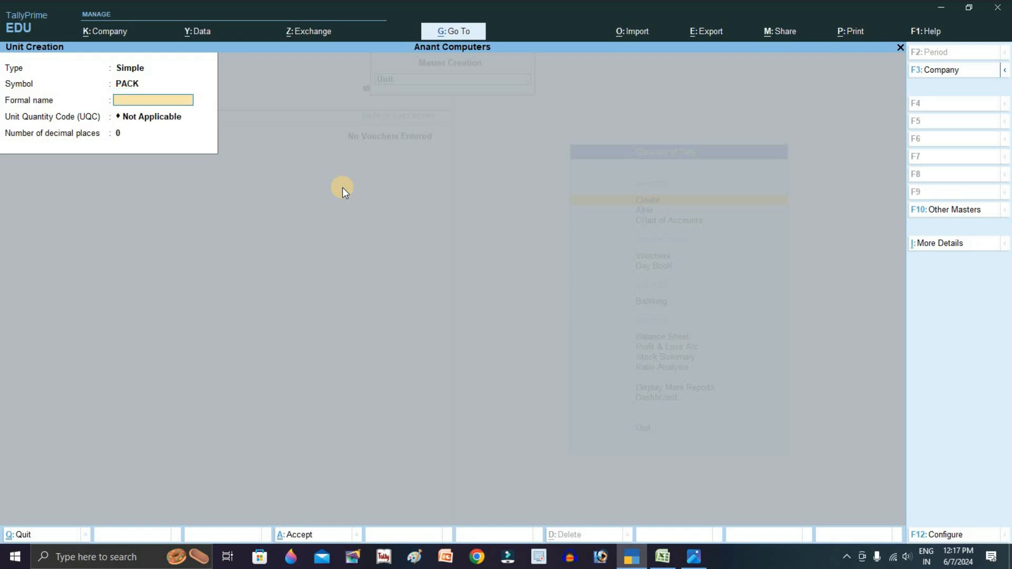
key("Return")
type("P")
key("Down")
key("Down")
key("Down")
key("Up")
key("Up")
key("Return")
key("Return")
key("Return")
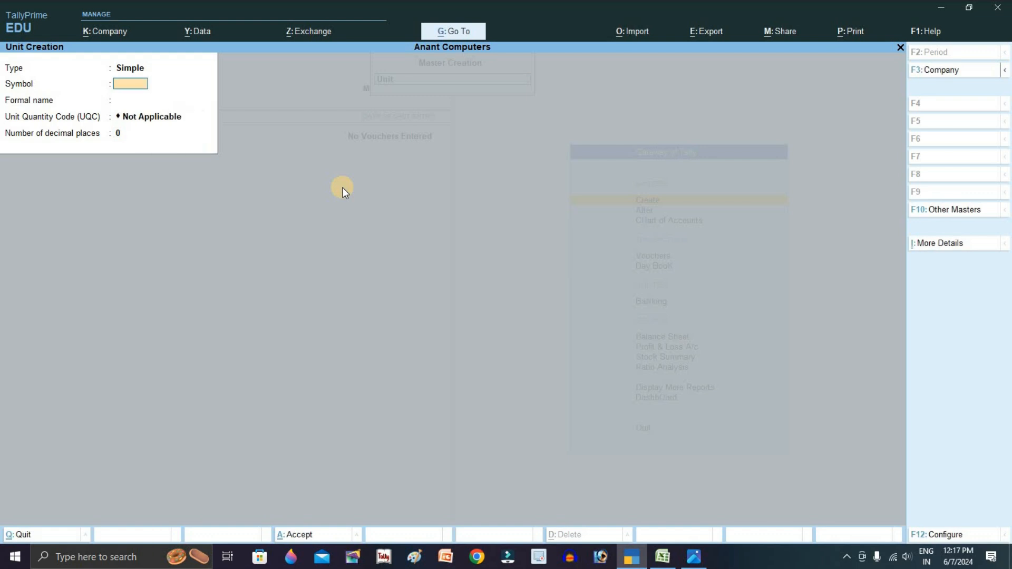
- Create a simple unit with symbol PKT and 0 decimal places, adding a new quantity code named PACKET for it
type("PKT")
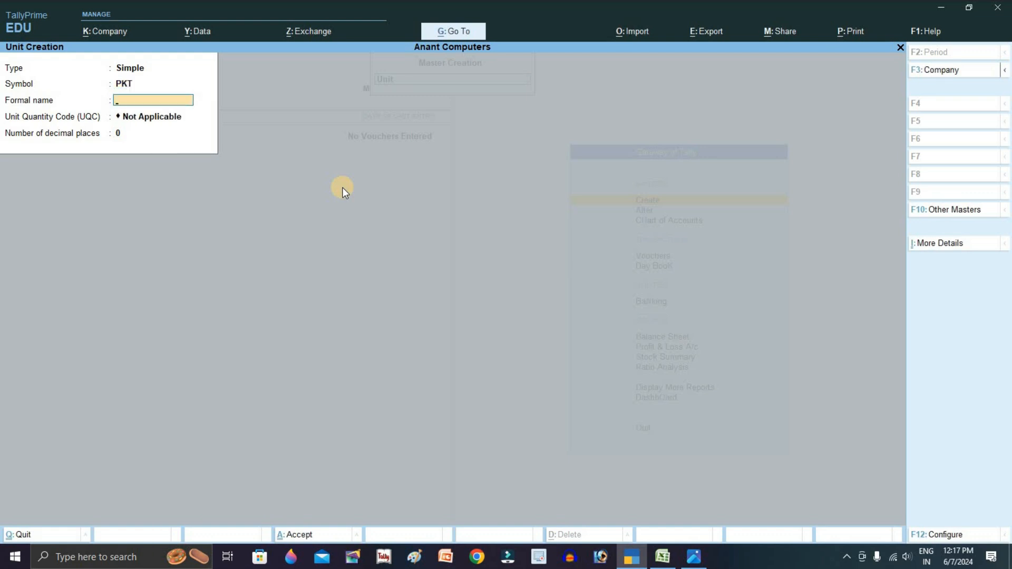
key("Return")
type("P")
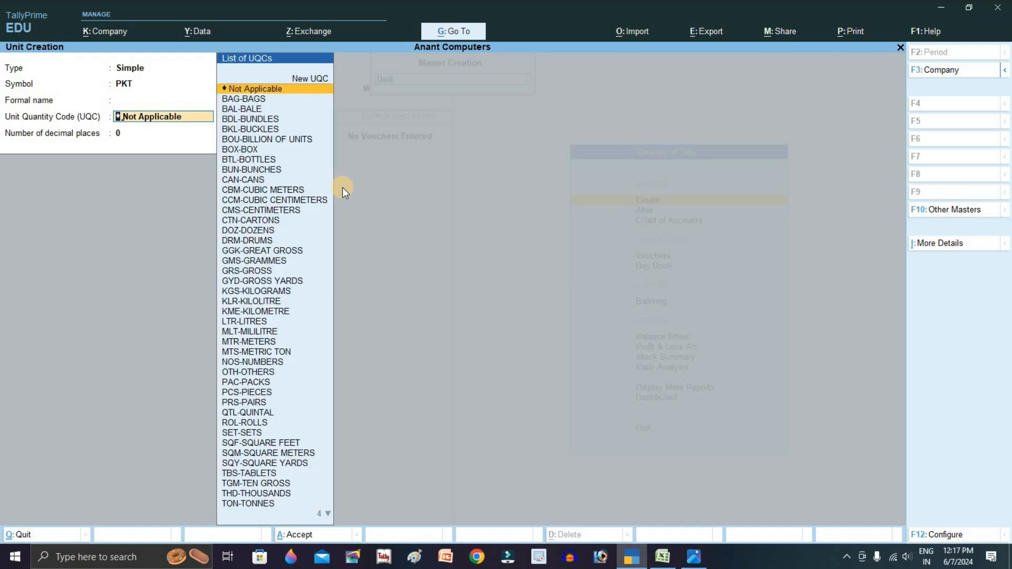
key("Up")
key("Up")
key("Up")
key("Up")
key("Up")
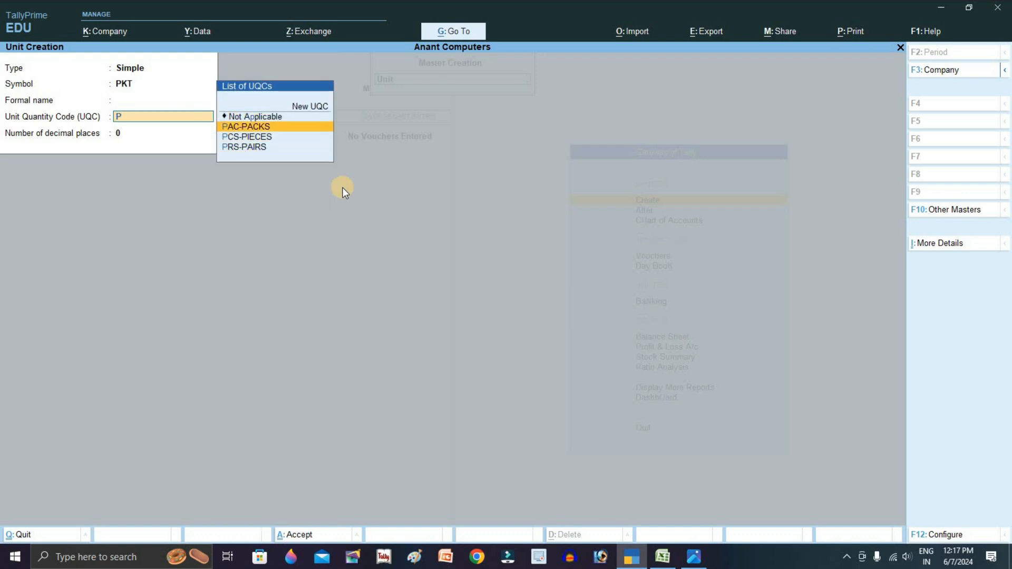
key("Return")
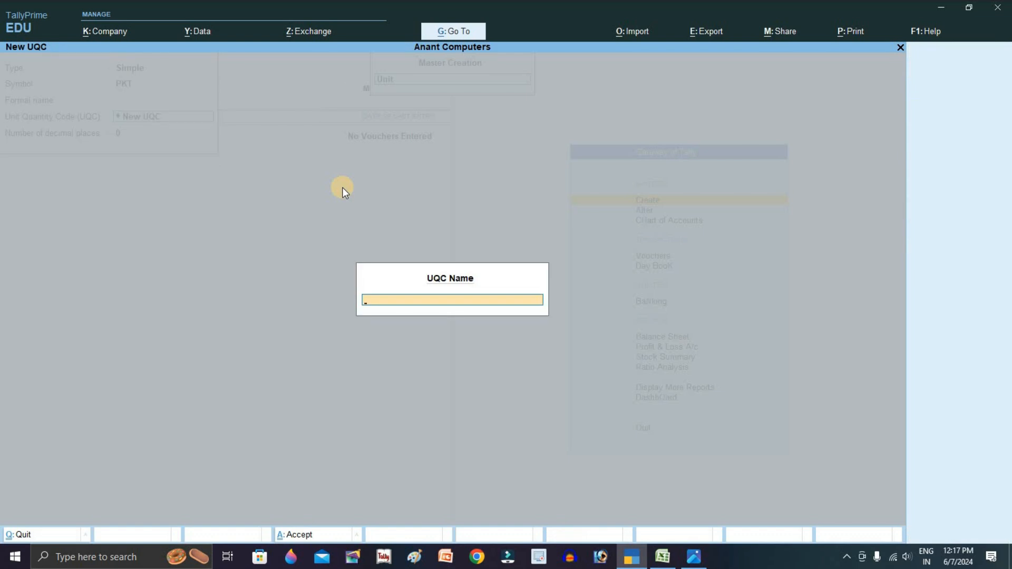
type("PACKET")
key("Return")
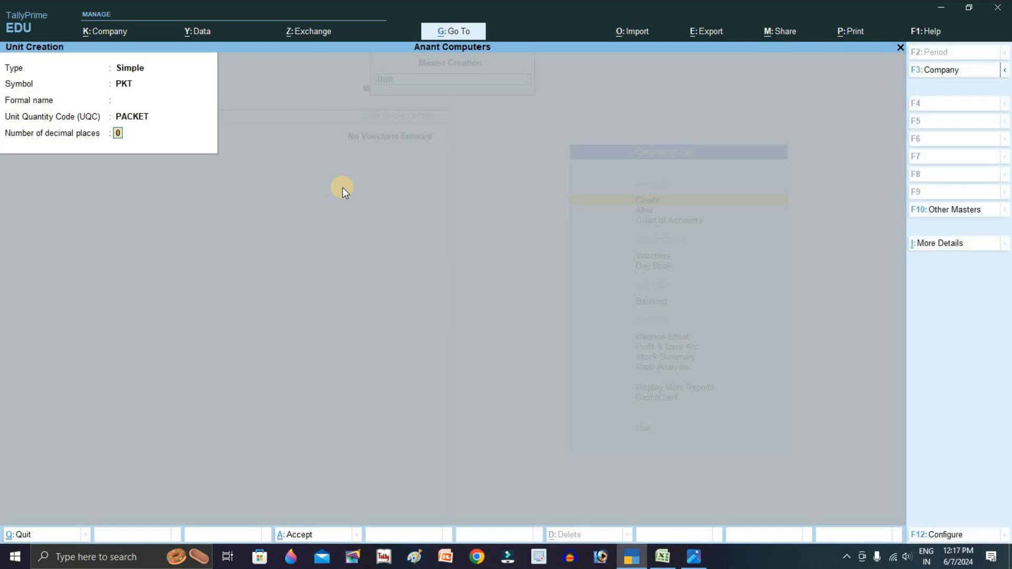
key("Return")
key("Return")
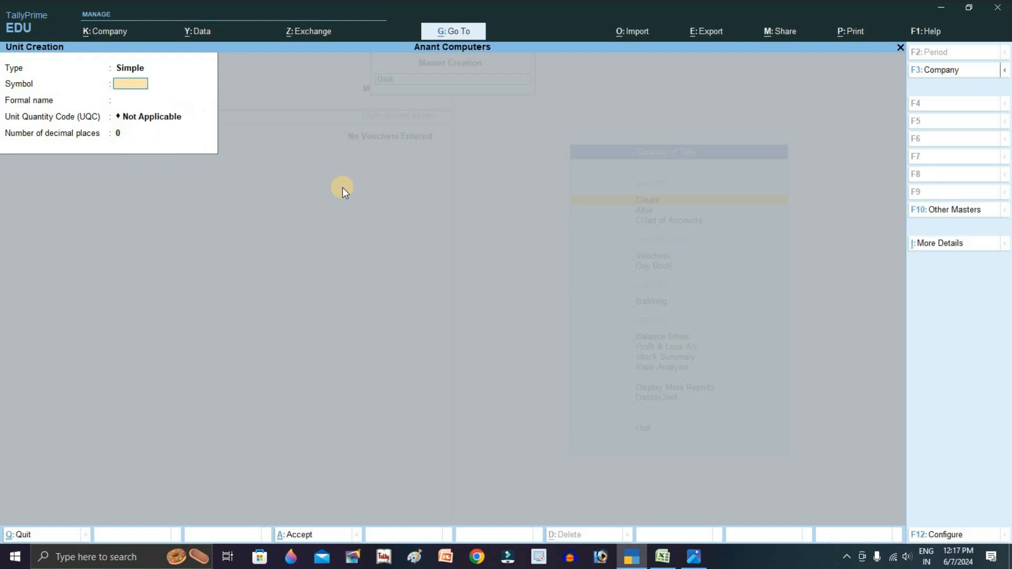
- Create a simple unit with symbol BOX and quantity code BOX-BOX, and return to the Gateway of Tally
type("BO")
key("Return")
key("Return")
type("B")
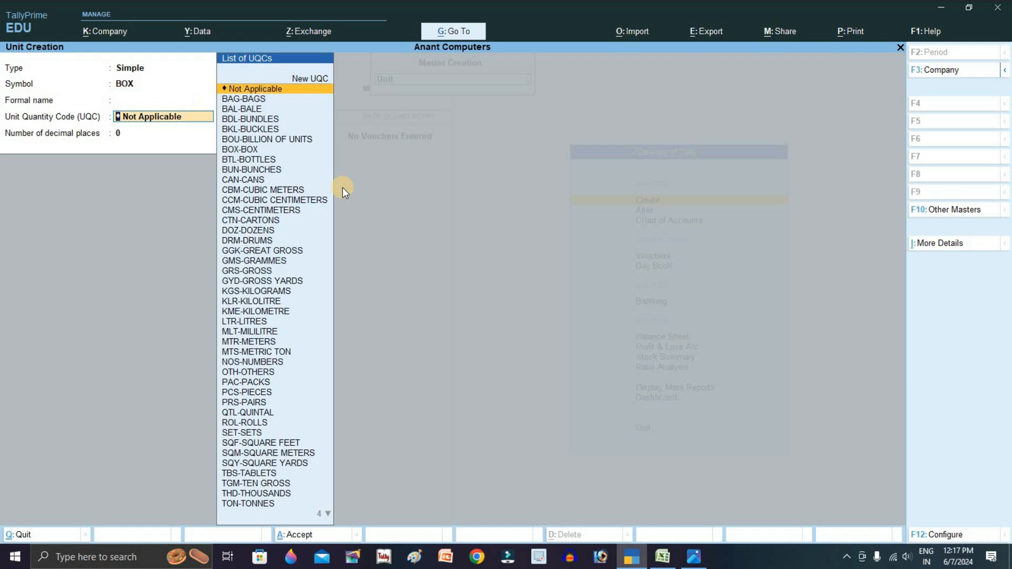
key("Down")
key("Down")
key("Down")
key("Down")
key("Down")
key("Down")
key("Return")
key("Return")
key("Return")
key("Escape")
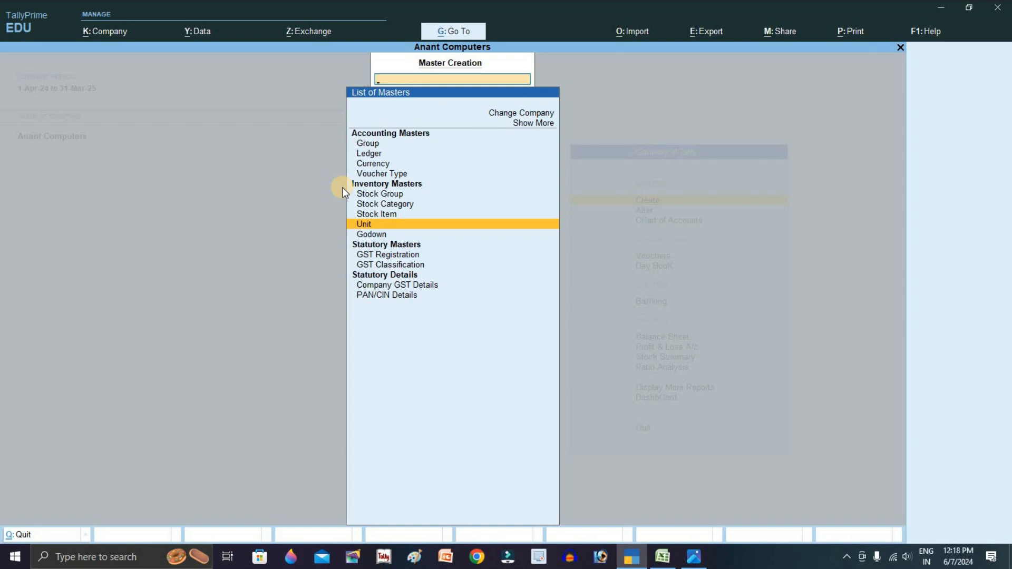
key("Up")
key("Escape")
- Start a new stock item and name it LAPTOP, as listed in cell A4 of the Excel sheet, without an alias
key("Return")
key("Down")
key("Down")
key("Down")
key("Down")
key("Down")
key("Down")
key("Return")
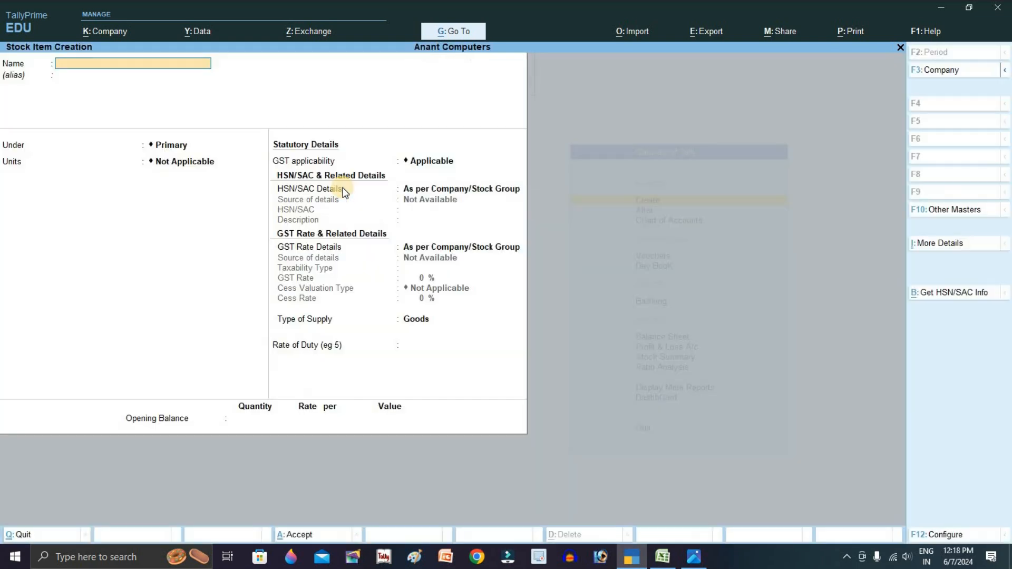
key("alt+Tab")
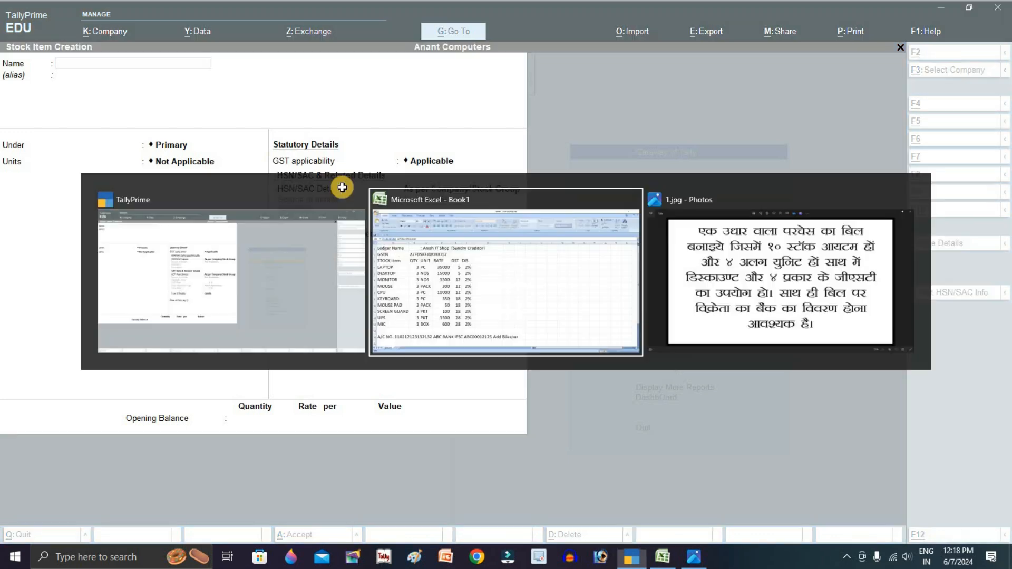
left_click(93, 226)
key("alt+Tab")
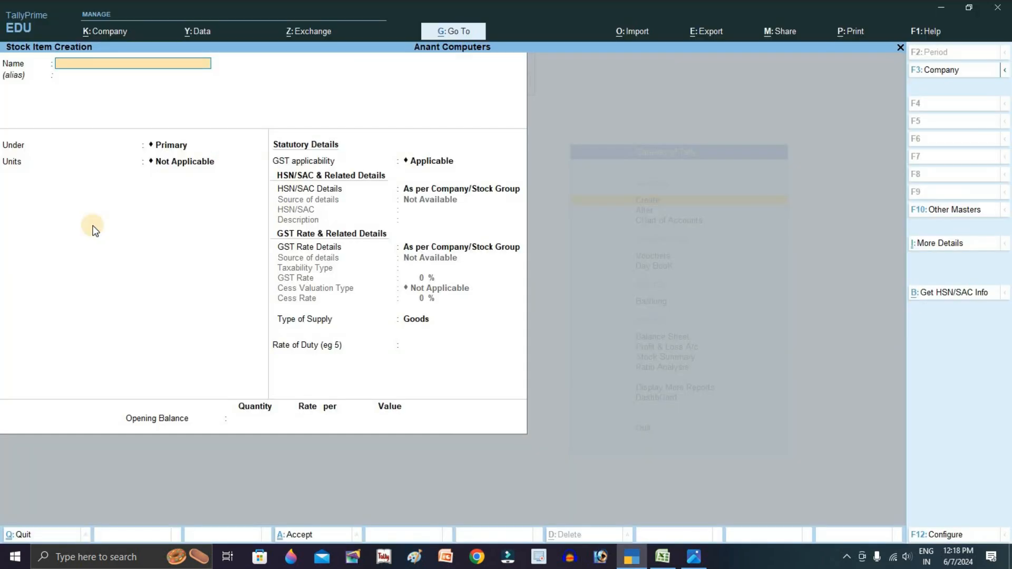
type("LAPTOP")
key("Return")
key("Return")
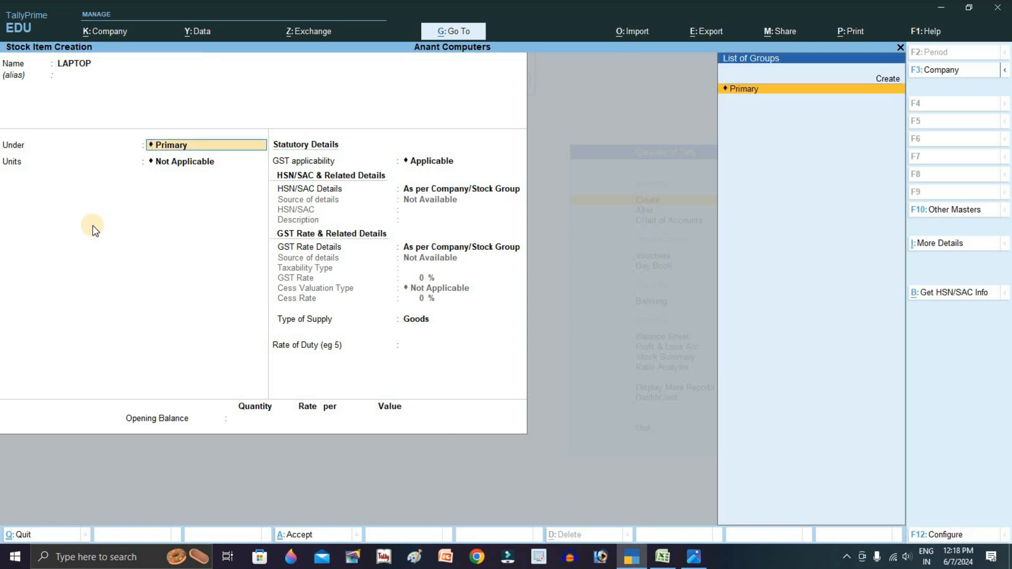
- Keep LAPTOP under the Primary group and set its unit to PC, as given in the Excel sheet
key("Return")
key("alt+Tab")
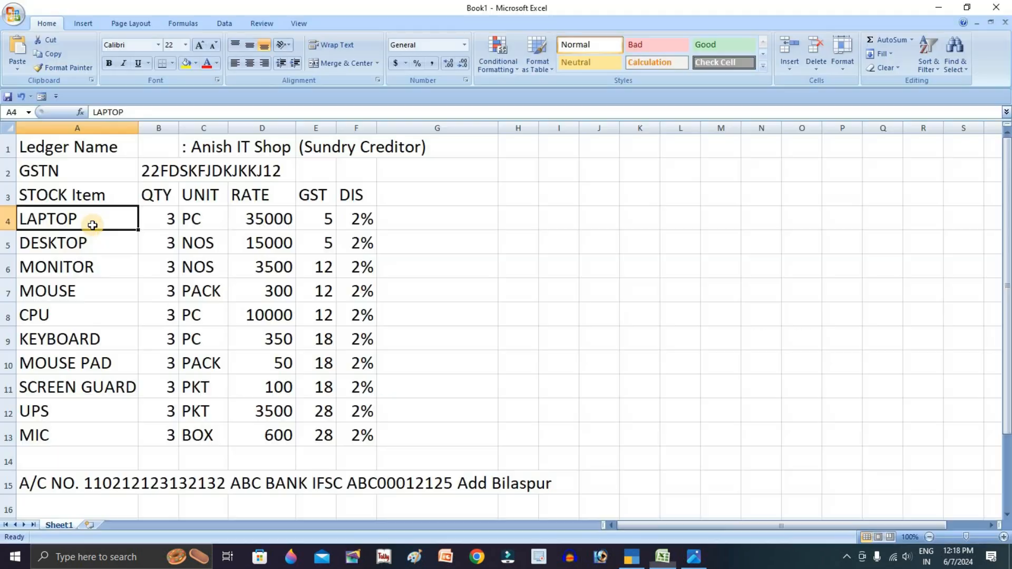
key("alt+Tab")
key("Down")
key("Down")
key("Down")
key("Down")
key("Return")
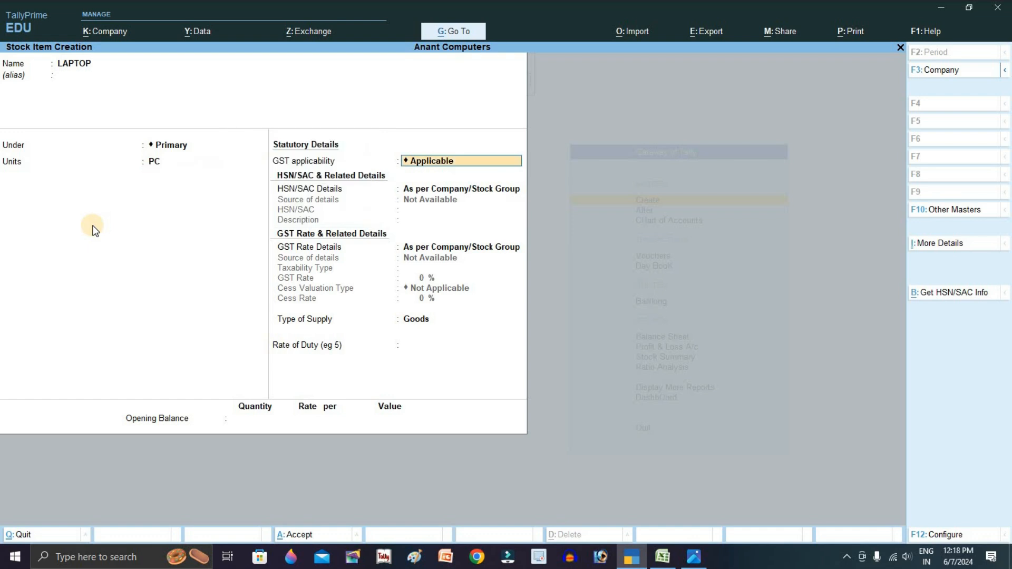
- Keep GST applicable for LAPTOP and specify its HSN/SAC code directly as 121542, leaving the description blank
key("Return")
key("Down")
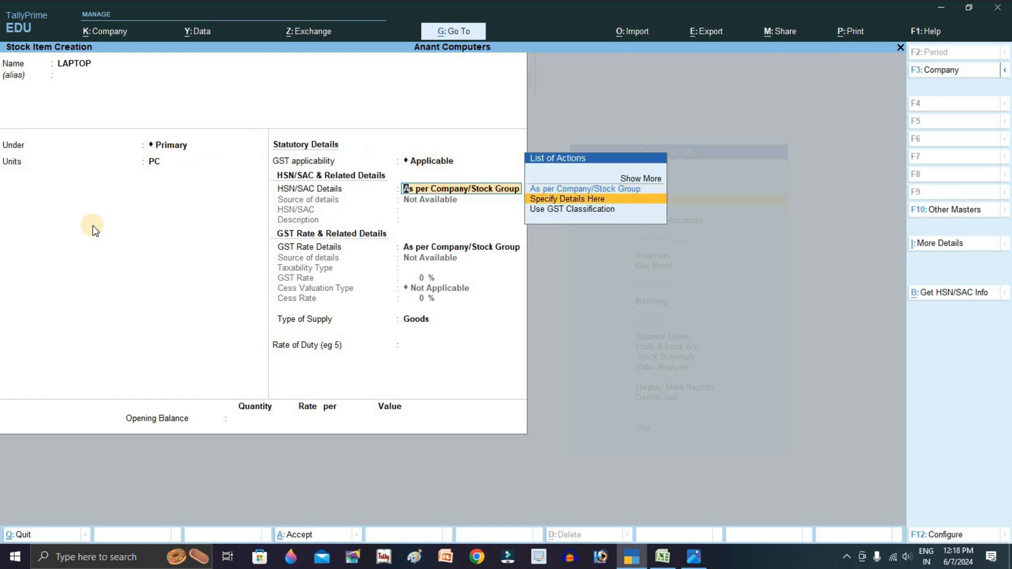
key("Return")
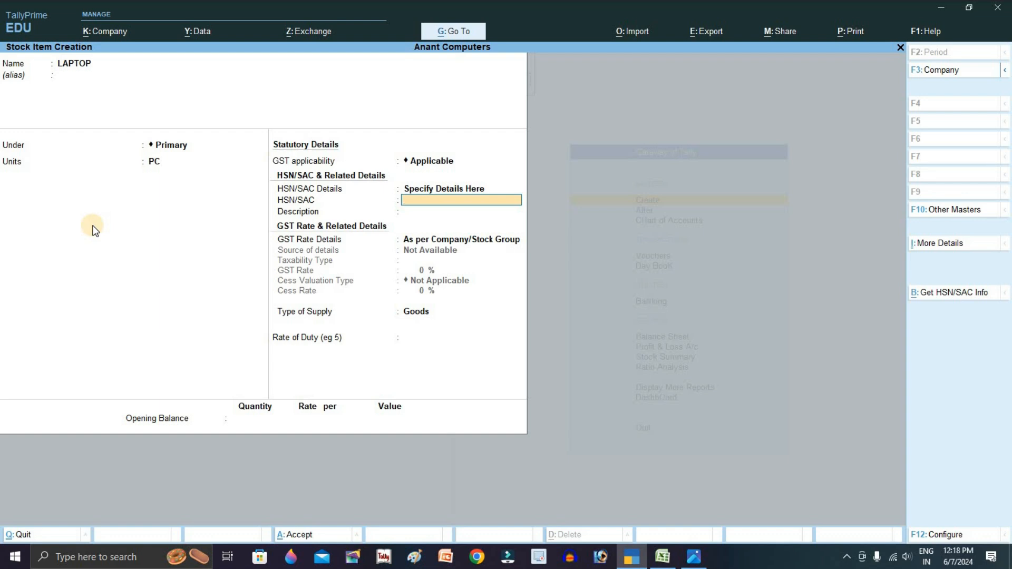
type("121542")
key("Return")
key("Return")
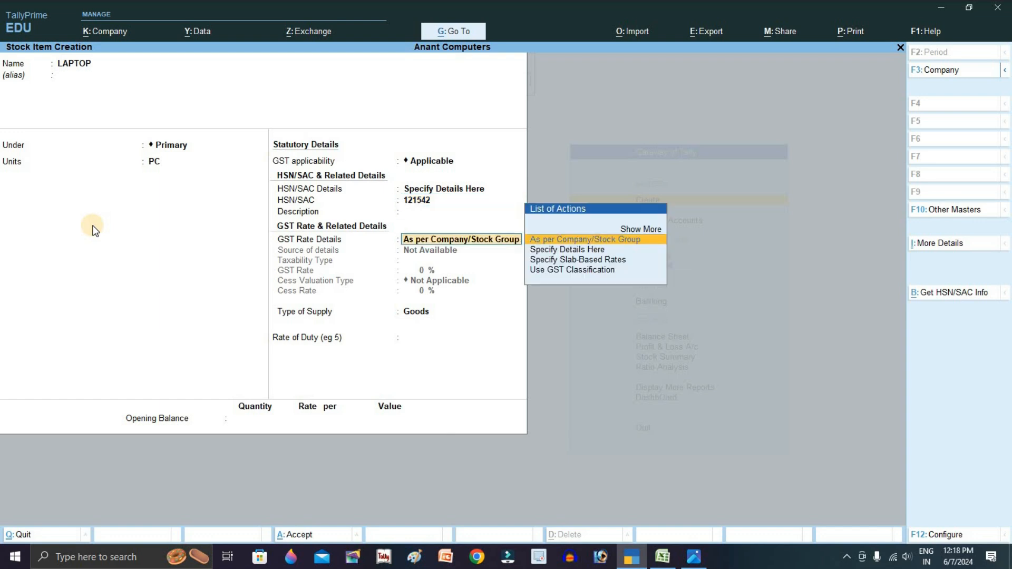
- Specify LAPTOP's GST details directly as Taxable at 5%, leave the remaining fields at their defaults, and save the item
key("Down")
key("Return")
key("Return")
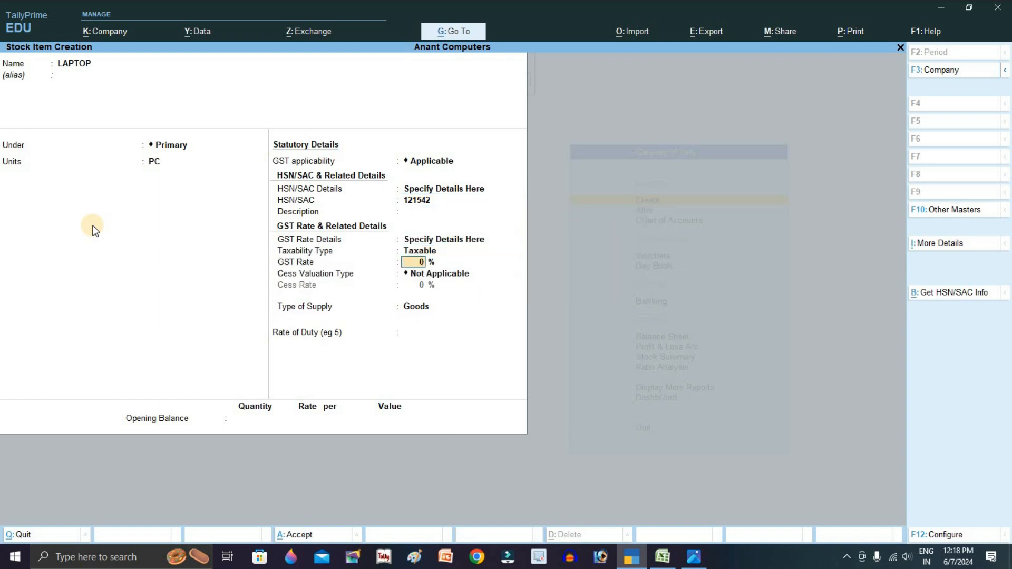
type("5")
key("Return")
key("Return")
key("Return")
key("Return")
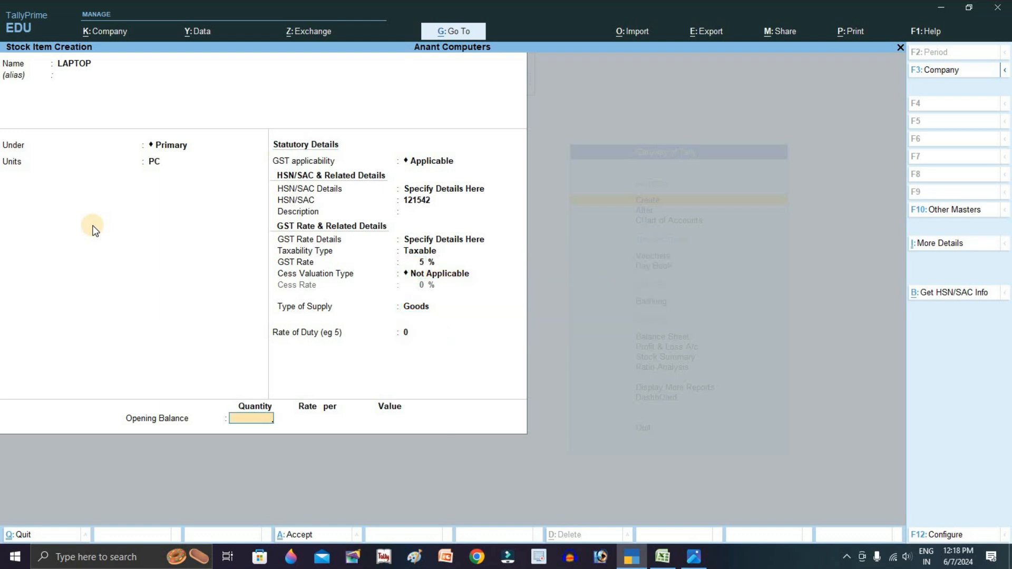
key("Return")
key("Return")
- Start the next item from the Excel sheet, named DESKTOP, under the Primary group with unit PC
key("alt+Tab")
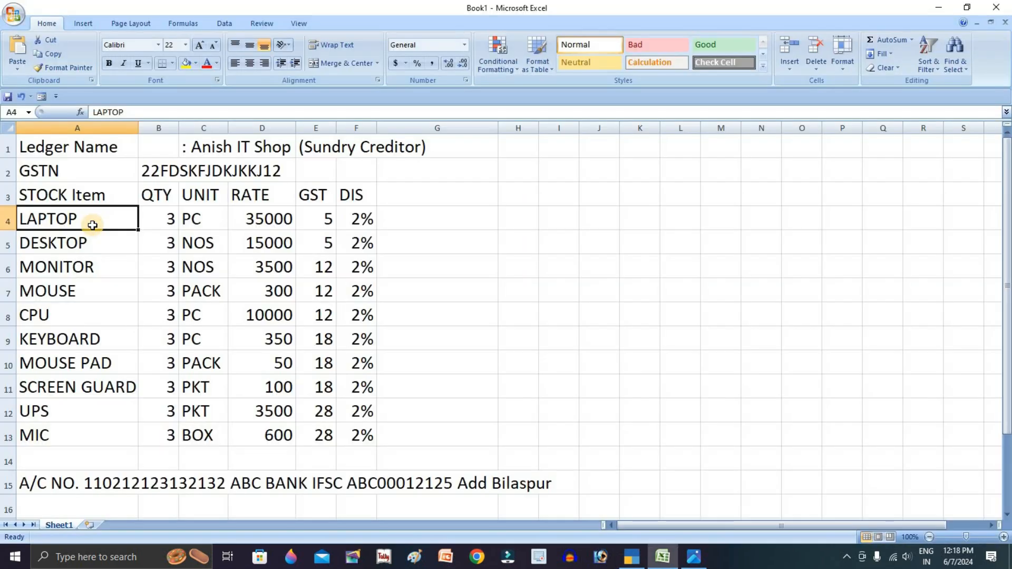
key("alt+Tab")
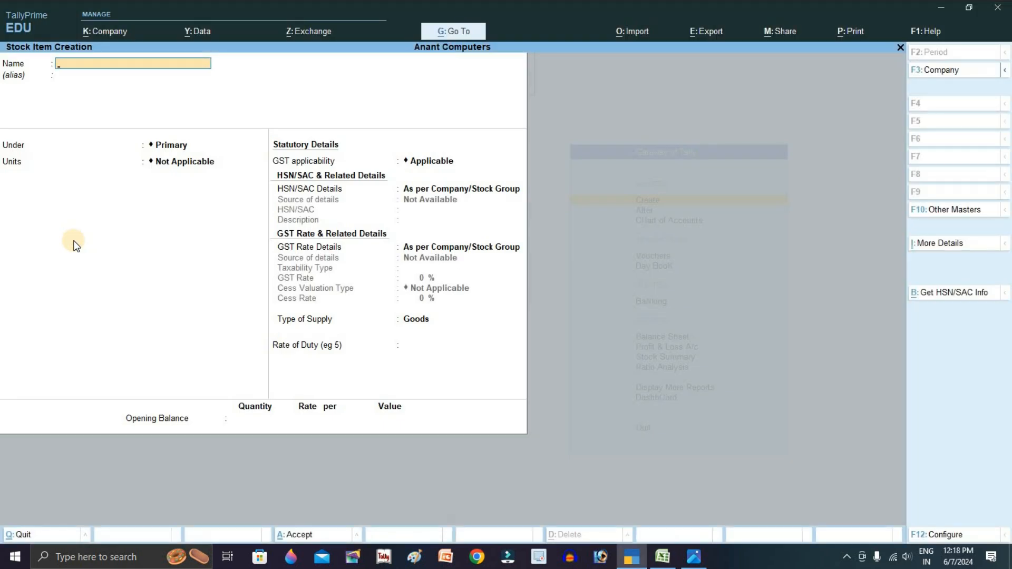
type("DESKTOP")
key("Return")
key("Return")
key("Return")
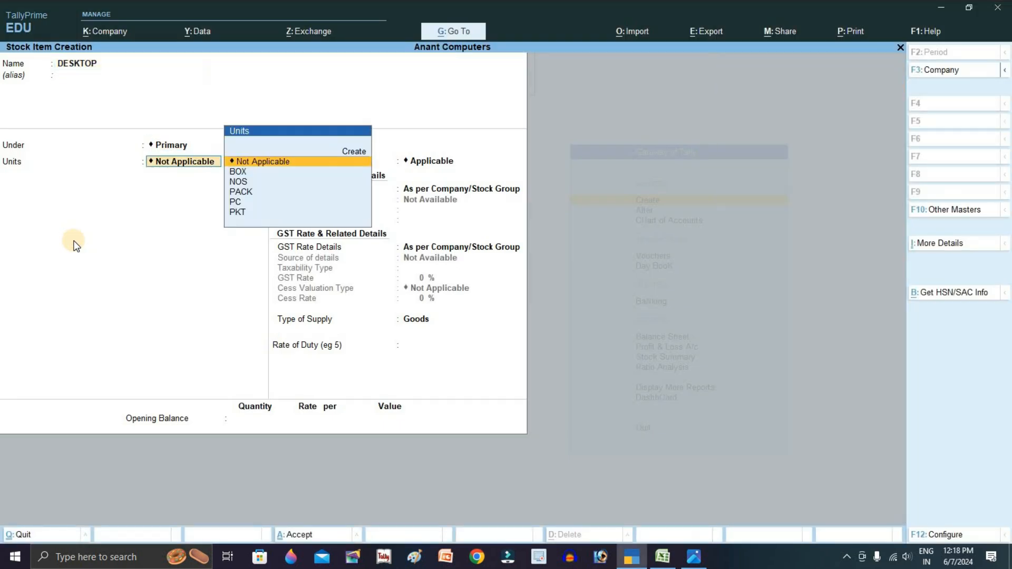
key("Down")
key("Down")
key("Down")
key("Down")
key("Return")
- Keep GST applicable for DESKTOP and specify its HSN/SAC code directly as 1212212, leaving the description blank
key("Return")
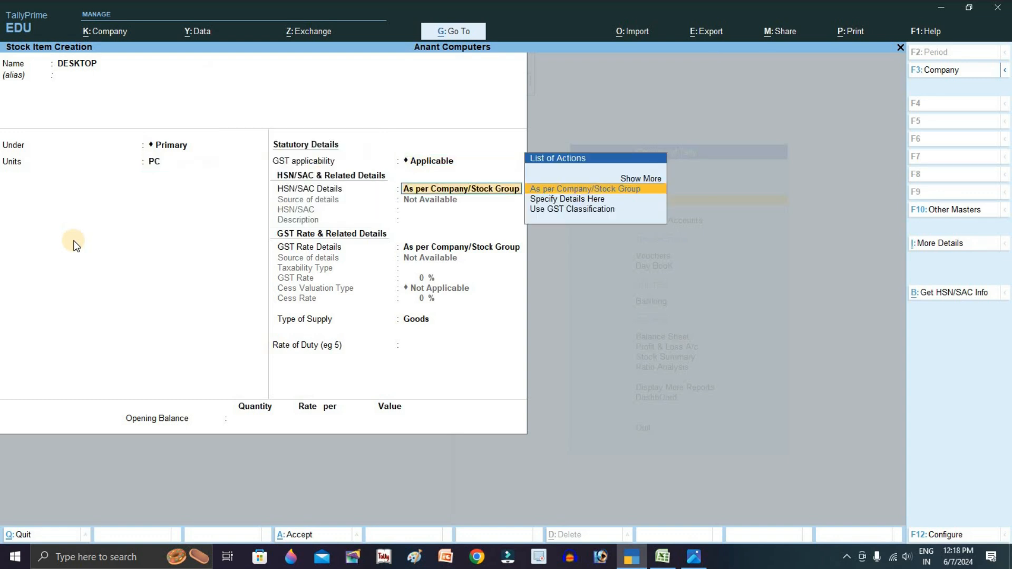
key("Down")
key("Return")
type("121")
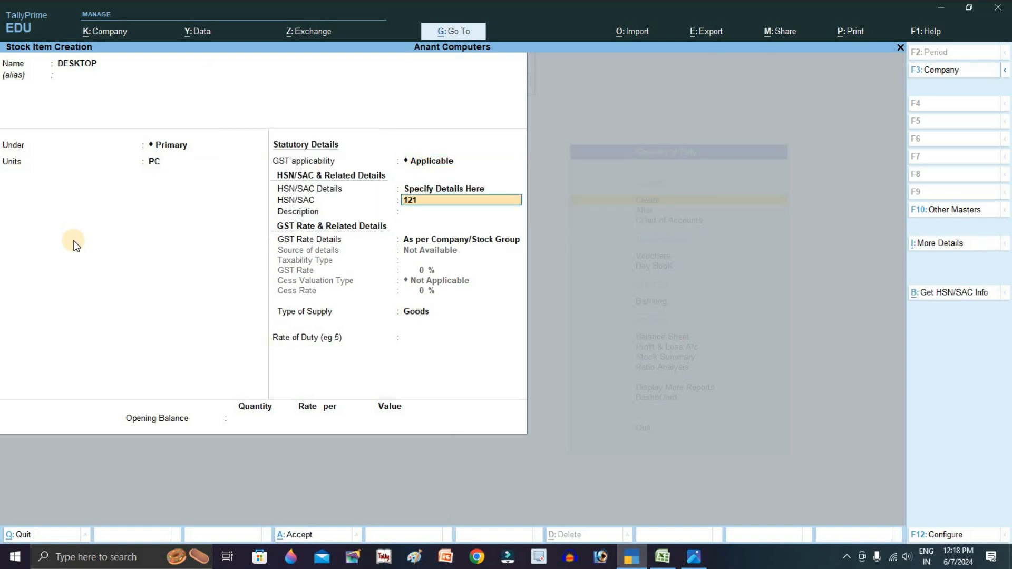
type("2212")
key("Return")
key("Return")
- Specify DESKTOP's GST rate details directly as Taxable, leave the remaining fields at their defaults, and save the item
key("Down")
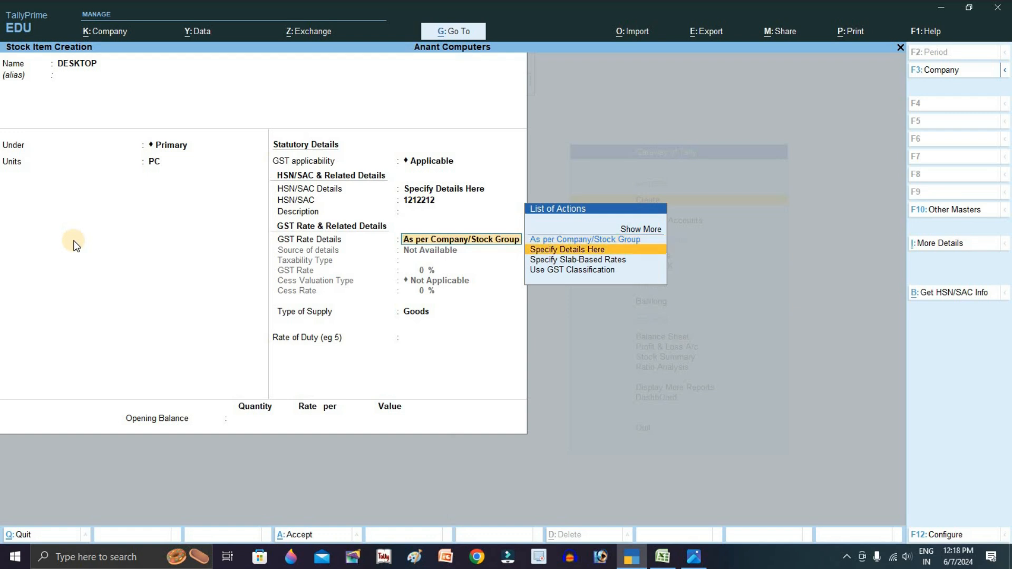
key("Return")
key("Return")
key("Return")
key("Return")
key("Return")
key("Return")
key("Return")
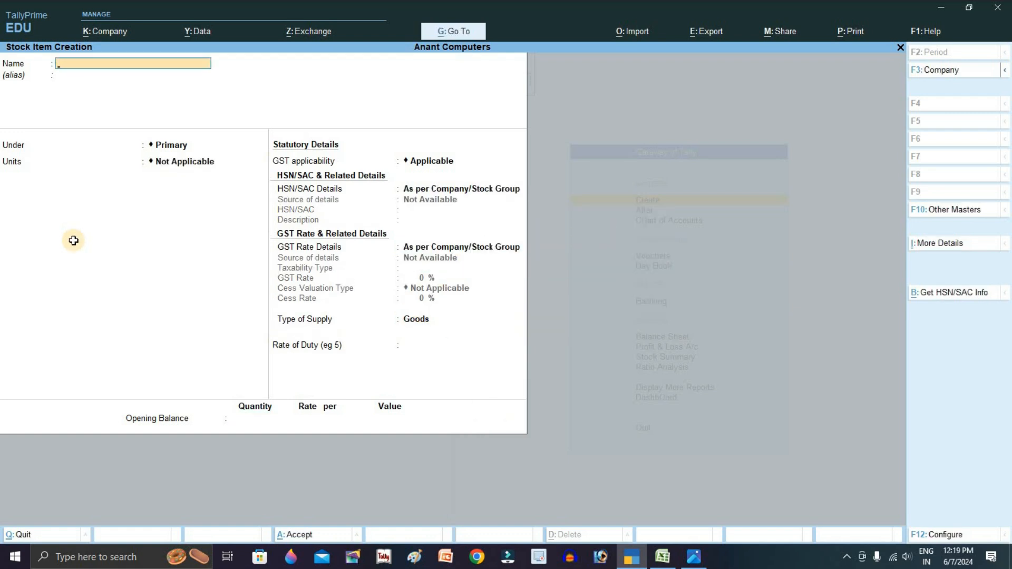
- Start the next item from the Excel sheet, named MONITOR, under the Primary group with unit NOS
key("alt+Tab")
left_click(95, 275)
key("alt+Tab")
type("MONITOR")
key("Return")
key("Return")
key("Down")
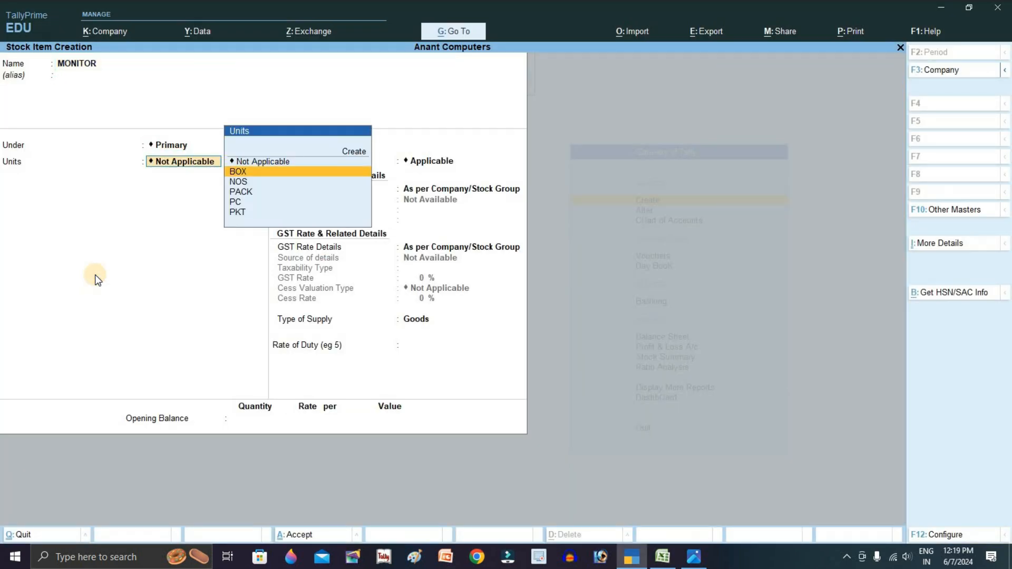
key("alt+Tab")
key("alt+Tab")
key("Down")
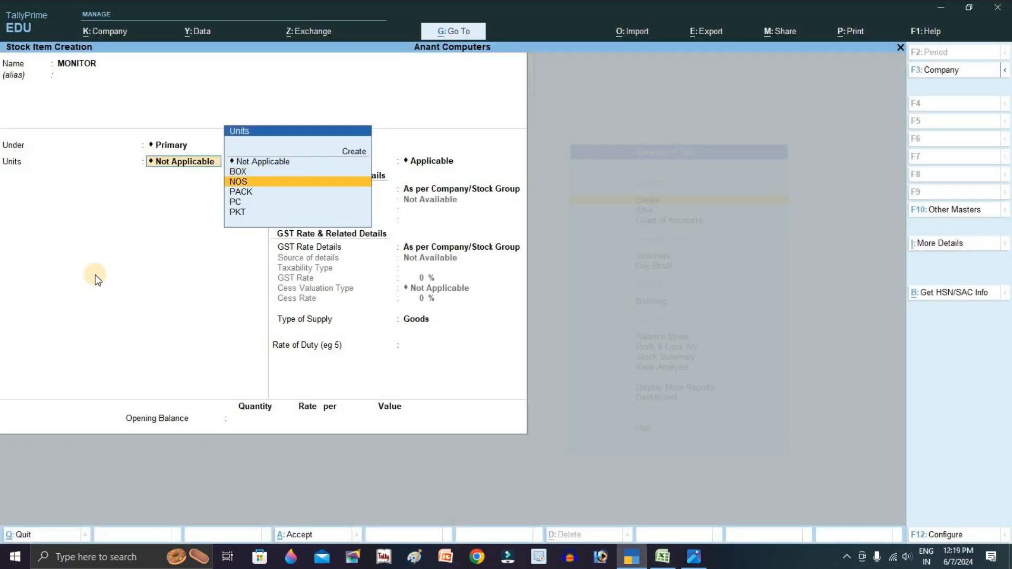
key("Return")
- Keep GST applicable for MONITOR and specify its HSN/SAC code directly as 122121, leaving the description blank
key("Return")
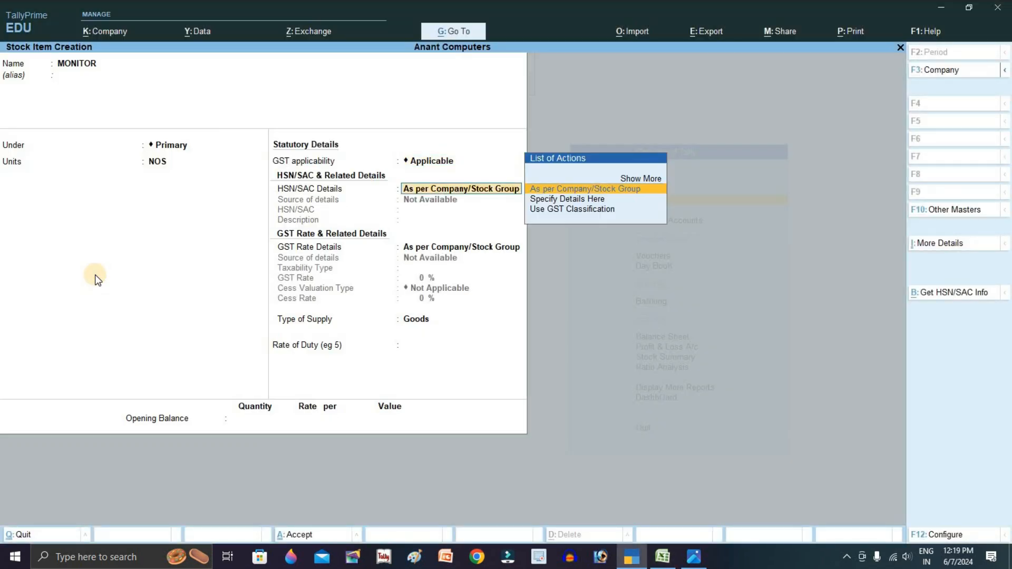
key("Down")
key("Return")
type("122121")
key("Return")
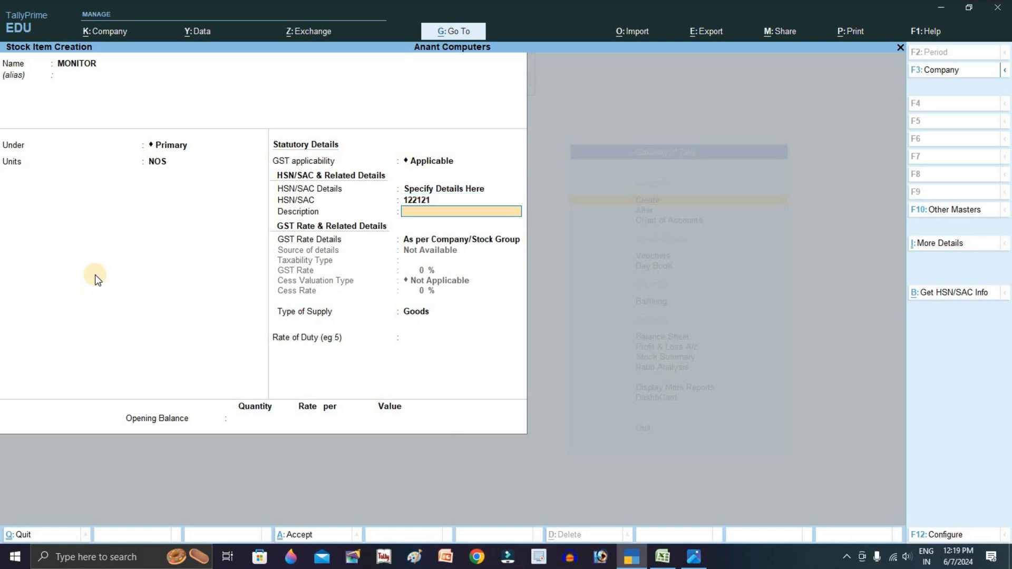
key("Return")
- Specify MONITOR's GST details directly as Taxable at the Excel sheet's 12%, leave the other fields at their defaults, and save the item
key("Down")
key("Return")
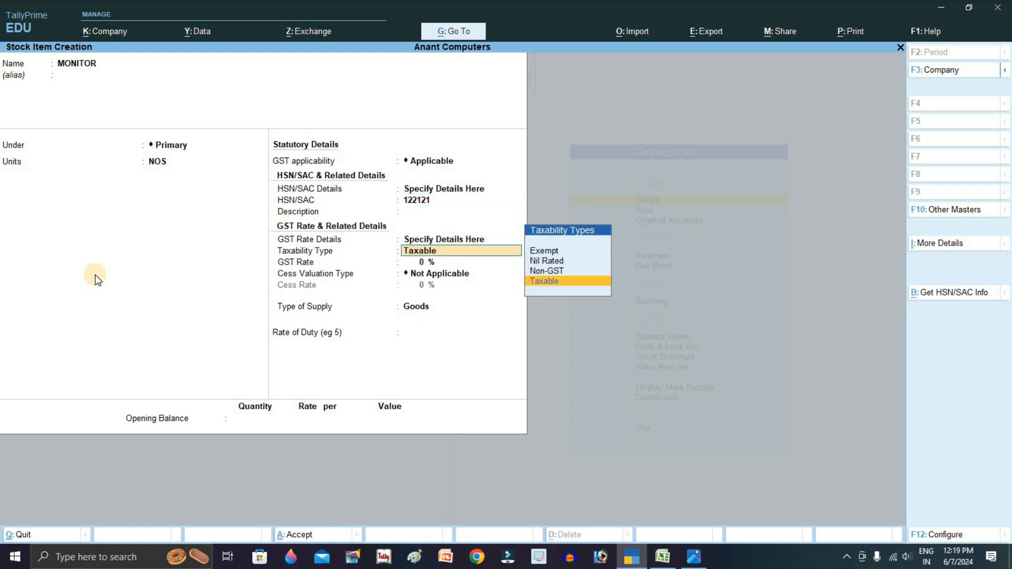
key("Return")
key("alt+Tab")
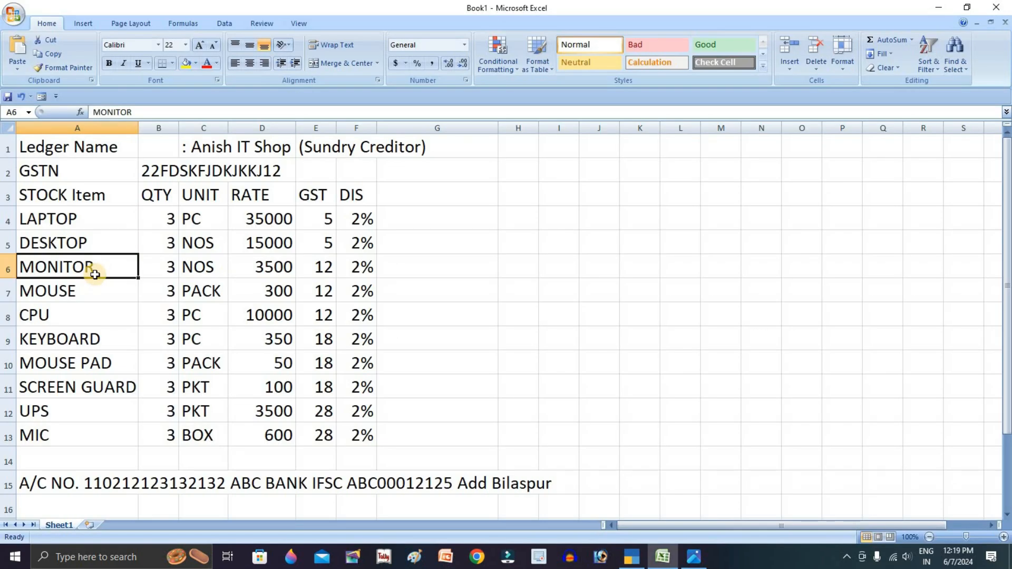
key("alt+Tab")
type("12")
key("Return")
key("Return")
key("Return")
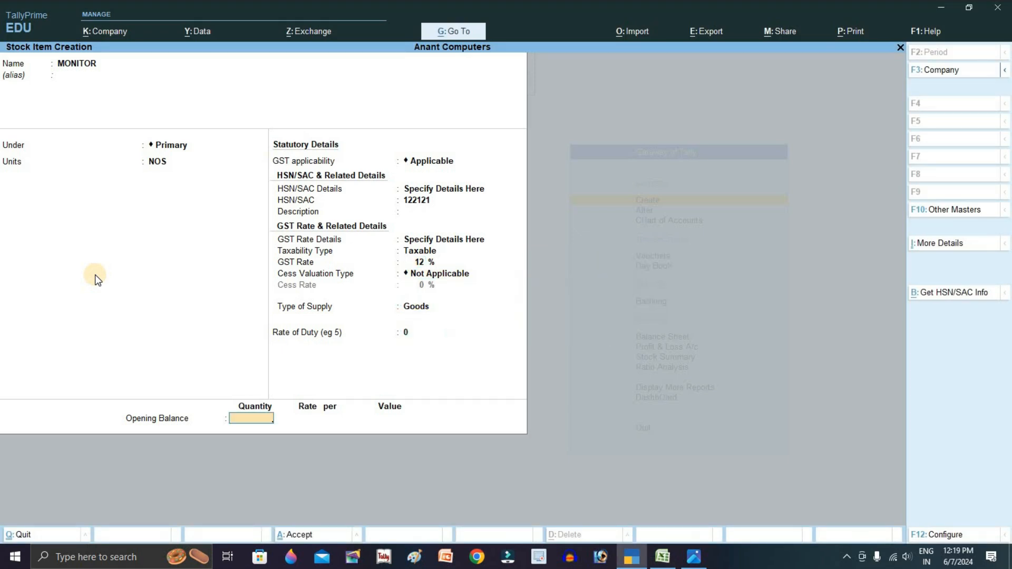
key("Return")
key("Return")
- Start the next item from the Excel sheet, named MOUSE, and keep it under the Primary group
key("alt+Tab")
key("Down")
key("alt+Tab")
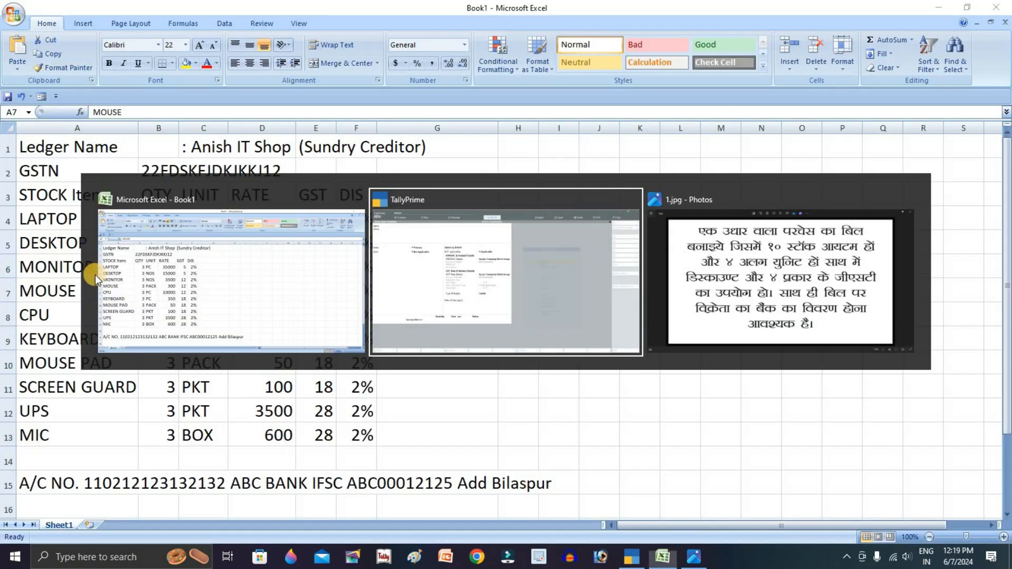
type("MOUSE")
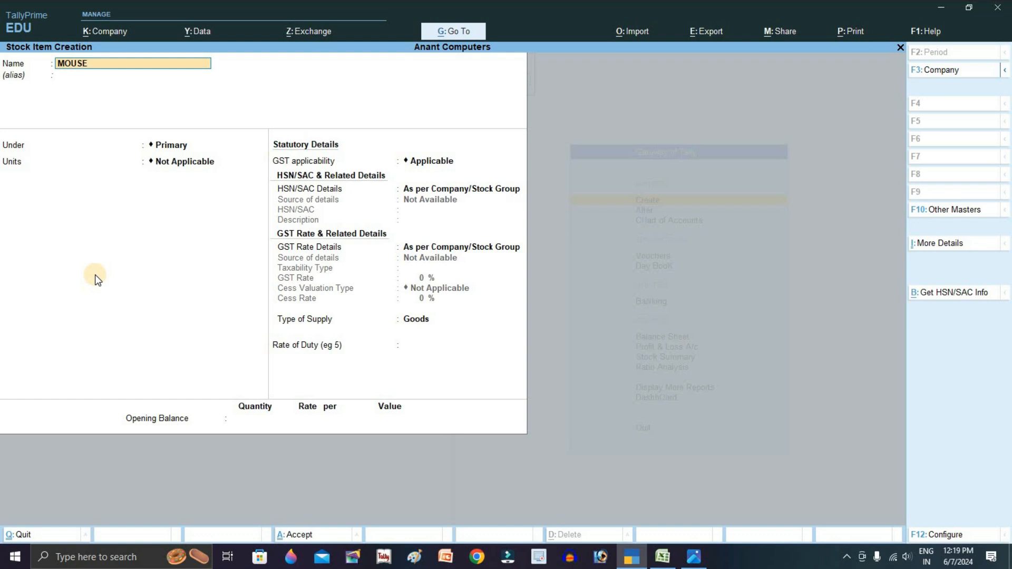
key("Return")
key("Return")
key("Return")
- Set MOUSE's unit to PACK, as given in the Excel sheet
key("Down")
key("Down")
key("Down")
key("Down")
key("alt+Tab")
key("alt+Tab")
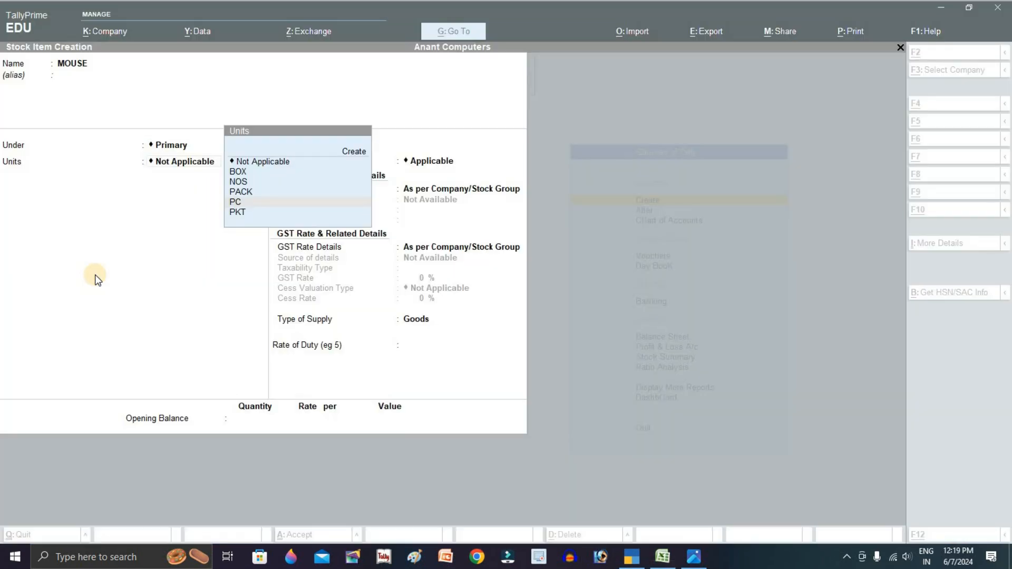
key("Up")
key("Return")
key("alt+Tab")
key("alt+Tab")
- Keep GST applicable for MOUSE and specify its HSN/SAC code directly as 412512, leaving the description blank
key("Return")
key("Down")
key("Return")
type("412512")
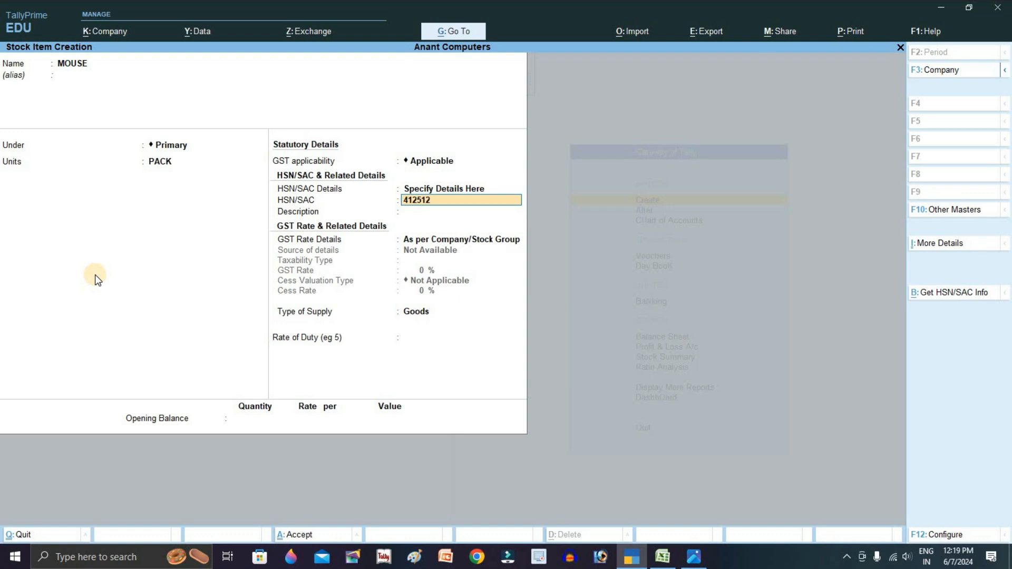
key("Return")
key("Return")
- Specify MOUSE's GST details directly as Taxable at 12%, leave the remaining fields at their defaults, and save the item
key("Down")
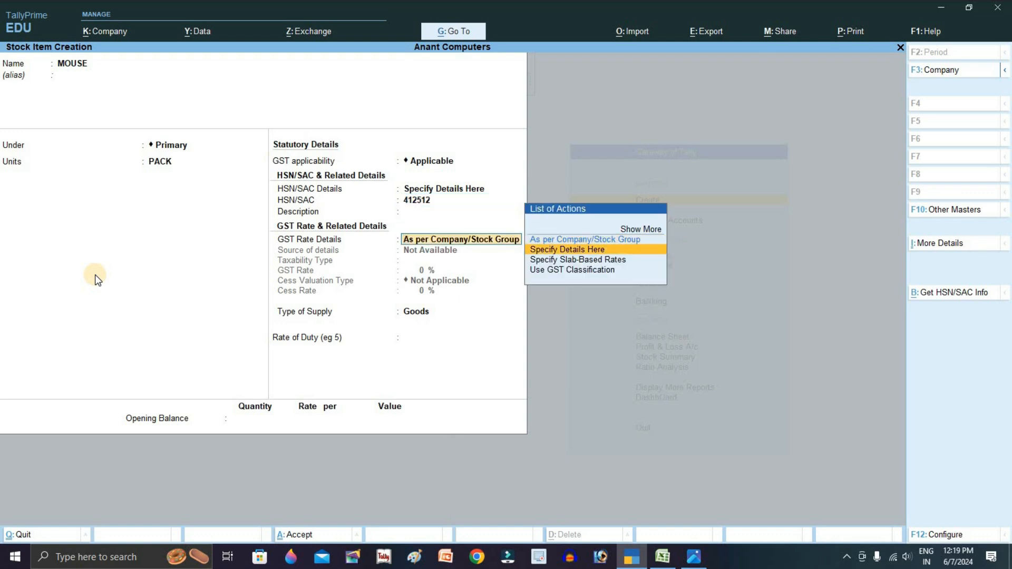
key("Return")
key("Return")
type("12")
key("Return")
key("alt+Tab")
key("alt+Tab")
key("Return")
key("Return")
key("Return")
- Start the next item from the Excel sheet, named CPU, under the Primary group with unit PC
key("alt+Tab")
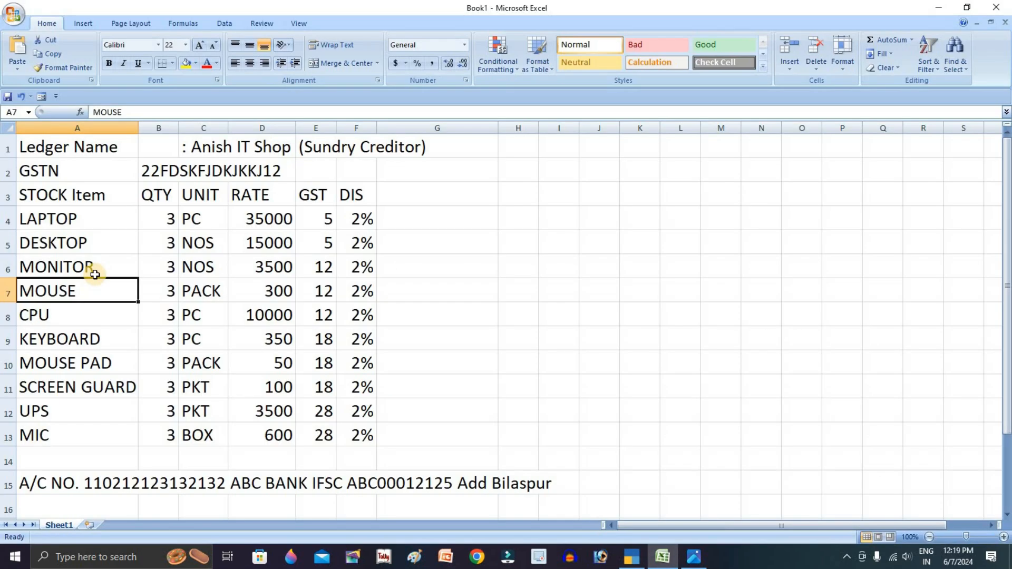
left_click(91, 306)
key("alt+Tab")
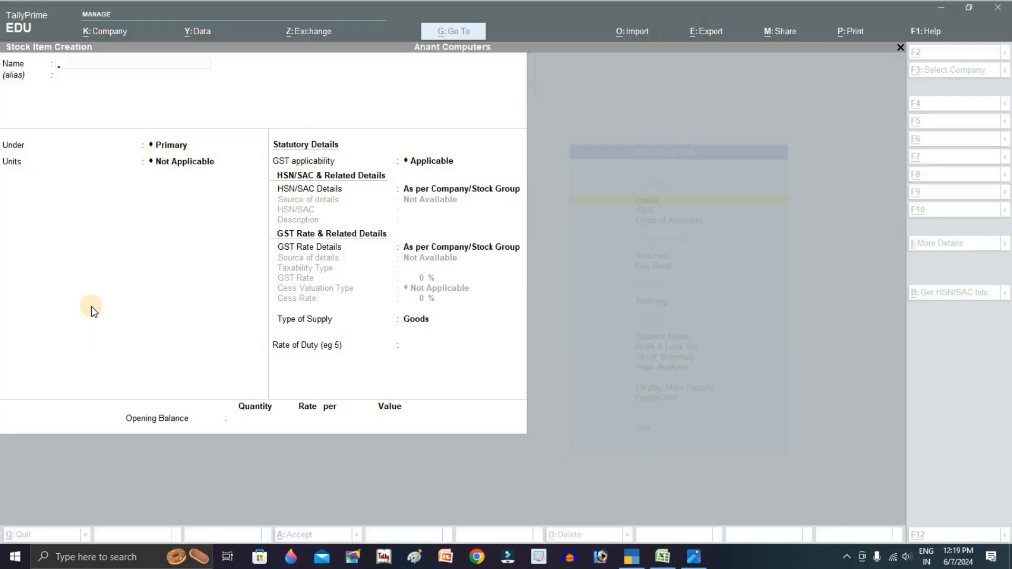
type("CPU")
key("Return")
key("Return")
key("Down")
key("Down")
key("Down")
key("Down")
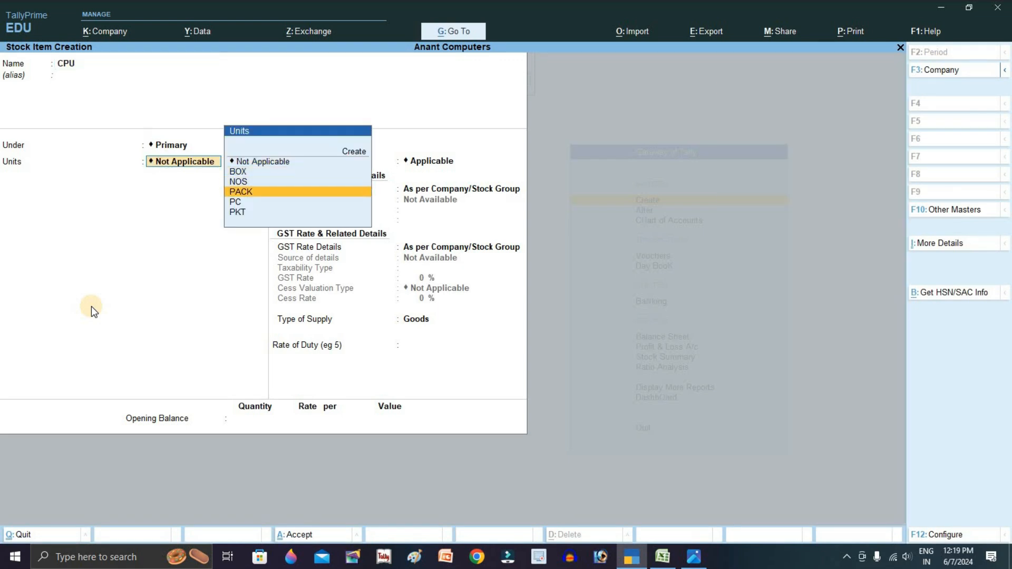
key("Return")
- Keep GST applicable for CPU and specify its HSN/SAC code directly as 1225456, leaving the description blank
key("Return")
key("Down")
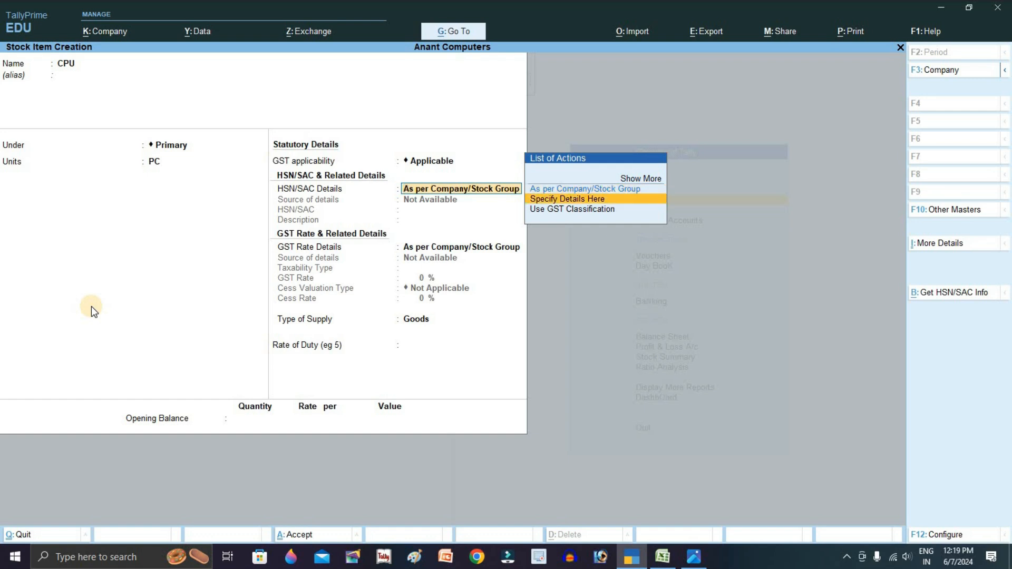
key("Return")
type("122545")
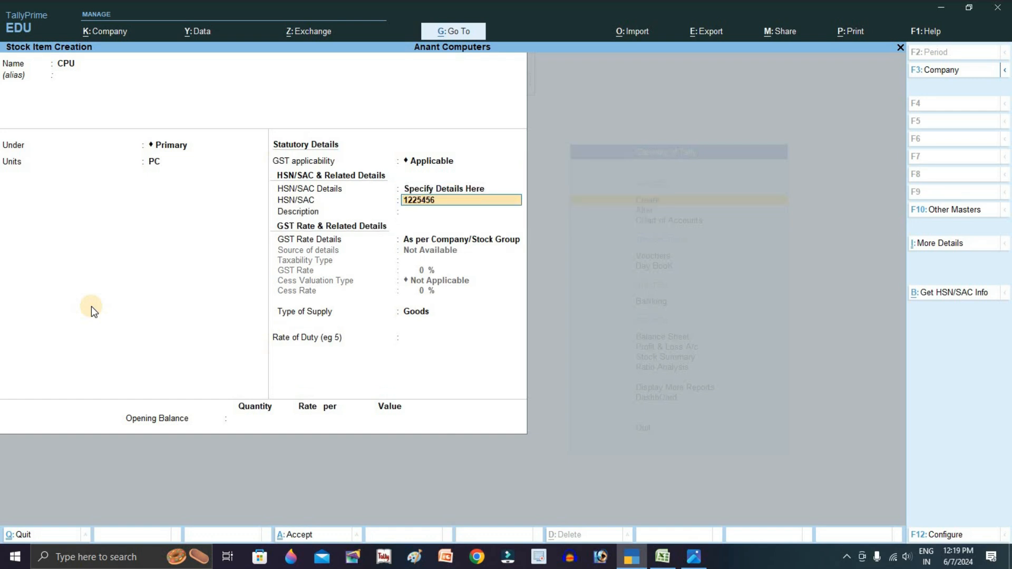
type("6")
key("Return")
key("Return")
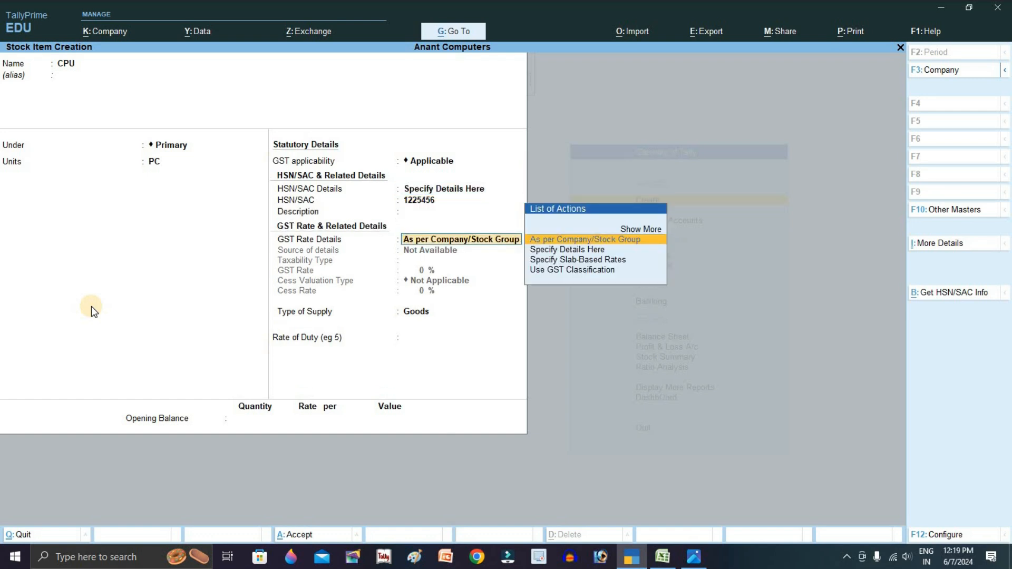
- Specify CPU's GST details directly as Taxable at 12%, leave the remaining fields at their defaults, and save the item
key("Down")
key("Return")
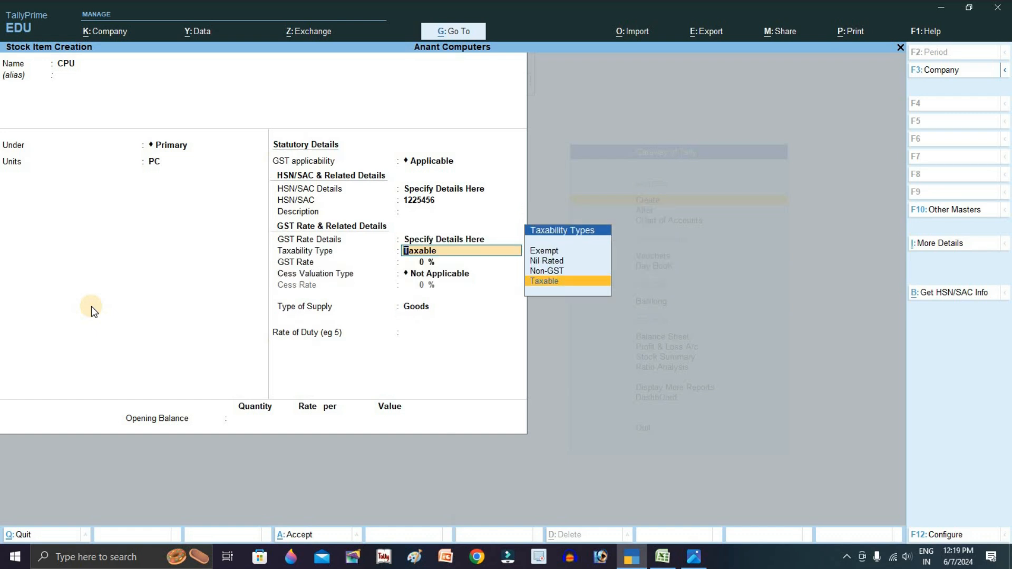
key("Return")
type("12")
key("Return")
key("Return")
key("Return")
key("Return")
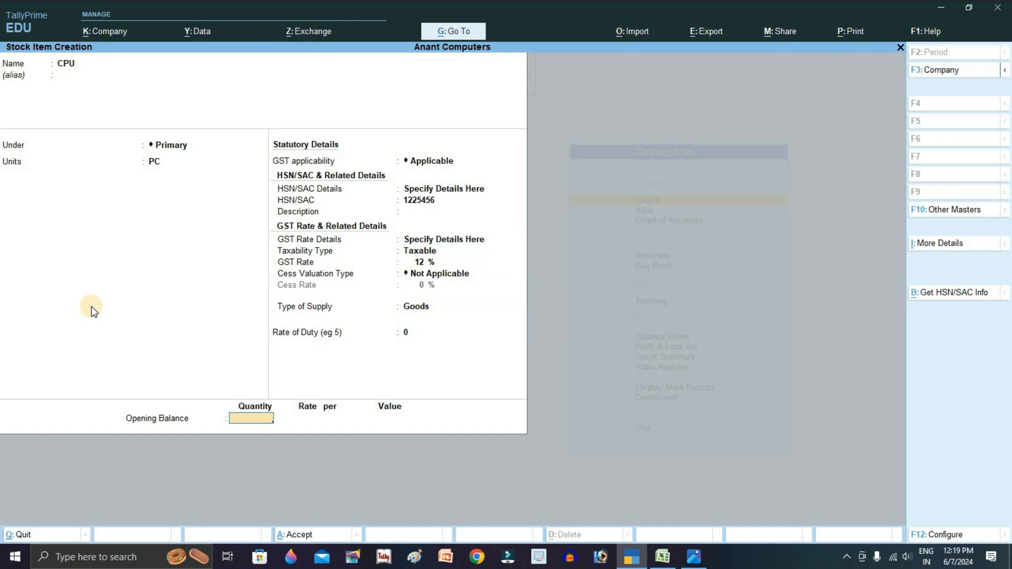
key("Return")
- Start the next item from the Excel sheet, named KEYBOARD, and keep it under the Primary group
key("alt+Tab")
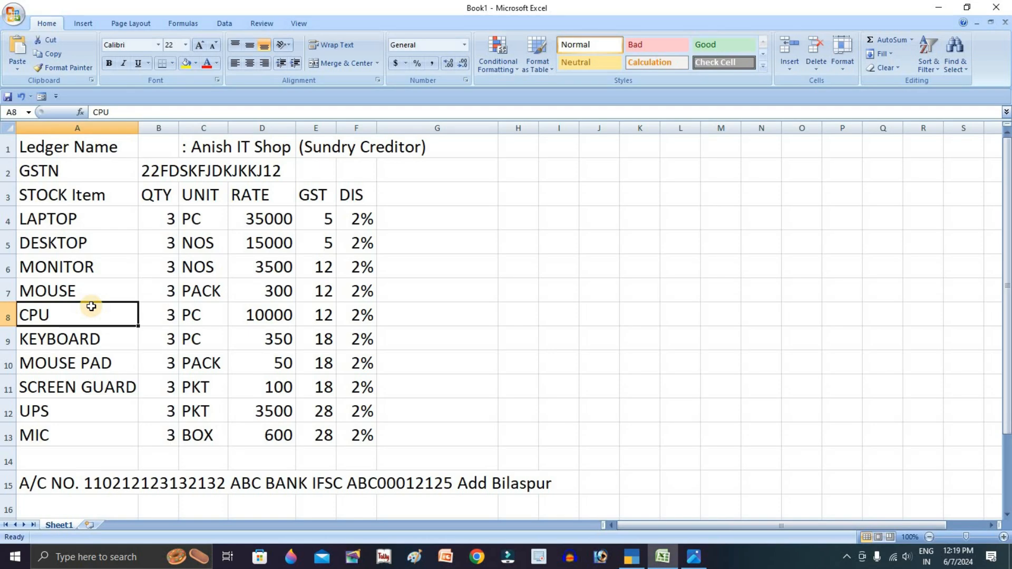
left_click(87, 338)
key("alt+Tab")
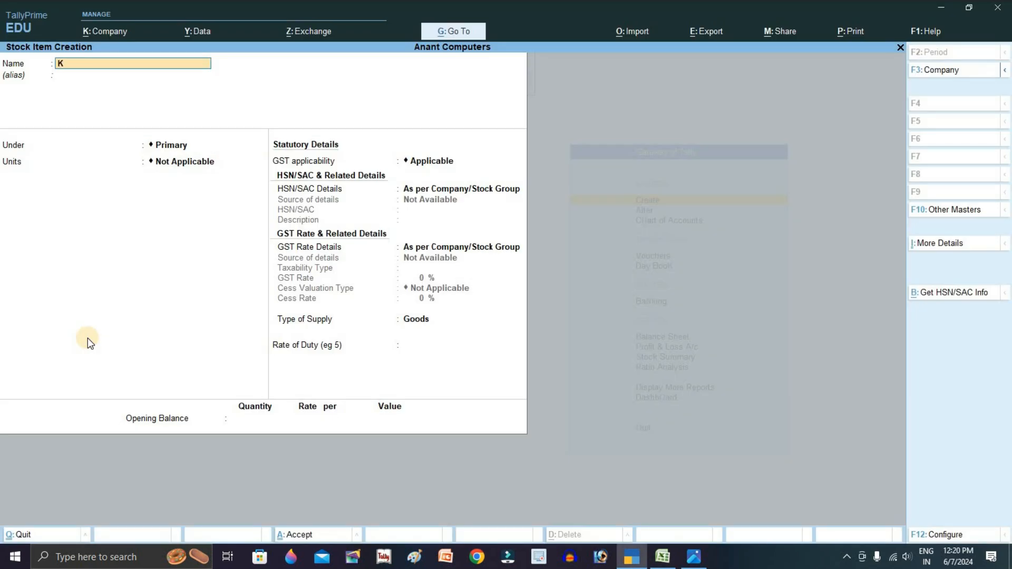
type("KEYBOAR")
key("Return")
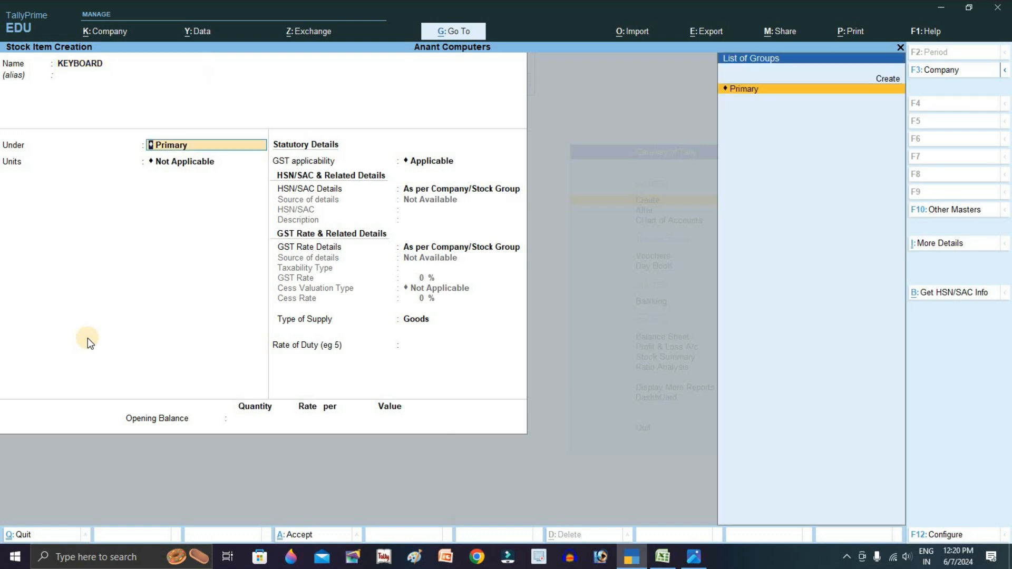
key("Return")
- Check KEYBOARD's unit in the Excel sheet and set it to PC
key("alt+Tab")
key("alt+Tab")
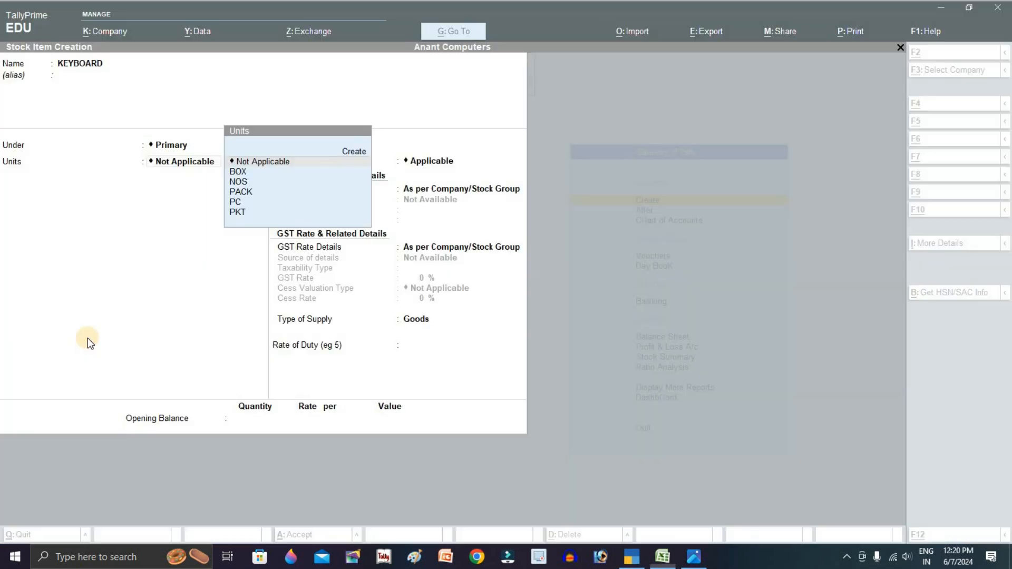
key("Down")
key("Down")
key("Down")
key("Down")
key("Return")
- Keep GST applicable for KEYBOARD and specify its HSN/SAC code directly as 12121212, leaving the description blank
key("Return")
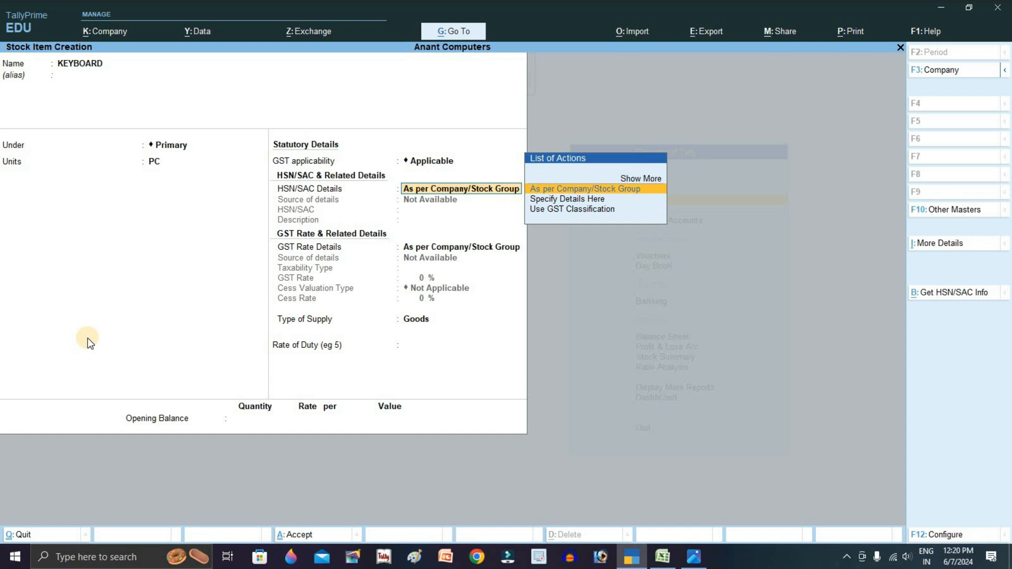
key("alt+Tab")
key("alt+Tab")
key("Down")
key("Return")
type("12121212")
key("Return")
key("Return")
- Specify KEYBOARD's GST details directly as Taxable at 18%, leave the remaining fields at their defaults, and save the item
key("Down")
key("Return")
key("Return")
type("18")
key("Return")
key("Return")
key("Return")
key("Return")
key("ctrl+a")
- Start the next item from the Excel sheet, named MOUSE PAD, under the Primary group with unit PACK
key("alt+Tab")
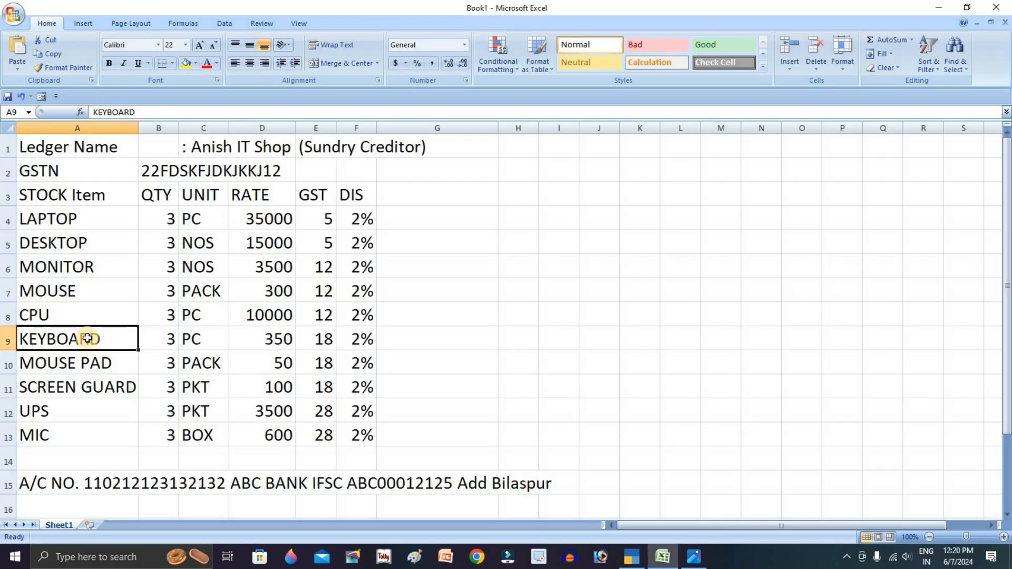
key("Down")
key("alt+Tab")
type("MOU")
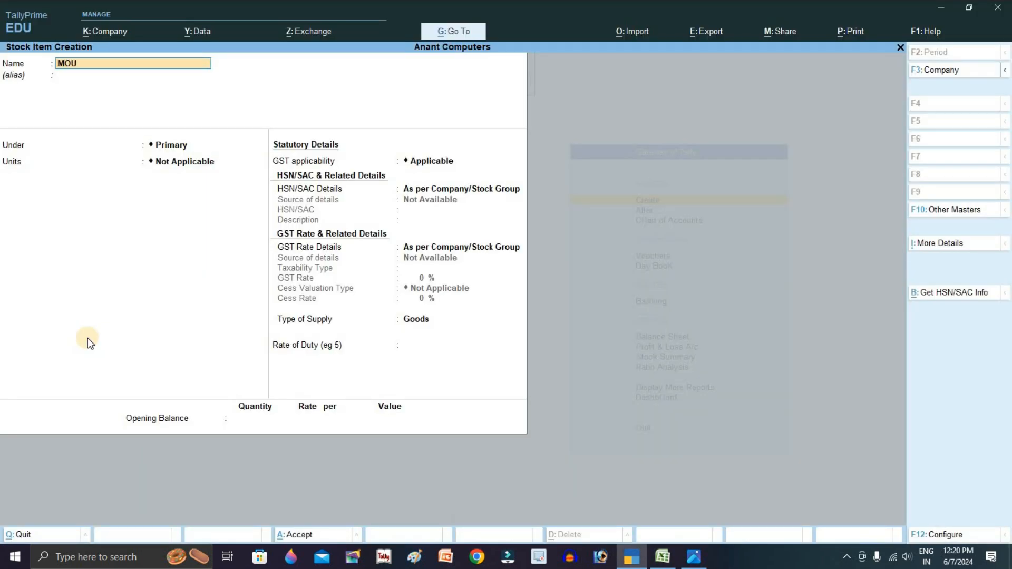
type("4ESE PAD")
key("Return")
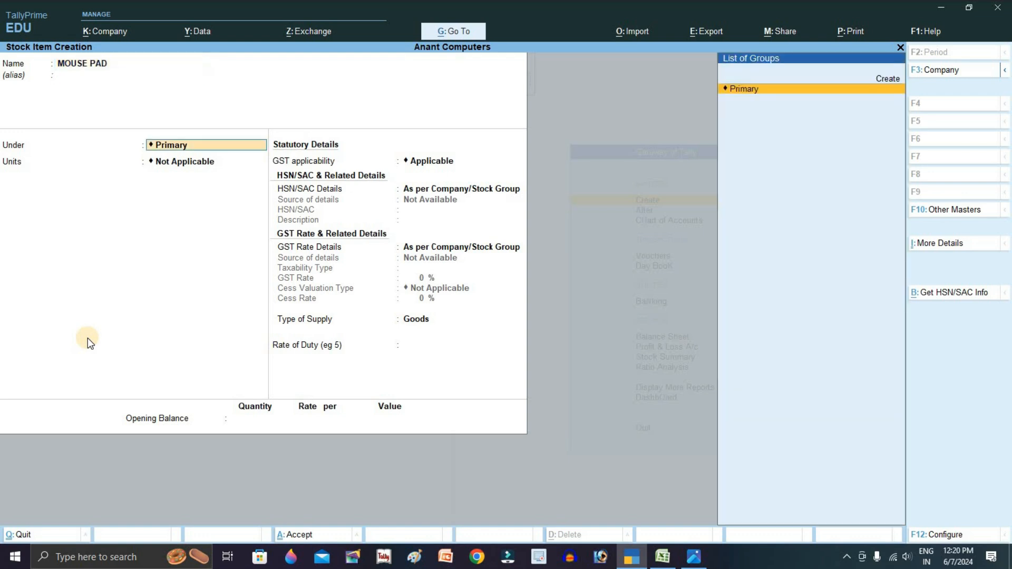
key("Return")
key("alt+Tab")
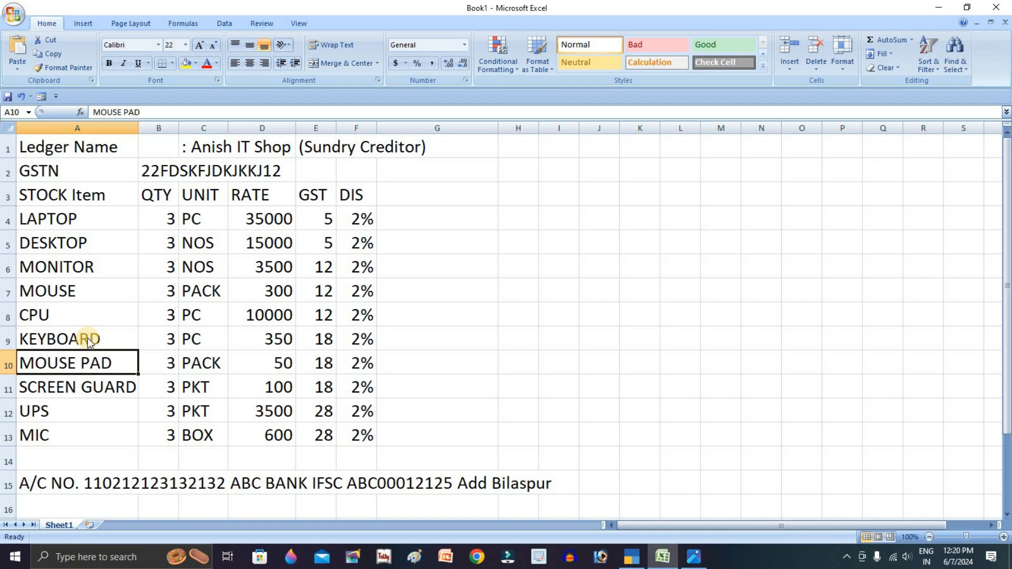
key("alt+Tab")
type("pa")
key("Return")
- Specify MOUSE PAD's HSN/SAC code directly as 212123, leaving the description blank
key("Return")
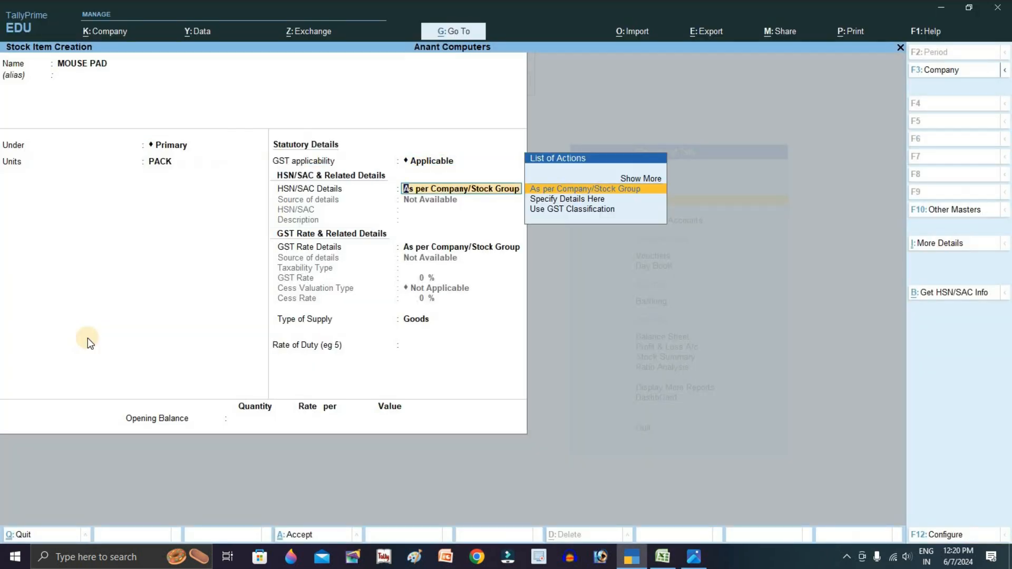
key("Down")
key("Return")
type("21")
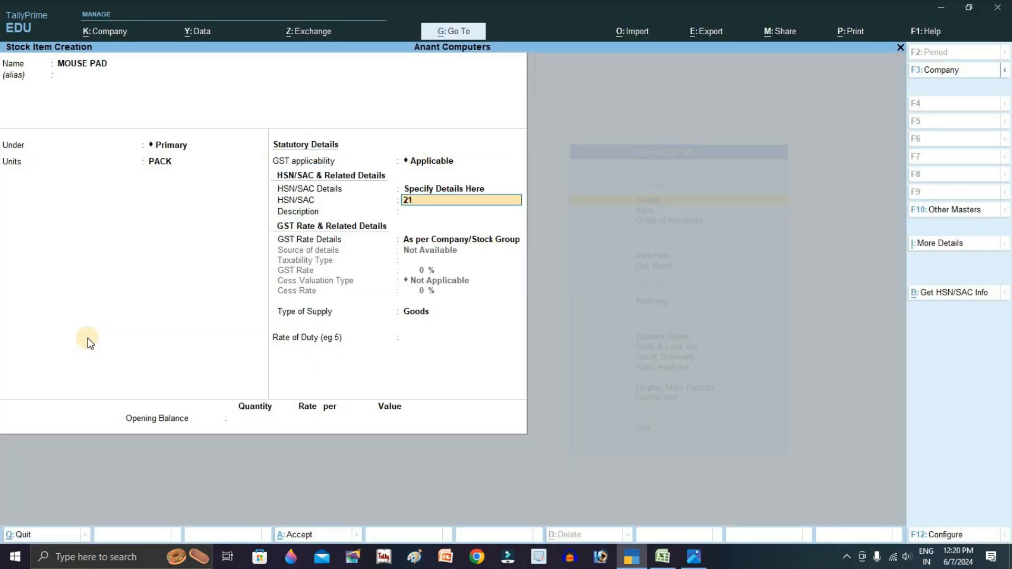
type("2123")
key("Return")
key("Return")
- Specify MOUSE PAD's GST details directly as Taxable at 18%, leave the remaining fields at their defaults, and save the item
key("Down")
key("Return")
key("Return")
key("alt+Tab")
key("alt+Tab")
type("18")
key("Return")
key("Return")
key("Return")
key("Return")
key("Return")
key("Return")
- Start the next stock item from the Excel sheet, named SCREEN GUARD, under the Primary group
key("alt+Tab")
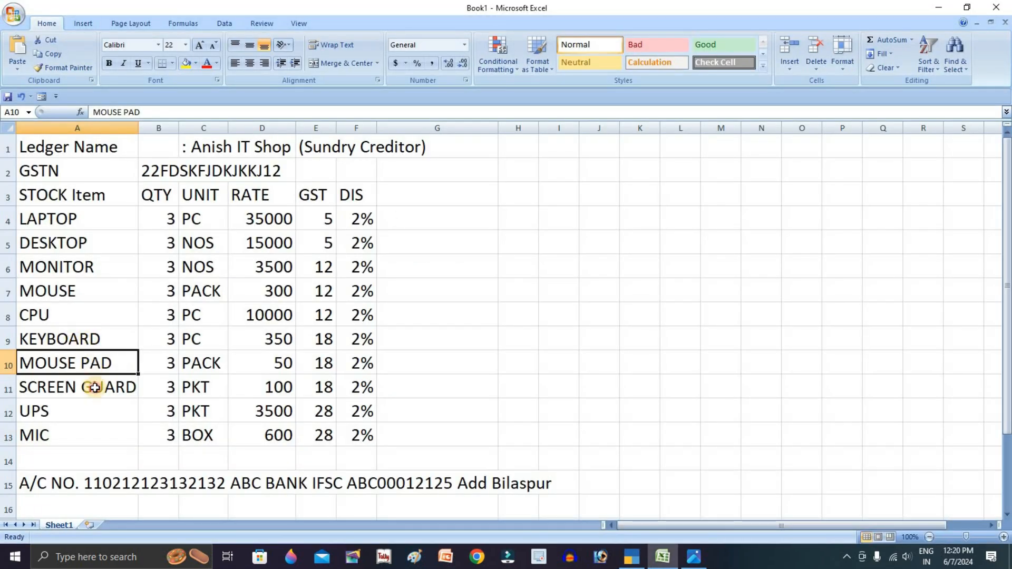
left_click(95, 386)
key("alt+Tab")
type("SCREEN GUARD")
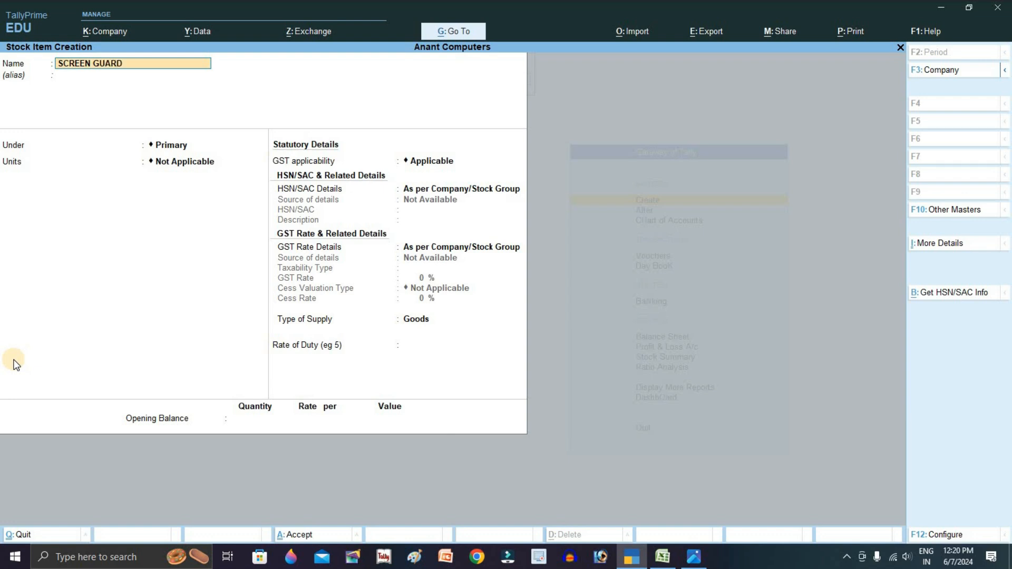
key("Return")
key("Return")
- Check SCREEN GUARD's unit in the Excel sheet and set it to PKT
key("Down")
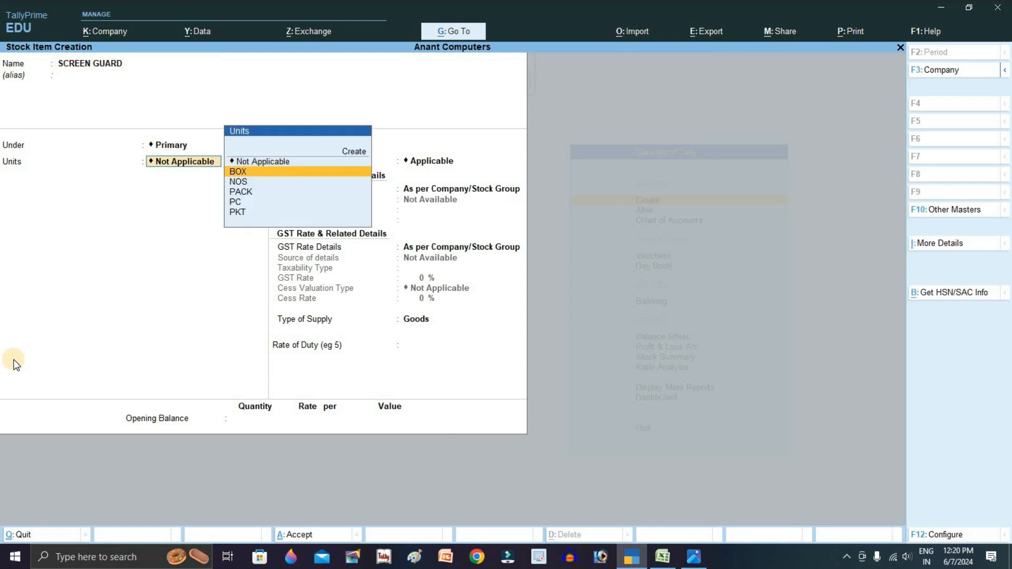
key("alt+Tab")
key("alt+Tab")
key("Down")
key("Down")
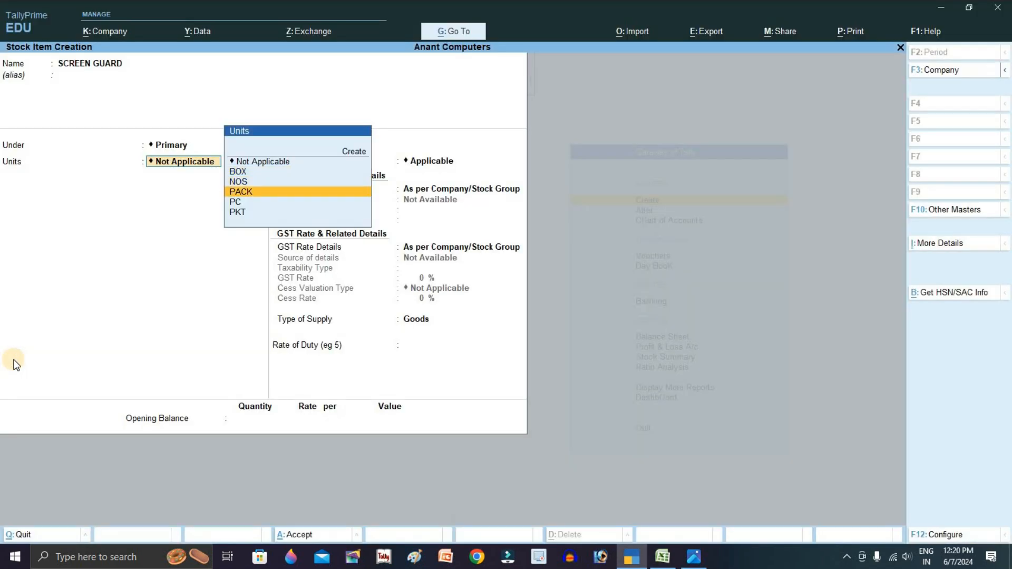
key("Down")
key("Down")
key("Return")
- Keep GST applicable for SCREEN GUARD and specify its HSN/SAC code directly as 5456454, leaving the description blank
key("Return")
key("Down")
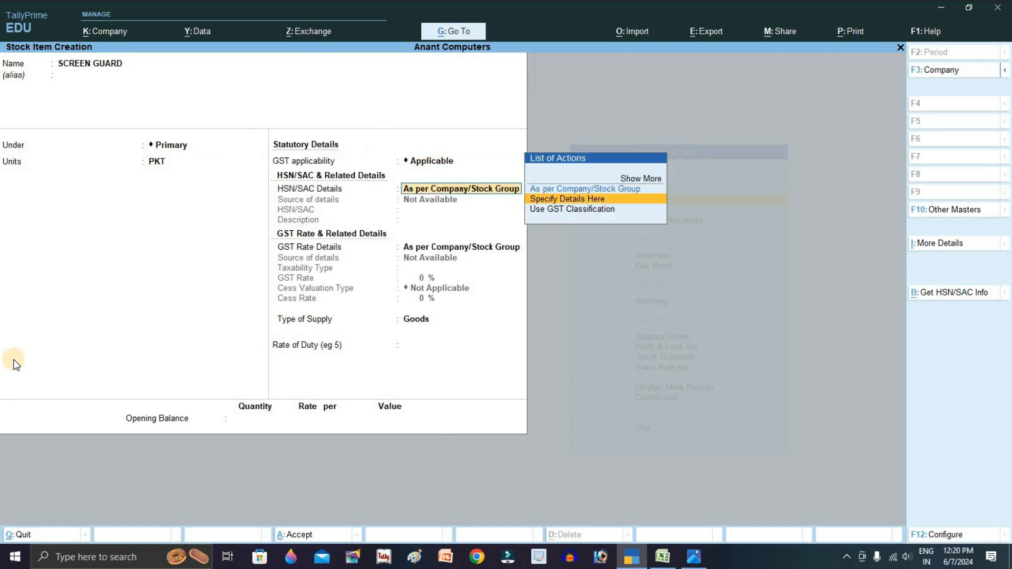
key("Return")
type("5456454")
key("Return")
key("Return")
- Specify SCREEN GUARD's GST details directly as Taxable at 18%, check the rate in the Excel sheet, and save the item
key("Down")
key("Return")
key("Return")
type("18")
key("Return")
key("alt+Tab")
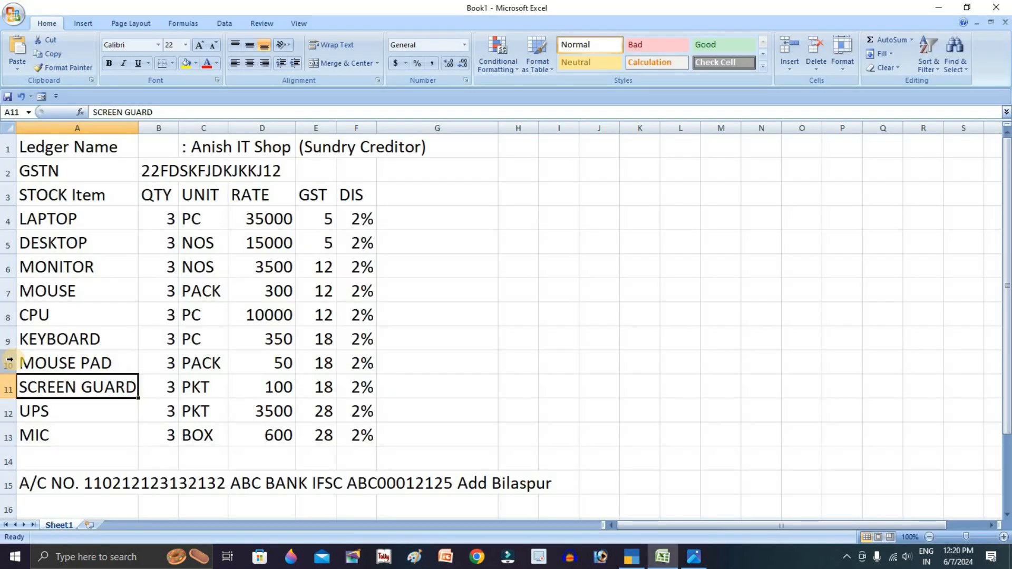
key("alt+Tab")
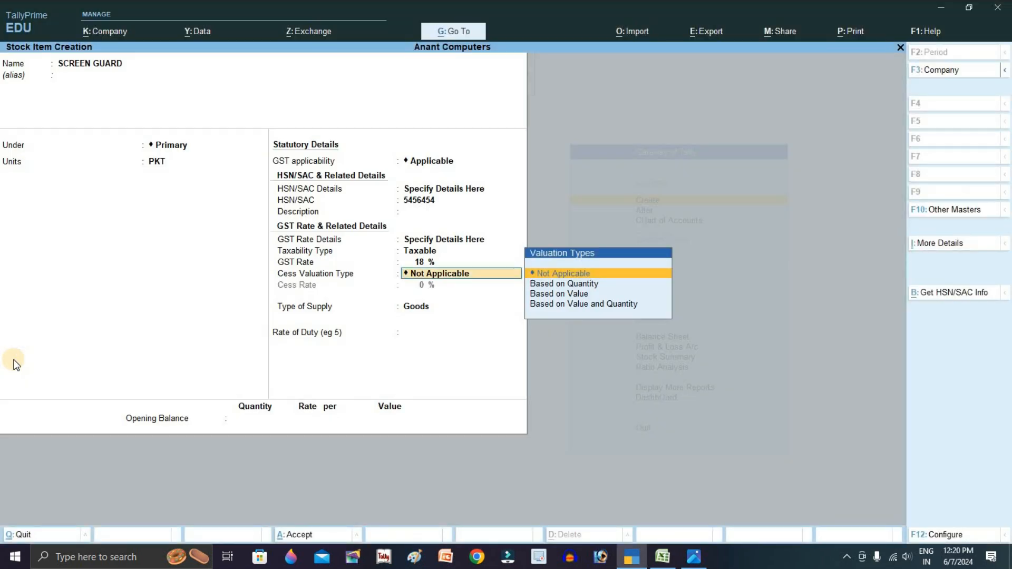
key("Return")
key("Return")
key("Return")
key("Return")
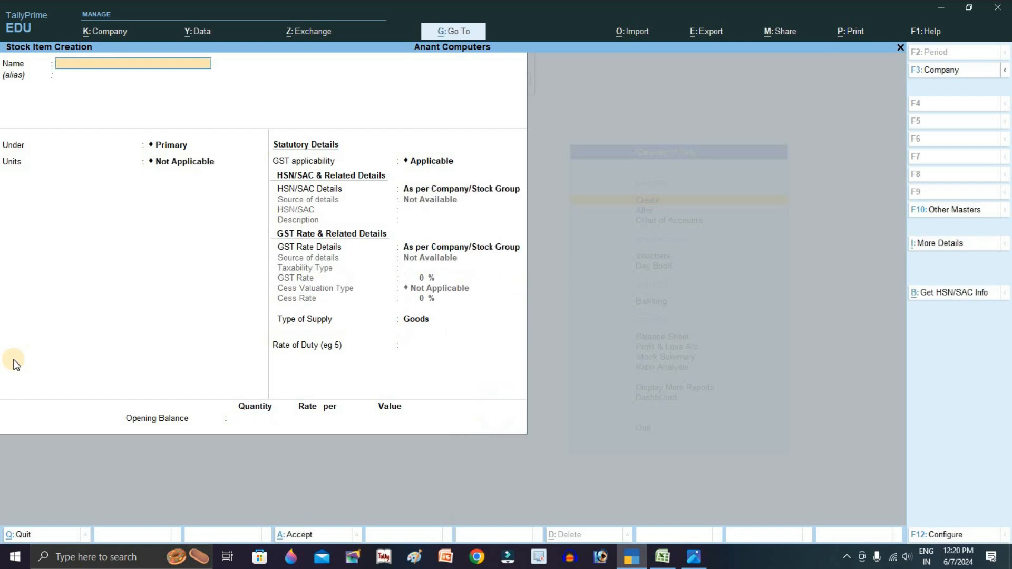
- Start the next stock item from the Excel sheet, named UPS, under the Primary group
key("alt+Tab")
key("Down")
key("alt+Tab")
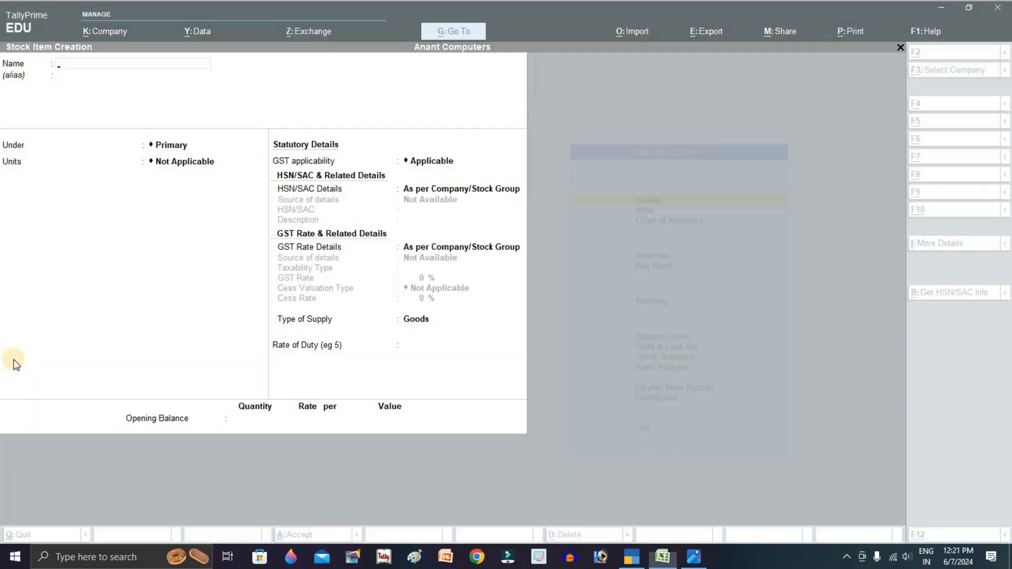
type("UP")
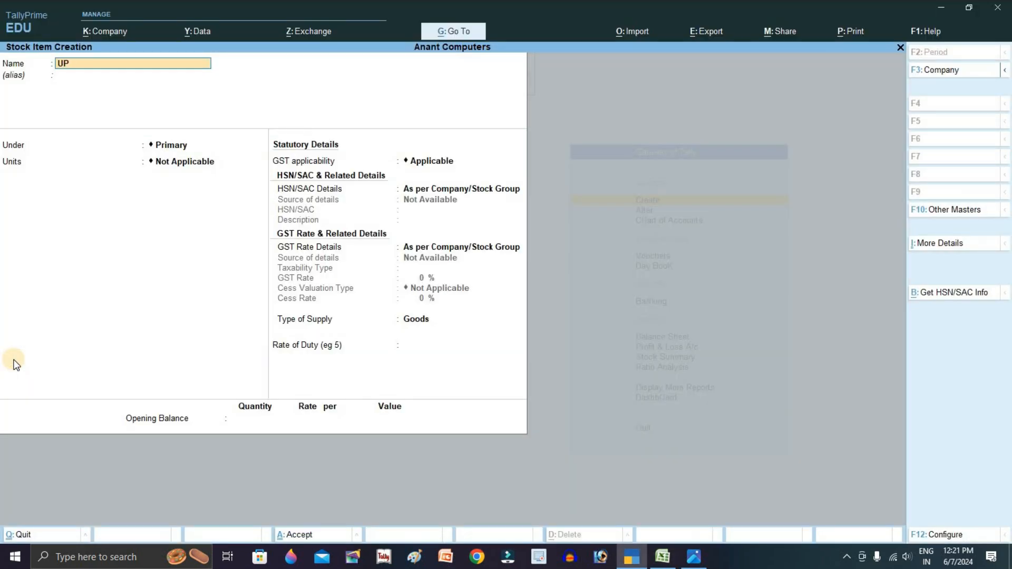
type("S")
key("Return")
key("Return")
- Set the unit of the UPS item to PKT
key("Down")
key("Down")
key("Down")
key("Down")
key("Down")
key("Return")
- Keep GST applicable for UPS and specify its HSN/SAC code directly as 211231, leaving the description blank
key("Return")
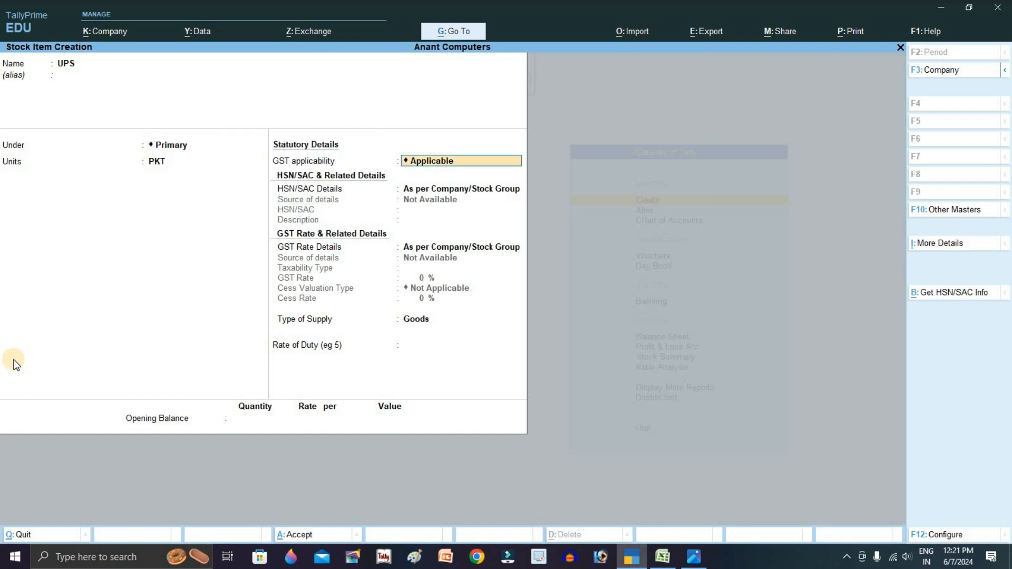
type("a")
key("Return")
type("aa")
key("BackSpace")
key("BackSpace")
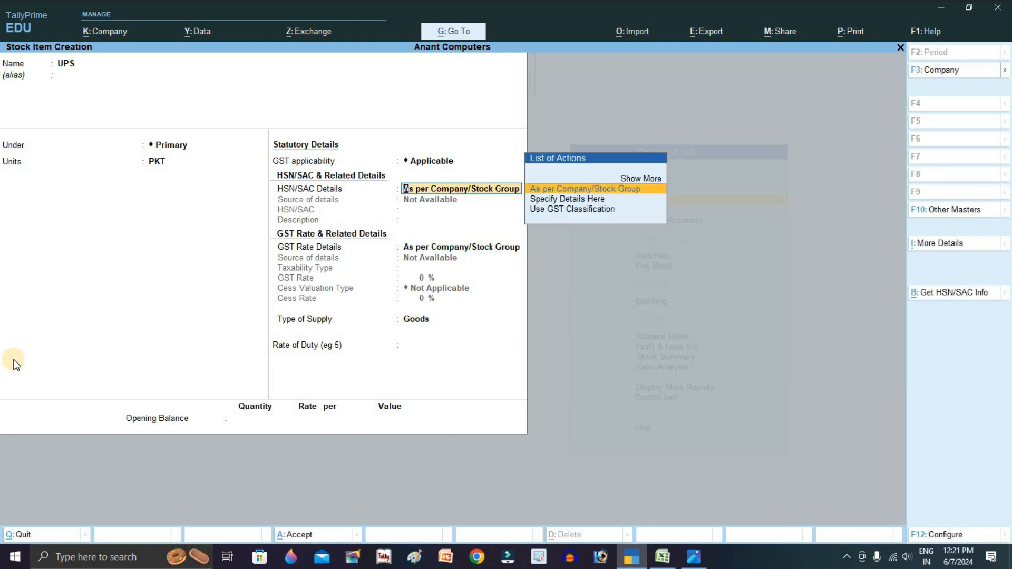
key("Down")
key("Return")
type("211231313")
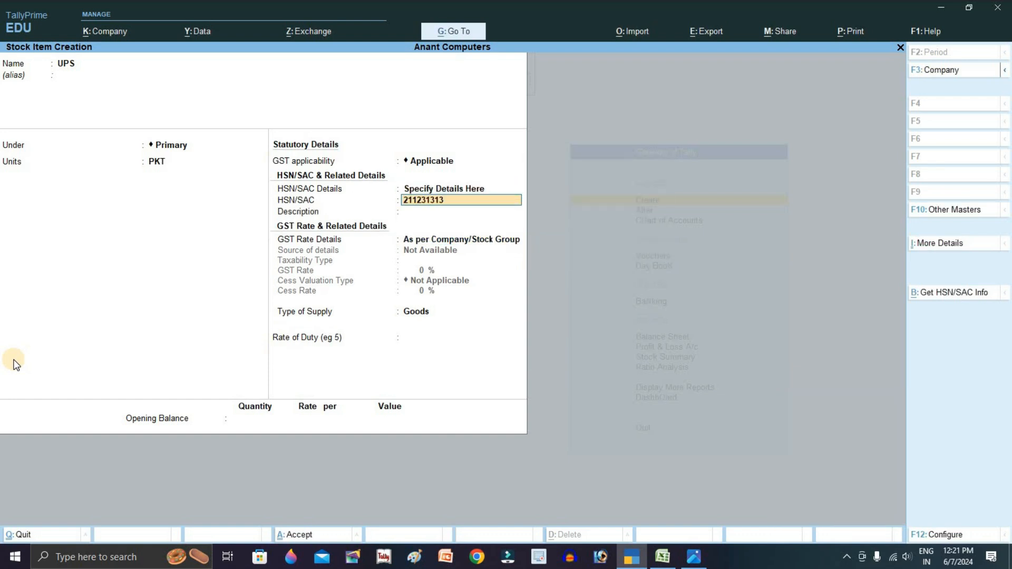
key("BackSpace")
key("BackSpace")
key("BackSpace")
key("Return")
key("Return")
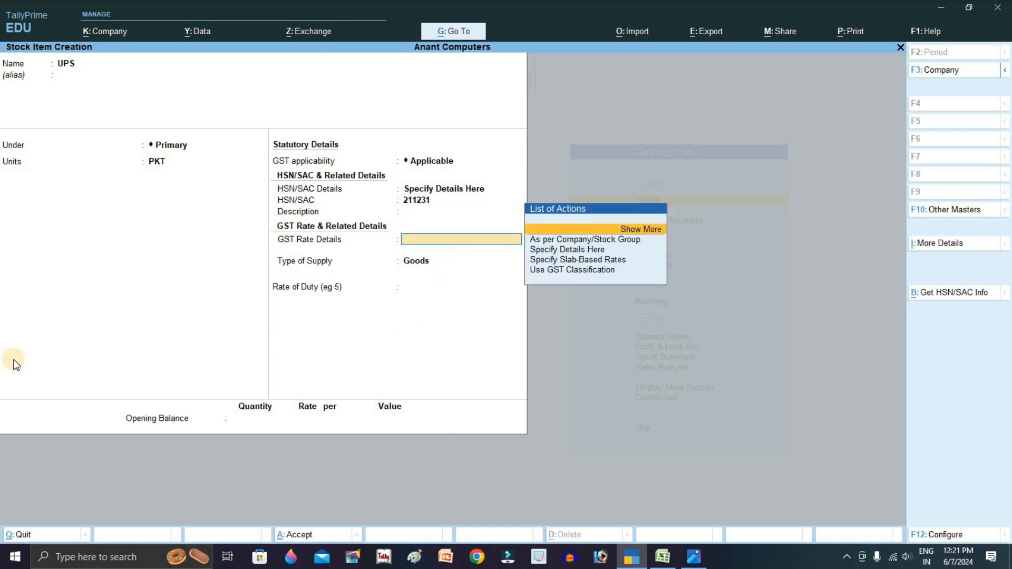
- Specify UPS's GST details directly as Taxable, set the rate to 28% per the Excel sheet, and save the item
key("Down")
key("Down")
key("Return")
key("alt+Tab")
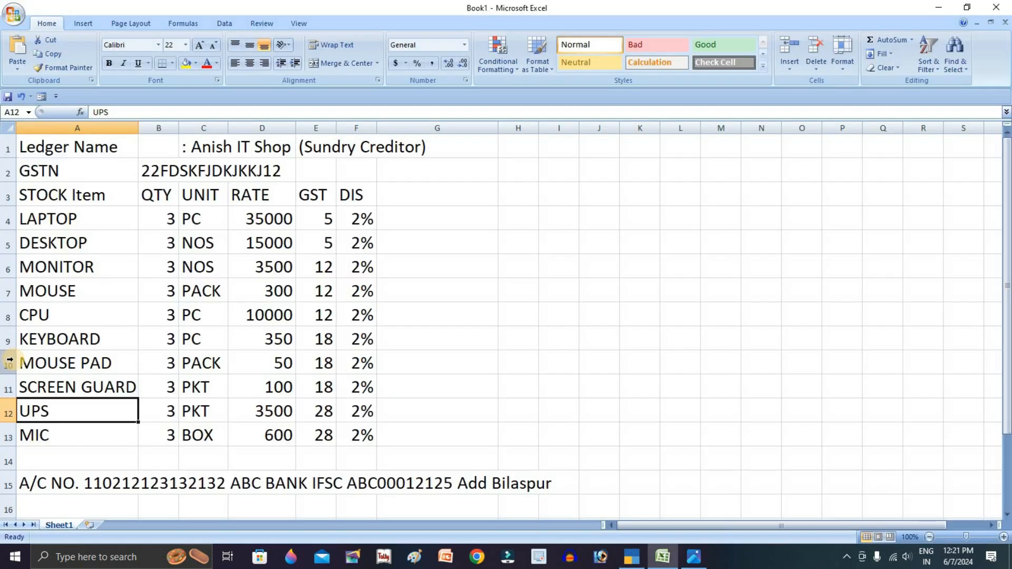
key("alt+Tab")
key("Return")
type("28")
key("Return")
key("Return")
key("Return")
key("Return")
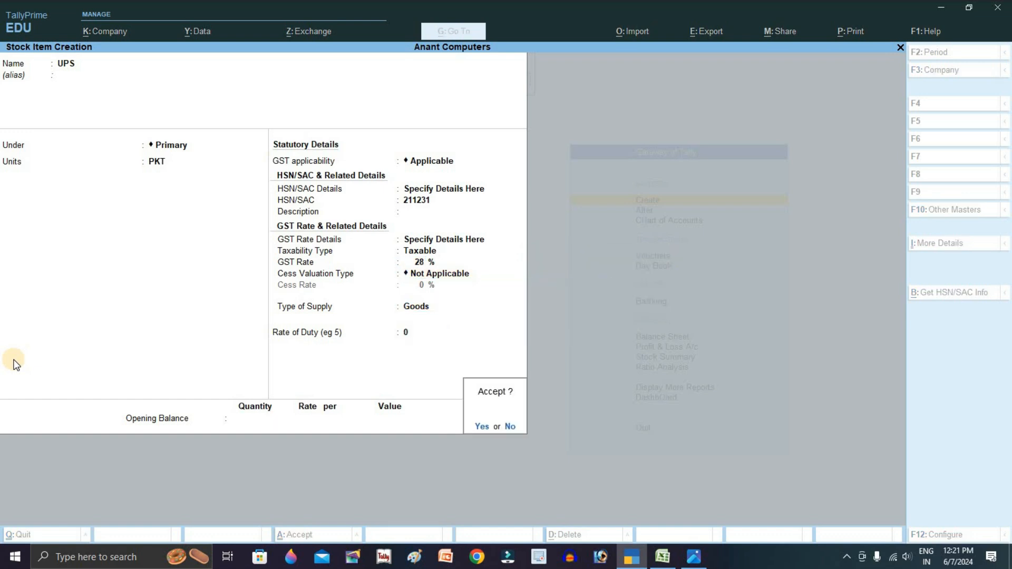
key("Return")
- Start the last stock item from the Excel sheet, named MIC, under the Primary group
key("alt+Tab")
left_click(90, 440)
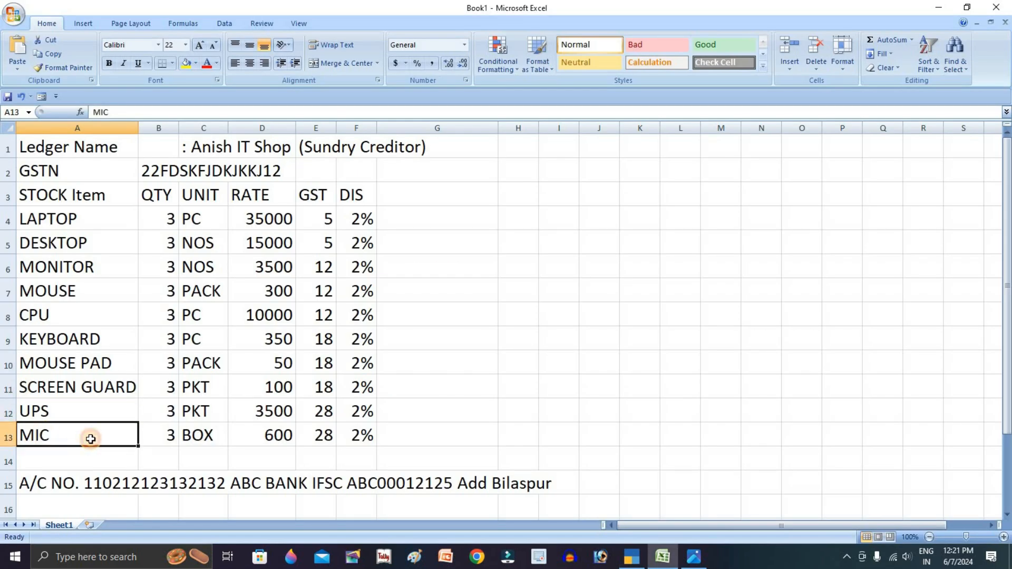
key("alt+Tab")
type("M")
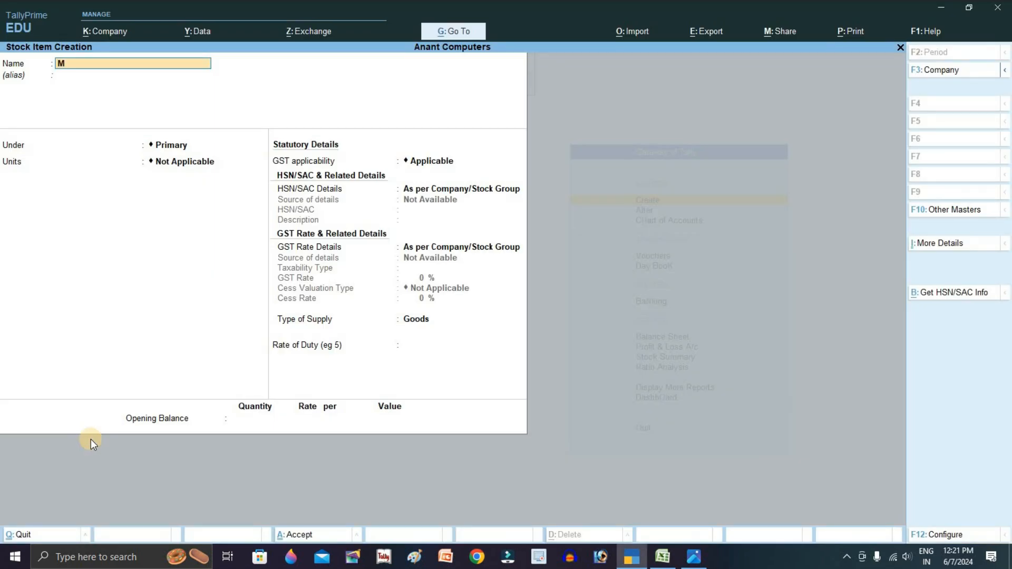
key("Return")
key("Return")
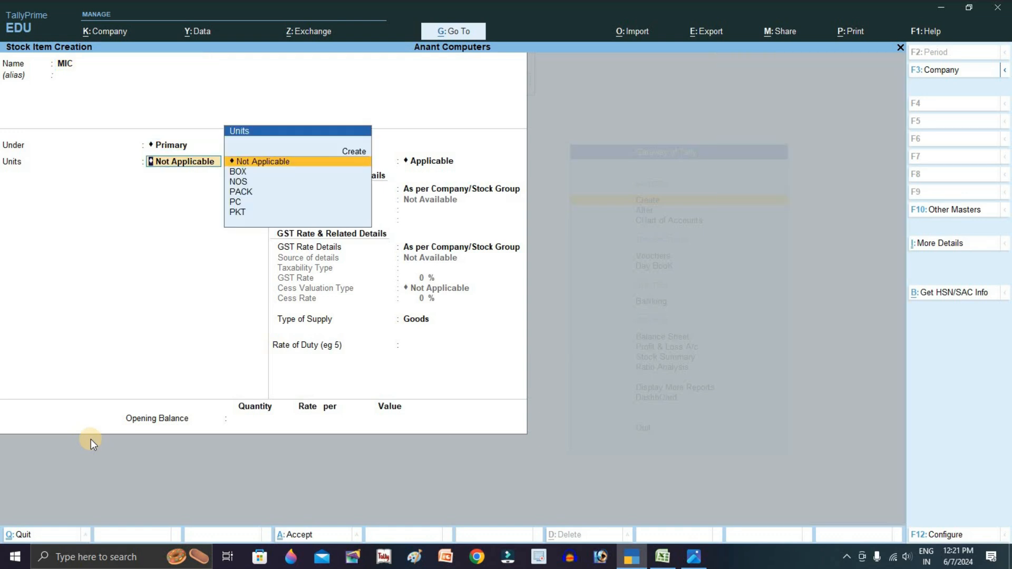
- Check MIC's unit in the Excel sheet and set it to BOX
key("alt+Tab")
key("alt+Tab")
key("Down")
key("Down")
key("Down")
key("Up")
key("Up")
key("Return")
- Keep GST applicable for MIC and specify its HSN/SAC code directly as 1121112, leaving the description blank
key("Return")
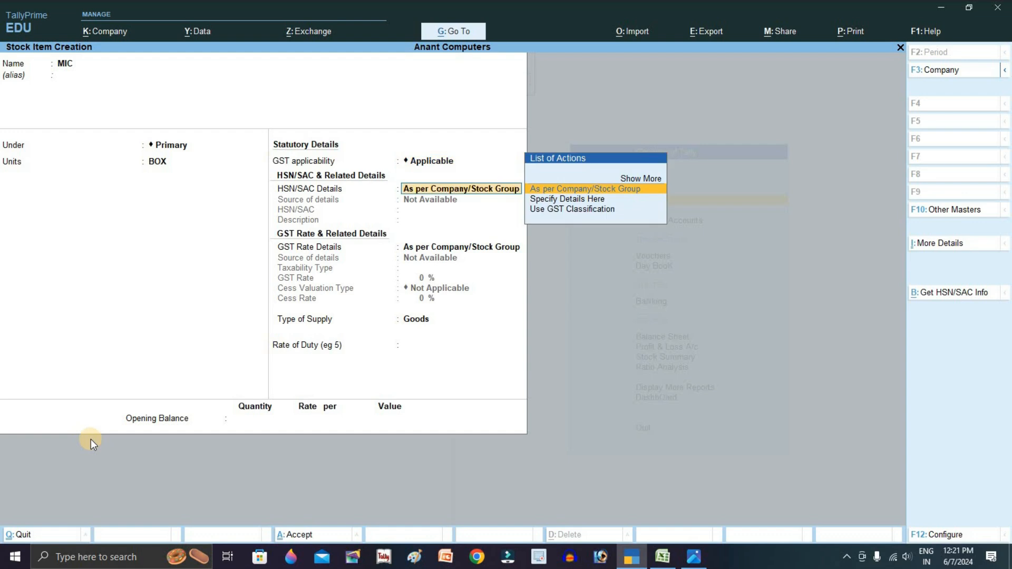
key("Up")
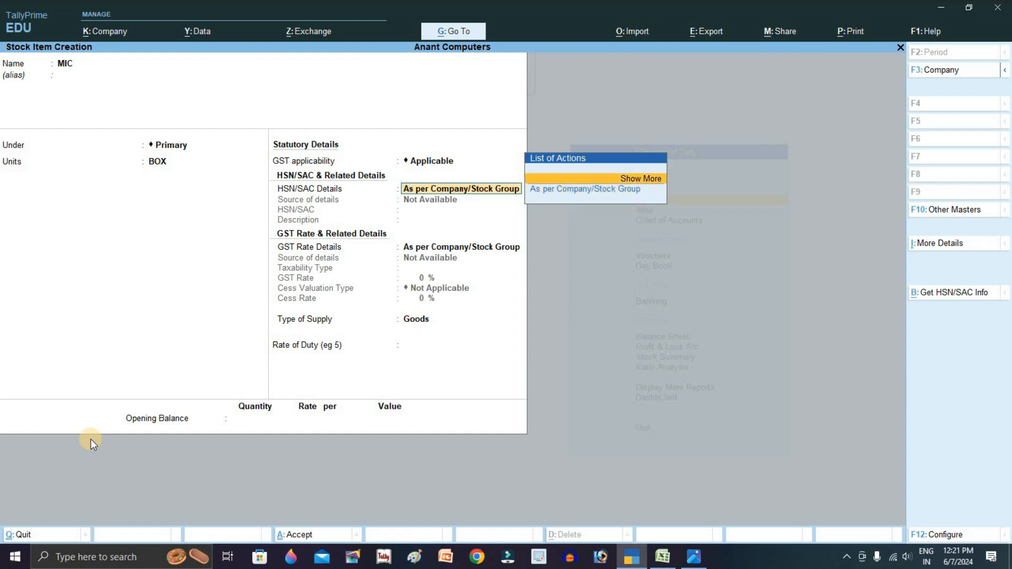
key("Return")
key("Down")
key("Down")
key("Return")
type("1121112")
key("Return")
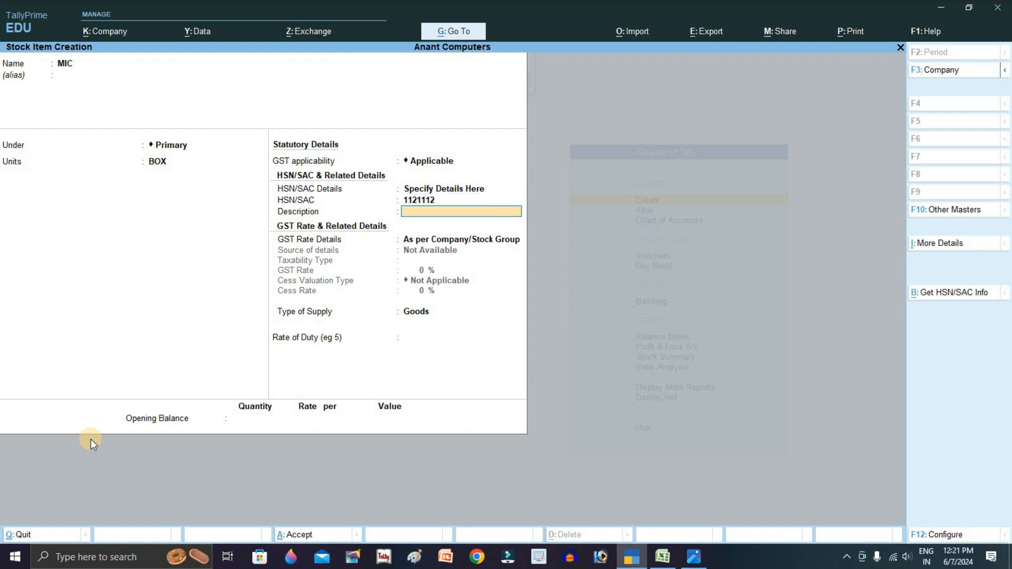
key("Return")
- Specify MIC's GST details directly as Taxable at 28%, leave the remaining fields at their defaults, and save the item
key("Down")
key("Return")
key("Return")
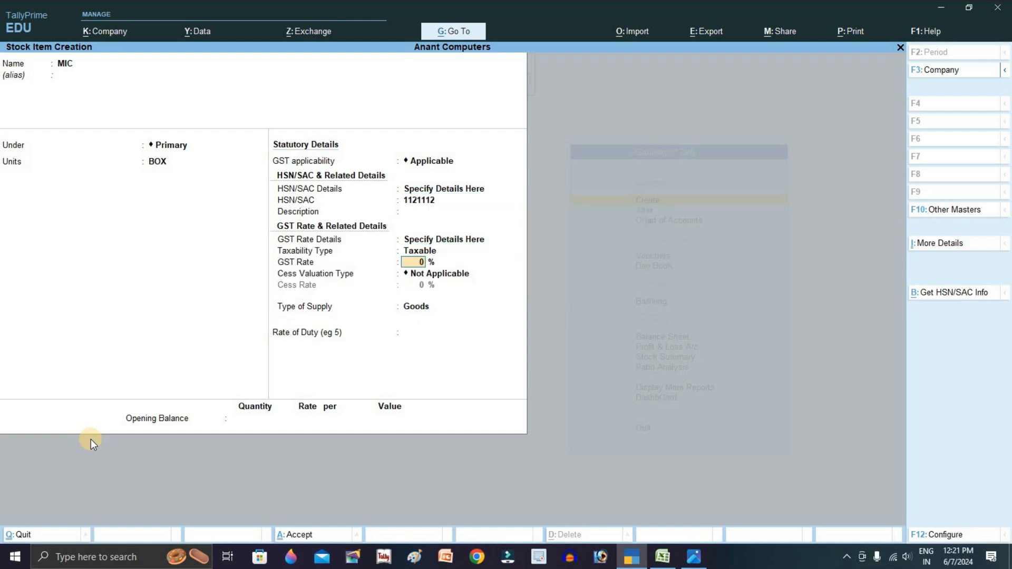
type("28")
key("Return")
key("Return")
key("Return")
key("Return")
key("Return")
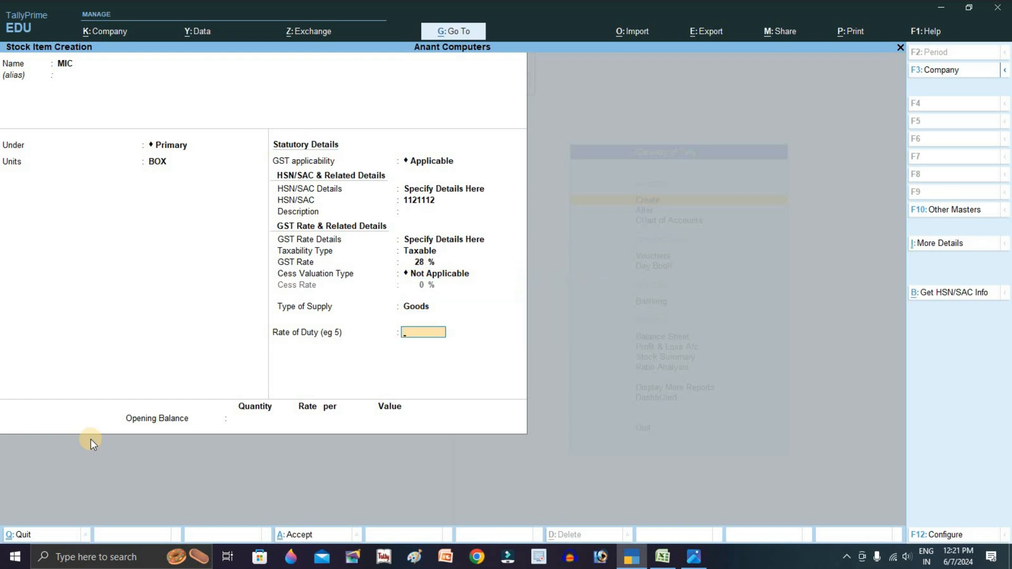
key("Return")
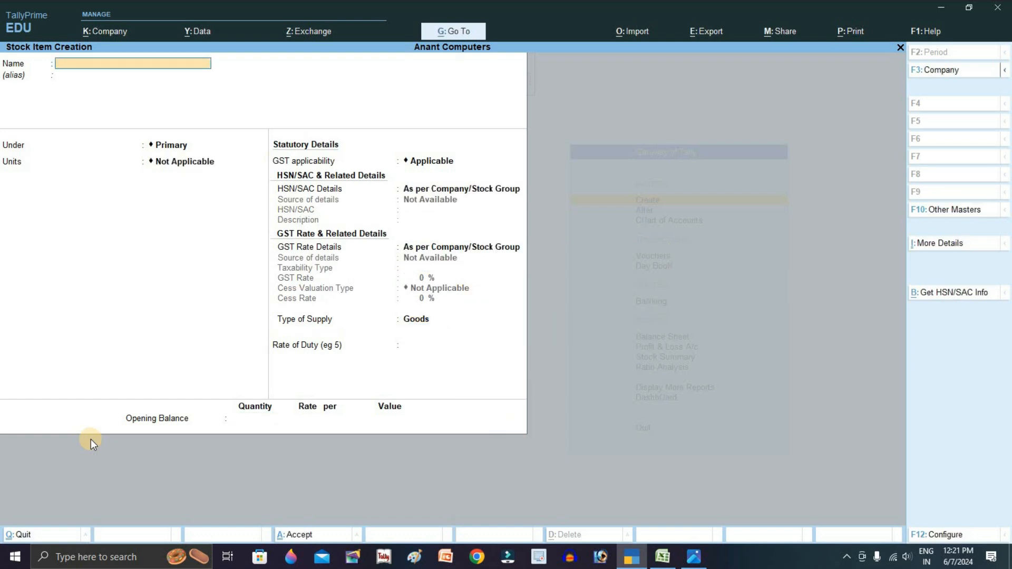
- Leave stock item creation and open a new Purchase voucher
key("Escape")
key("Escape")
key("Escape")
key("Escape")
key("Down")
key("Down")
key("Down")
key("Return")
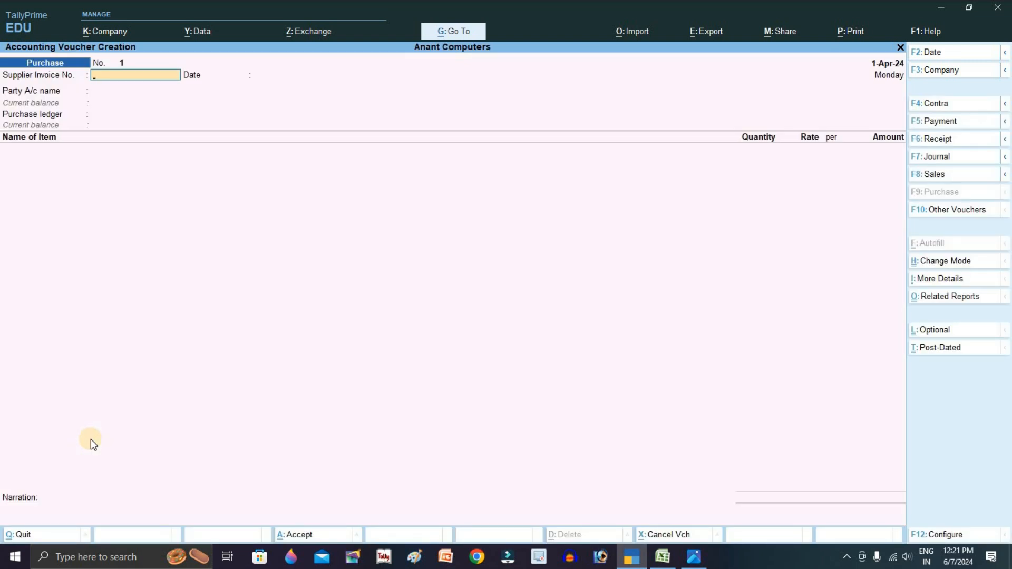
- Enter supplier invoice number 1 in the purchase voucher and keep its date as 1-Apr-24
type("1")
key("Return")
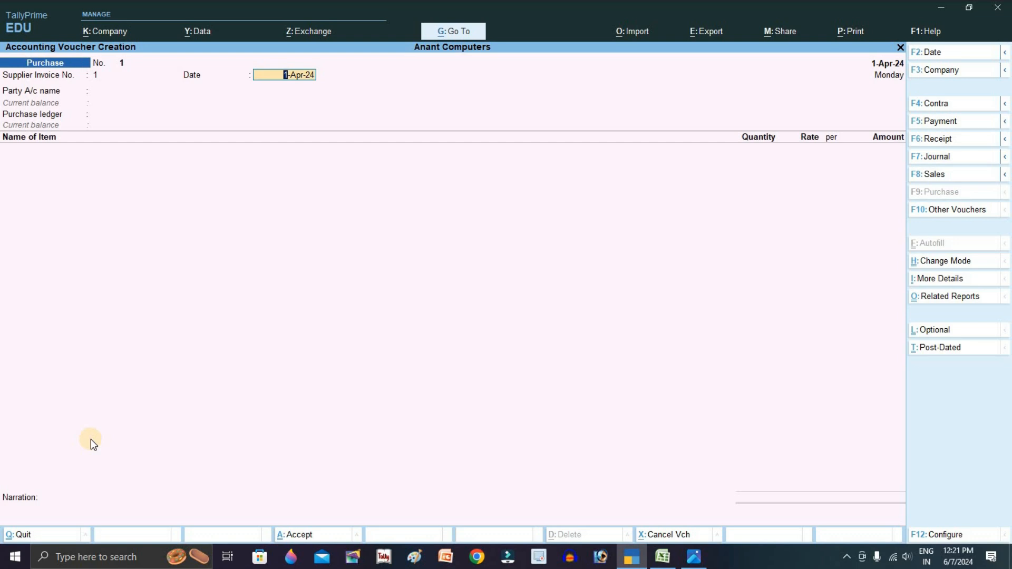
key("Return")
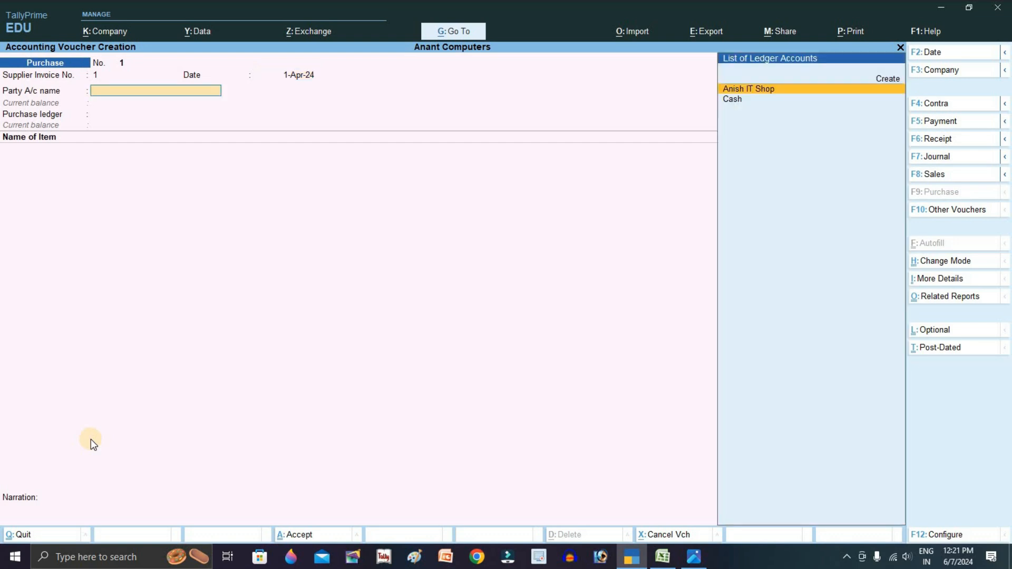
- Choose Anish IT Shop as the party account and accept all of its supplementary details at their defaults
key("Return")
key("Return")
key("Return")
key("Return")
key("Return")
key("Return")
key("Return")
key("Return")
key("Return")
key("Return")
key("Return")
key("Return")
key("Return")
key("Return")
key("Return")
key("Return")
key("Return")
key("Return")
key("Return")
key("Return")
key("Return")
key("Return")
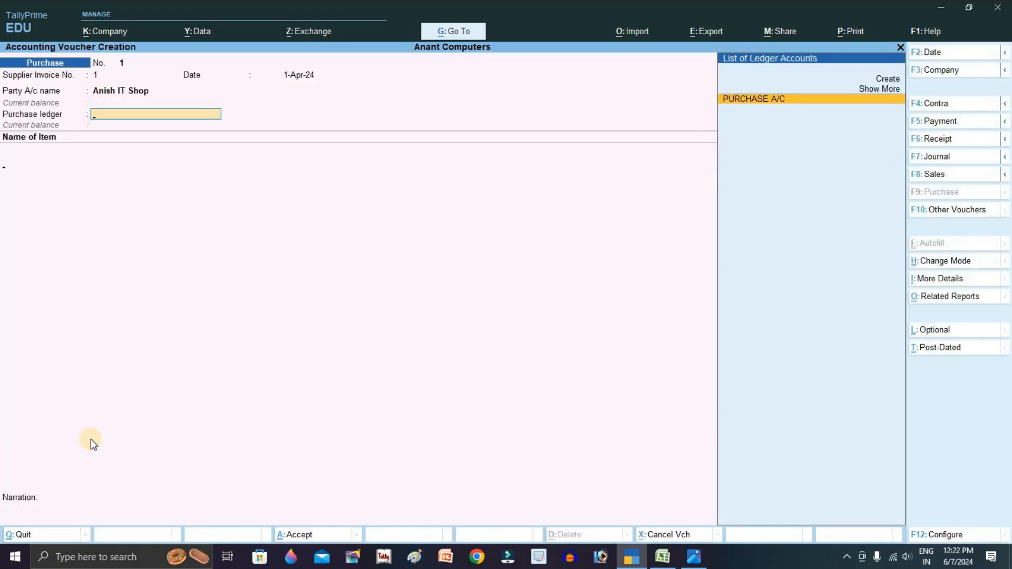
- Set the purchase ledger to PURCHASE A/C and switch to the Excel sheet for the item list
key("Return")
key("alt+Tab")
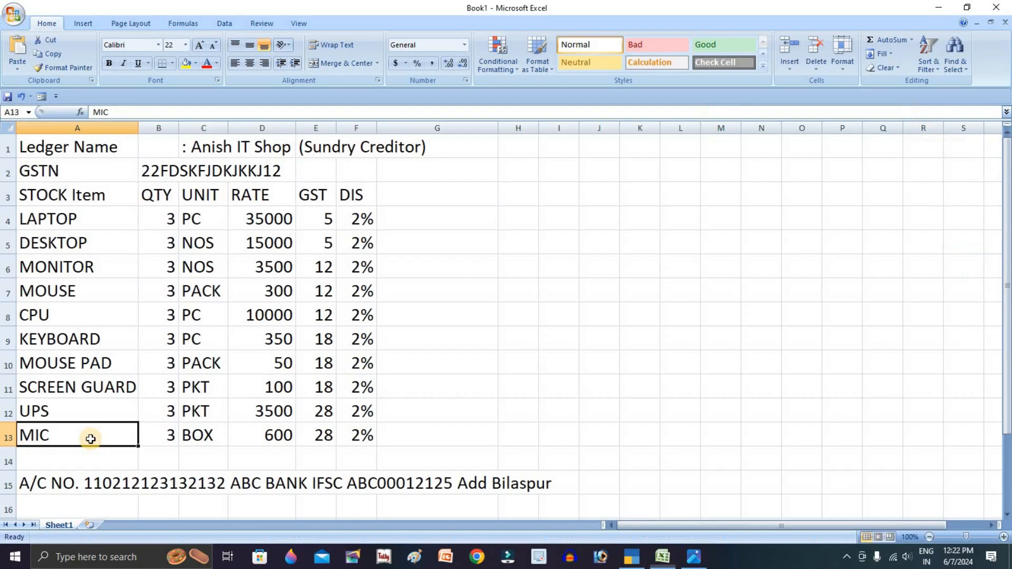
- Return to the TallyPrime purchase voucher and add LAPTOP as the first item, quantity 3 PC at a rate of 35,000
key("alt+Tab")
key("Down")
key("Down")
key("Down")
key("Down")
key("Return")
key("alt+Tab")
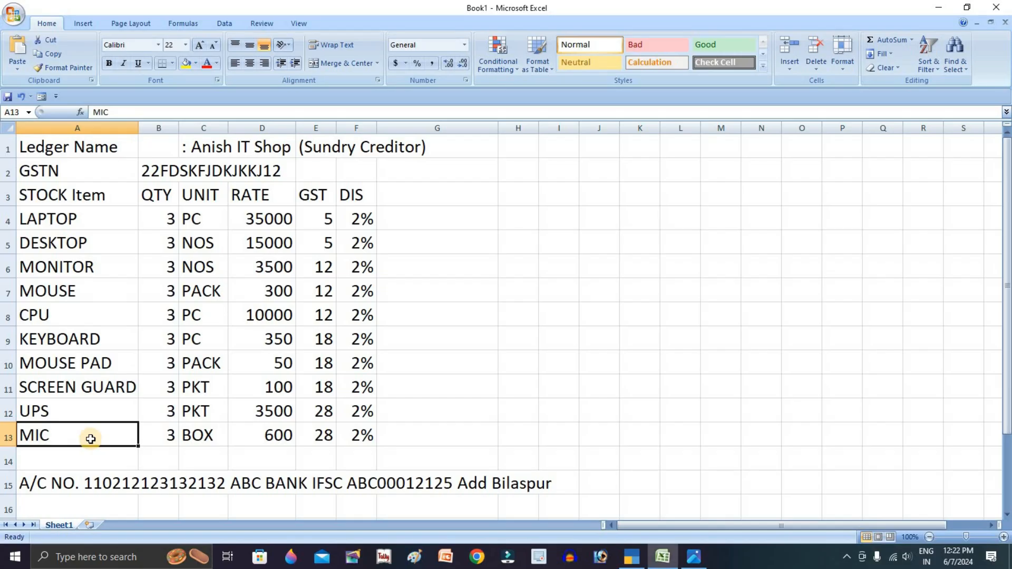
key("alt+Tab")
type("3")
key("Return")
type("35000")
key("Return")
key("Return")
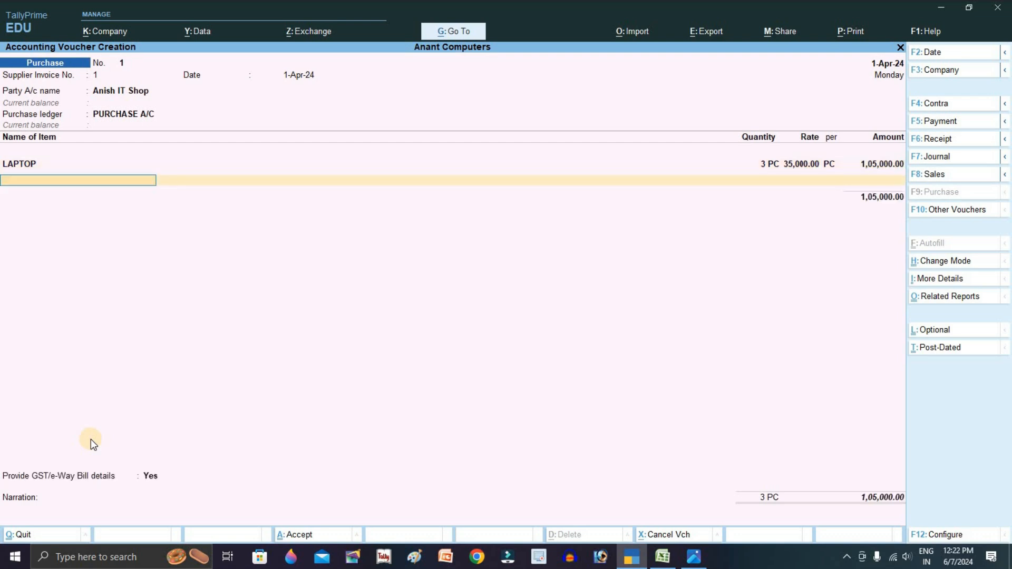
- Check the next item in the Excel list and choose DESKTOP as the voucher's second stock item
key("Down")
key("Down")
key("Down")
key("Down")
key("Down")
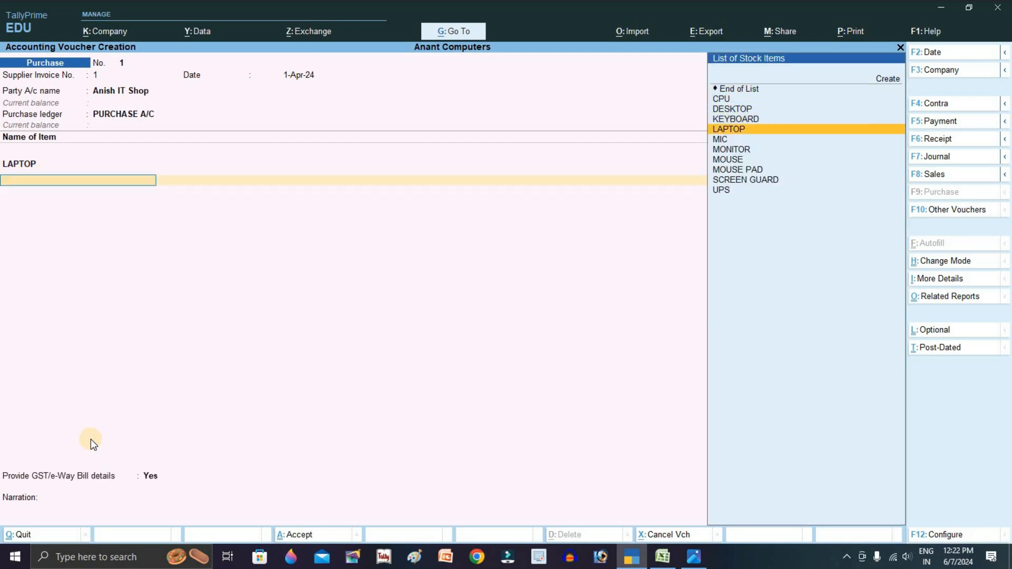
key("Up")
key("Up")
key("alt+Tab")
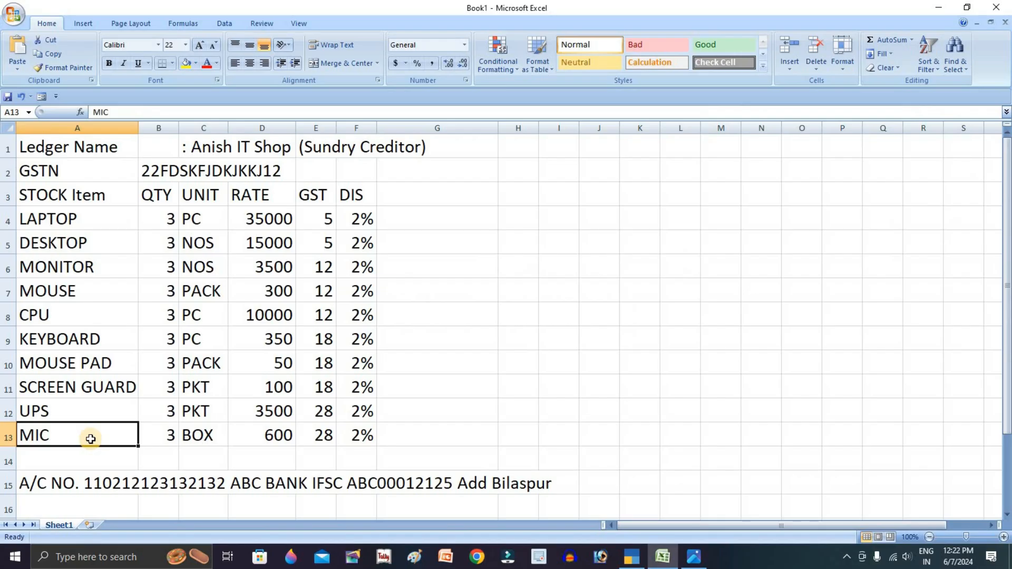
left_click(106, 251)
key("alt+Tab")
key("Down")
key("Up")
key("Up")
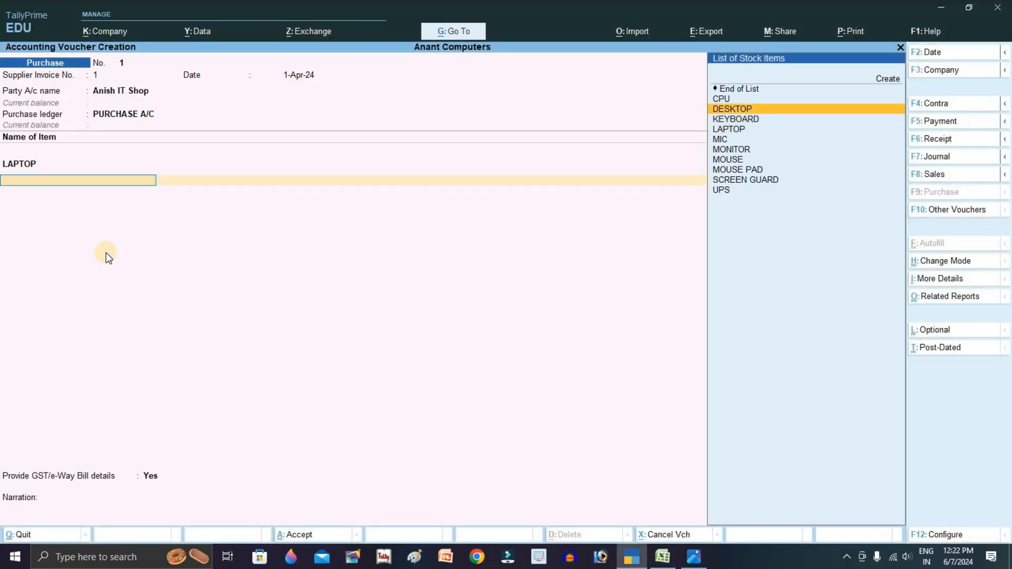
key("Return")
- Set the DESKTOP line to quantity 3 PC at a rate of 15,000
type("3")
key("Return")
type("15000")
key("Return")
key("Return")
key("Return")
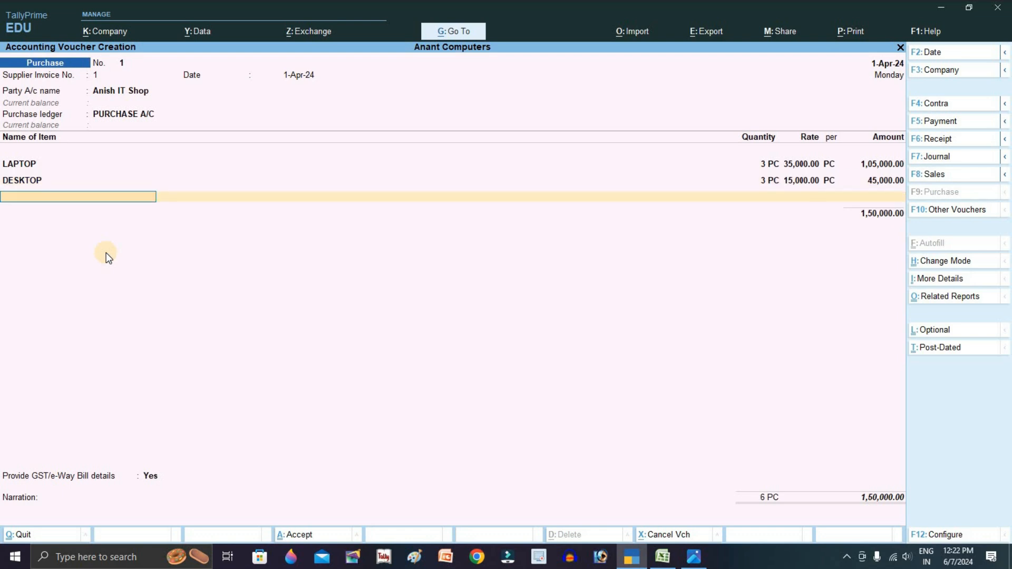
- Add MONITOR from the Excel list to the purchase voucher, quantity 3 NOS at a rate of 3,500
key("alt+Tab")
key("Down")
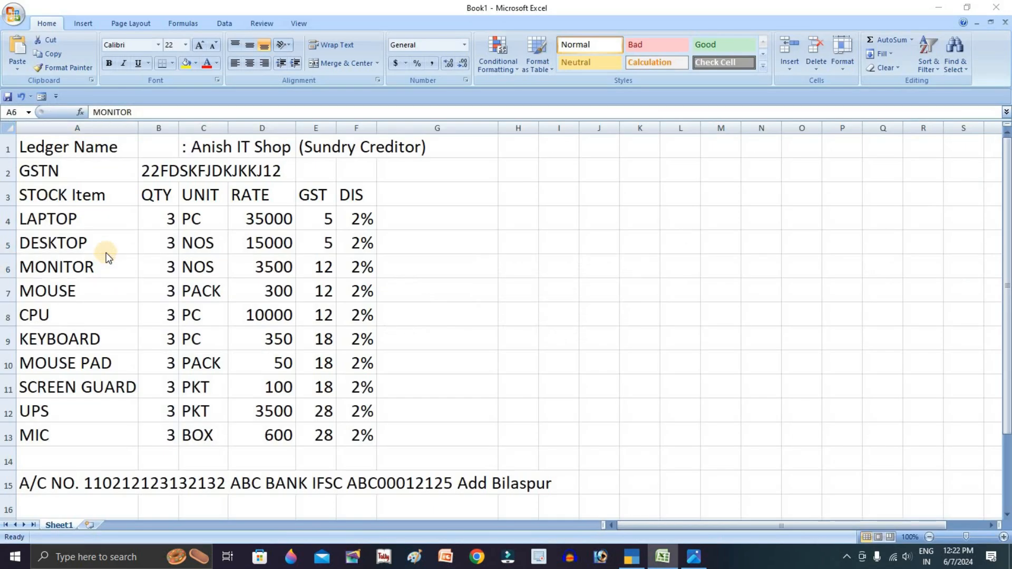
key("alt+Tab")
type("MON")
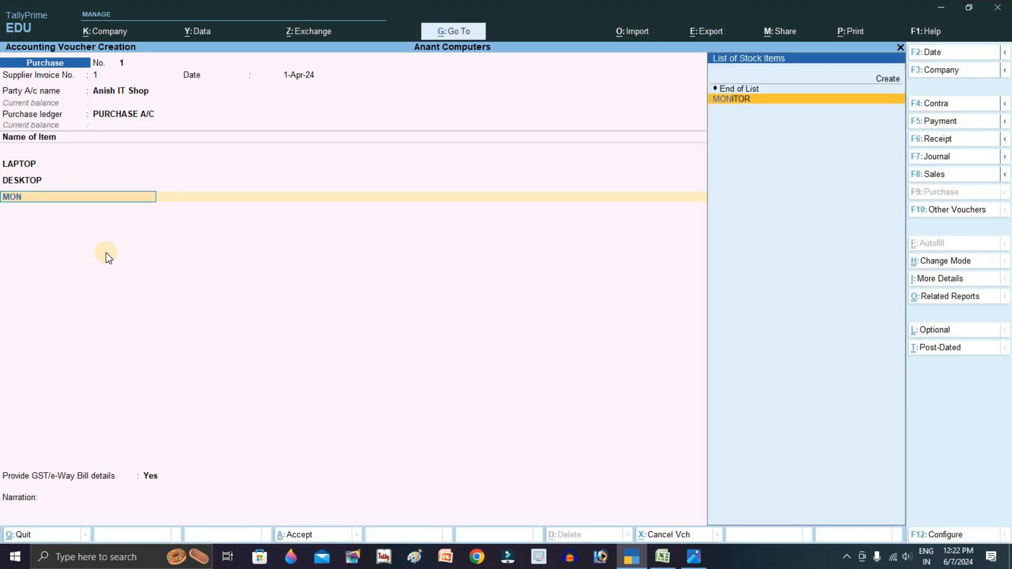
key("Return")
type("3")
key("Return")
key("alt+Tab")
key("alt+Tab")
type("3500")
key("Return")
key("Return")
key("Return")
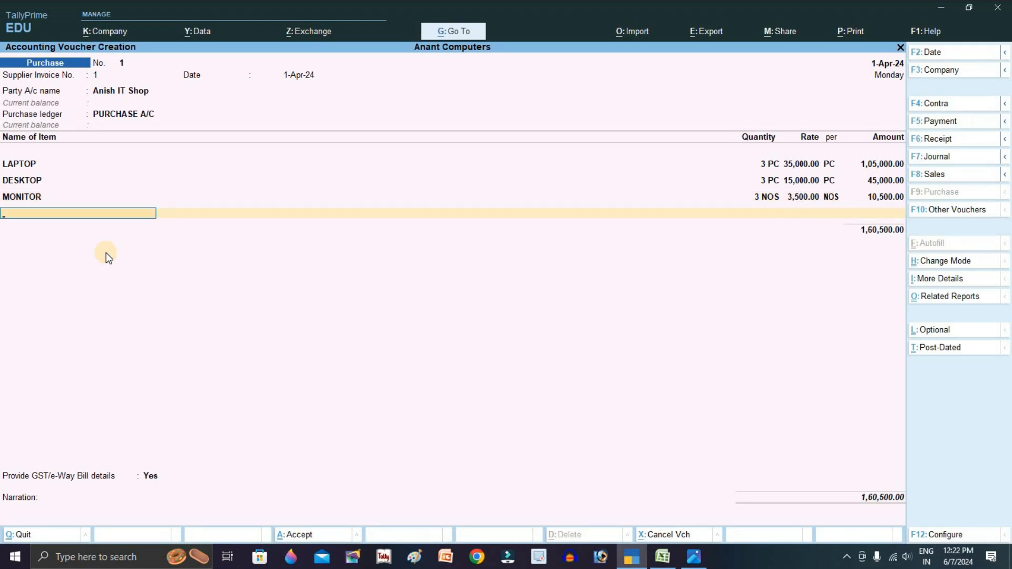
- Add MOUSE from the Excel list to the purchase voucher, quantity 3 PACK at a rate of 300
key("alt+Tab")
key("Down")
key("alt+Tab")
type("MO")
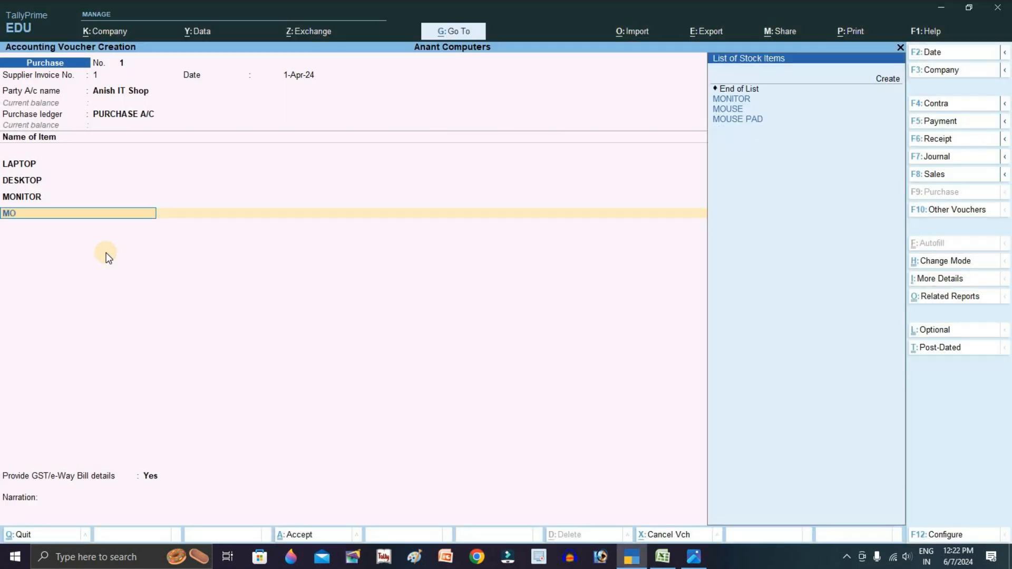
key("Down")
key("Return")
type("3")
key("Return")
key("alt+Tab")
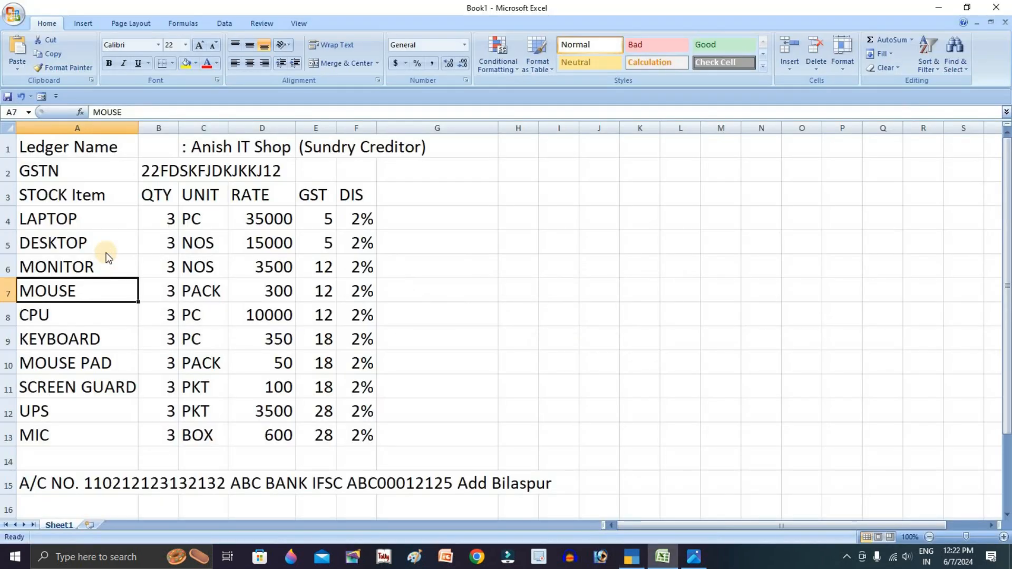
key("alt+Tab")
type("300")
key("Return")
key("Return")
key("Return")
- Add CPU from the Excel list to the purchase voucher, quantity 3 PC at a rate of 10,000
key("alt+Tab")
key("Down")
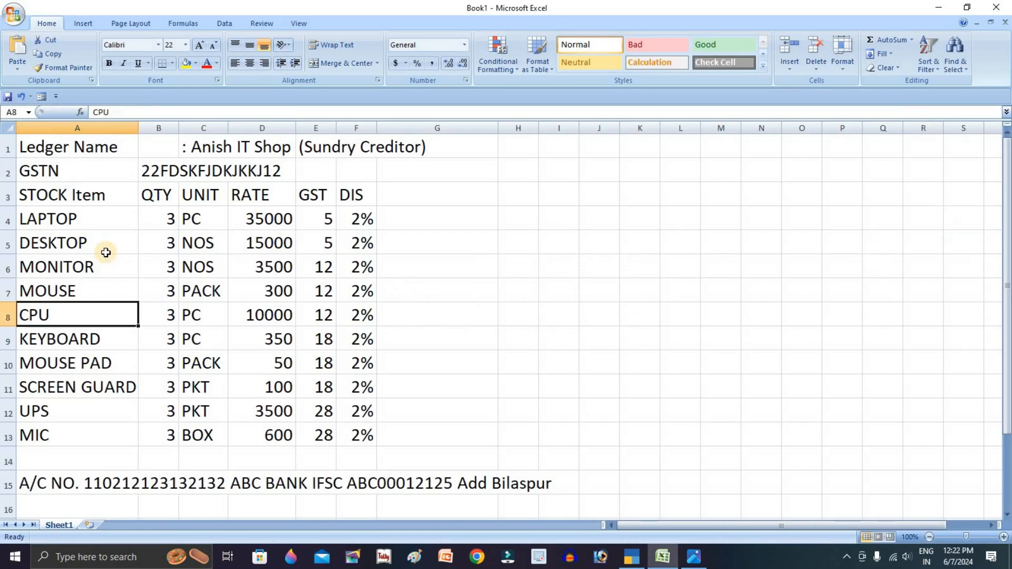
key("alt+Tab")
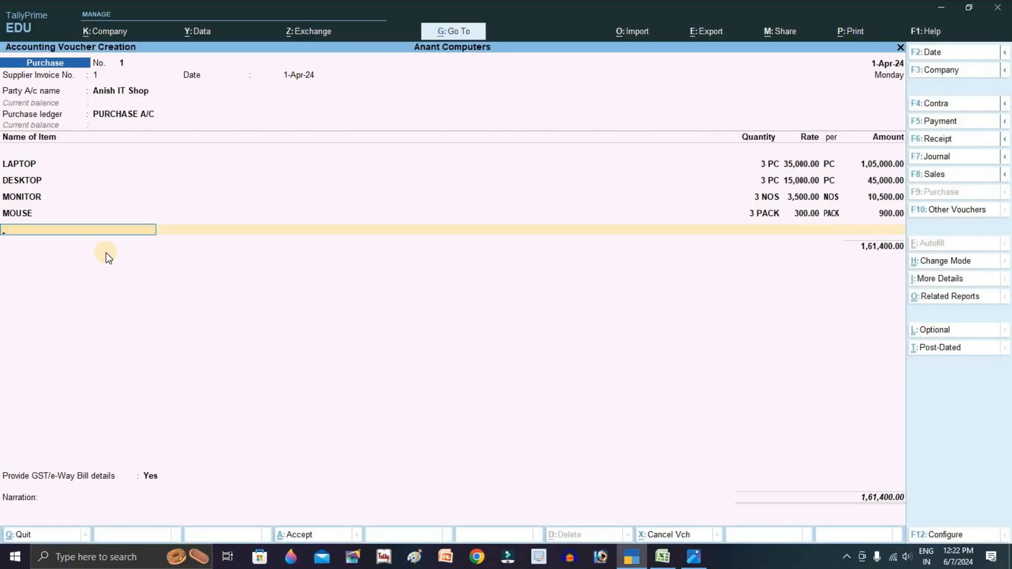
type("C")
key("Return")
type("3")
key("Return")
type("10000")
key("Return")
key("Return")
key("Return")
- Add KEYBOARD from the Excel list to the purchase voucher, quantity 3 PC at a rate of 350
key("alt+Tab")
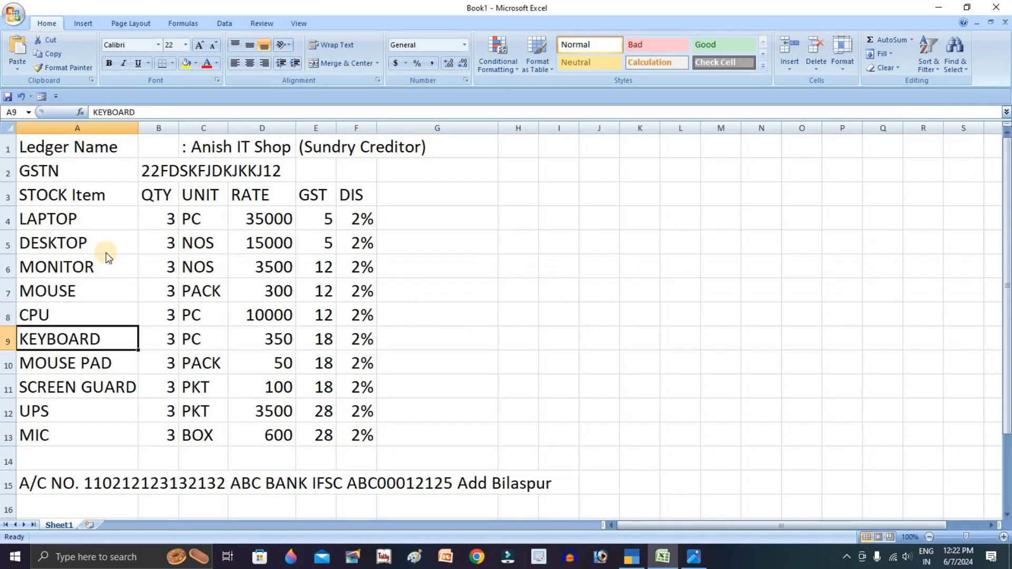
key("alt+Tab")
type("KE")
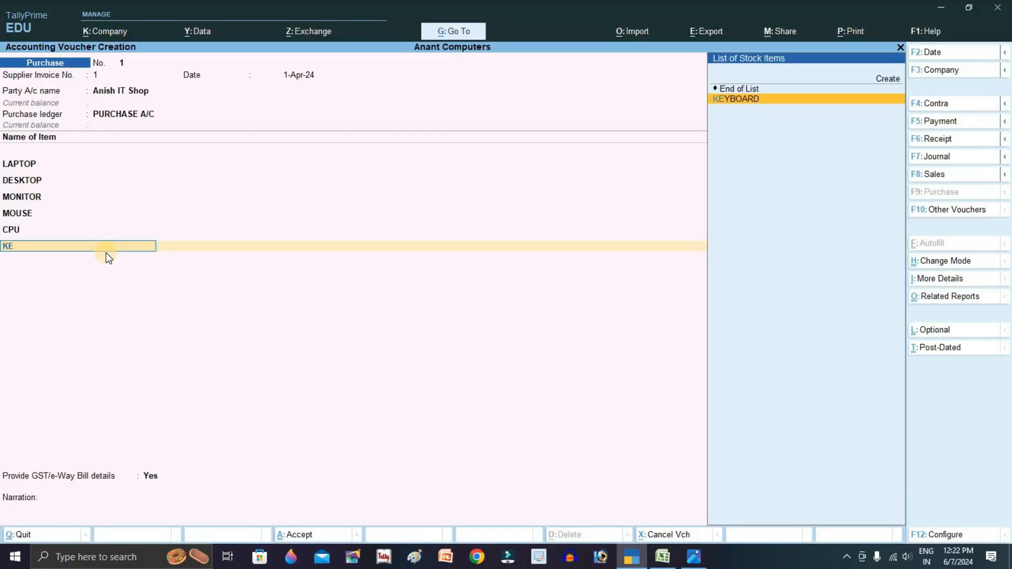
key("Return")
type("3")
key("Return")
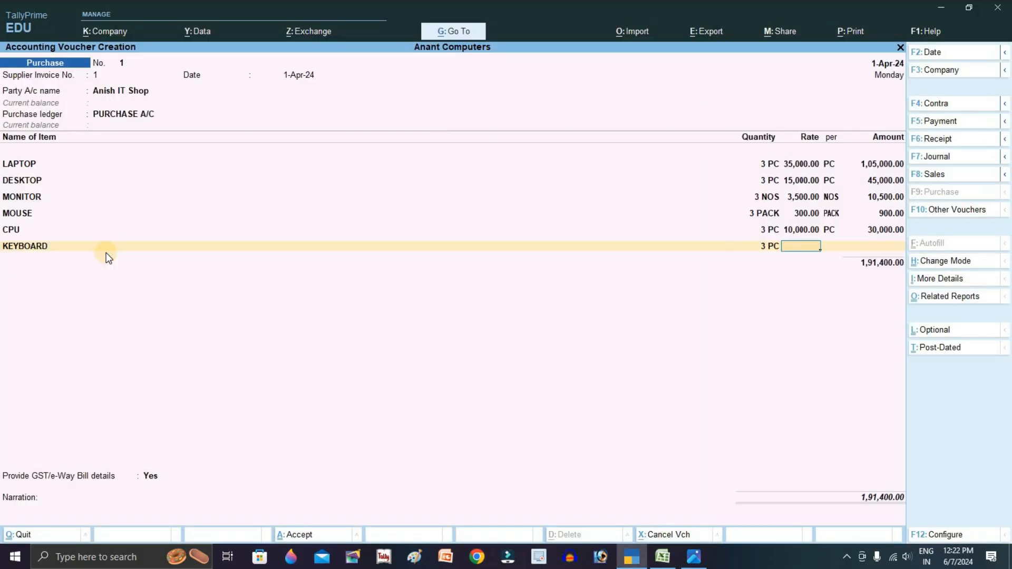
type("300")
key("alt+Tab")
key("Return")
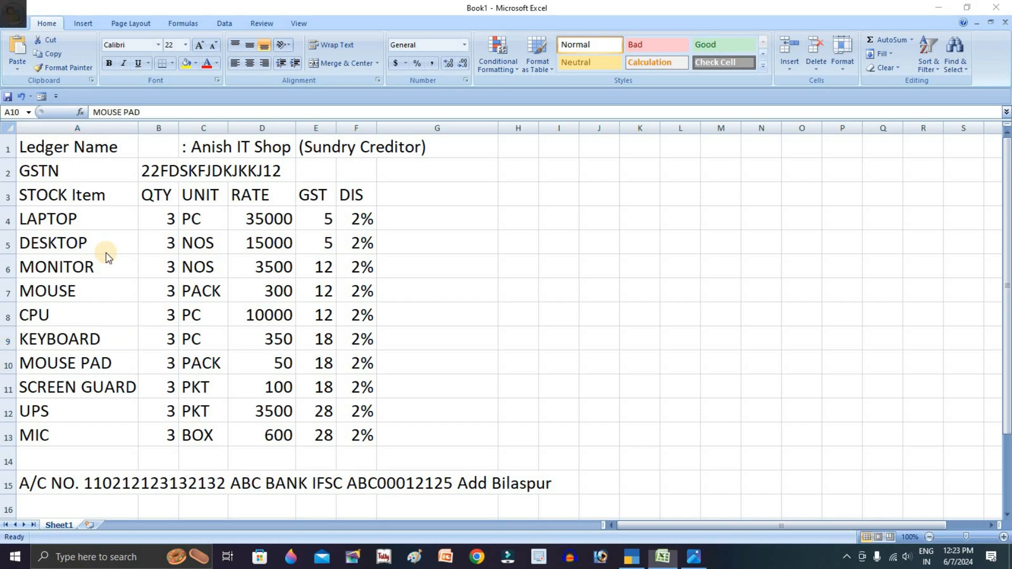
key("alt+Tab")
key("Return")
key("Return")
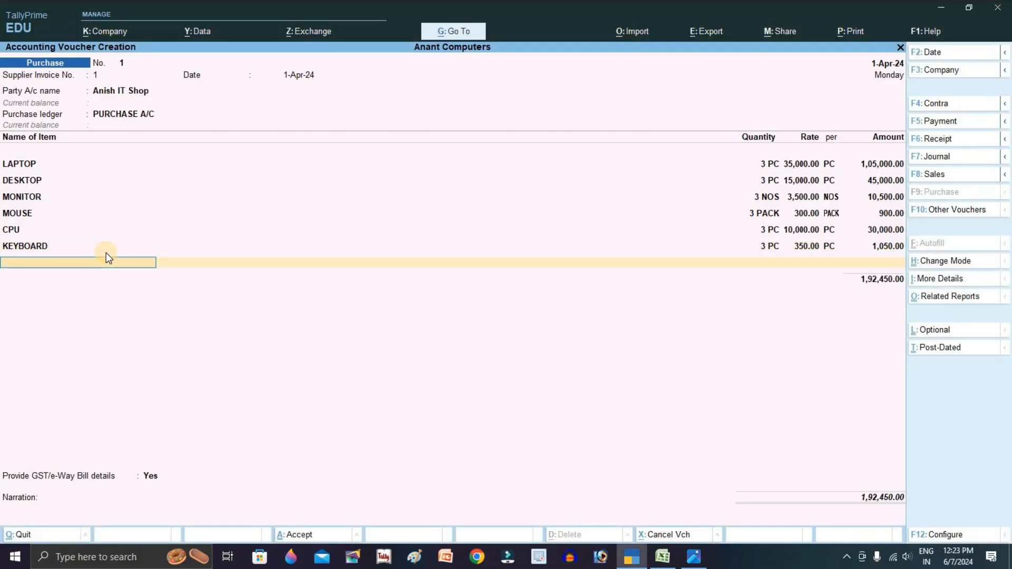
- Add MOUSE PAD to the purchase voucher, quantity 3 PACK at a rate of 50
type("MO")
key("Down")
key("Down")
key("Return")
type("3")
key("Return")
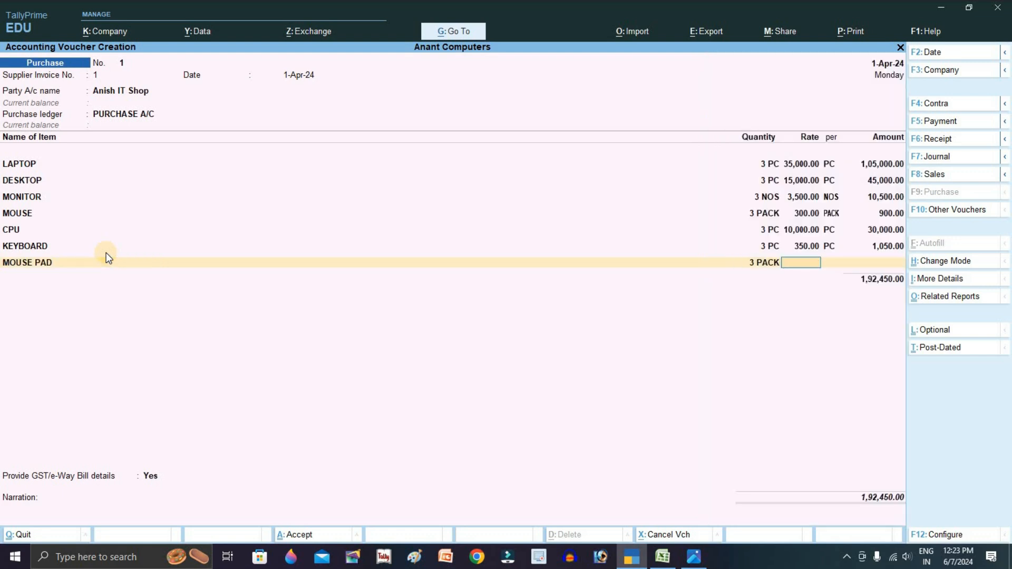
type("50")
key("Return")
key("Return")
key("Return")
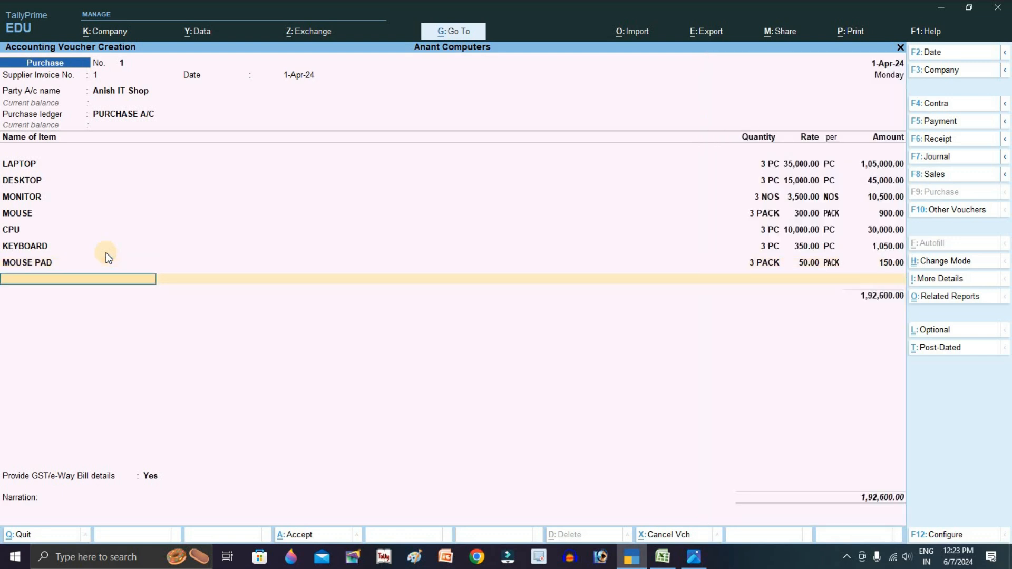
- Add SCREEN GUARD from the Excel list to the purchase voucher, quantity 3 PKT at a rate of 100
key("alt+Tab")
key("Down")
key("alt+Tab")
type("SCR")
key("Return")
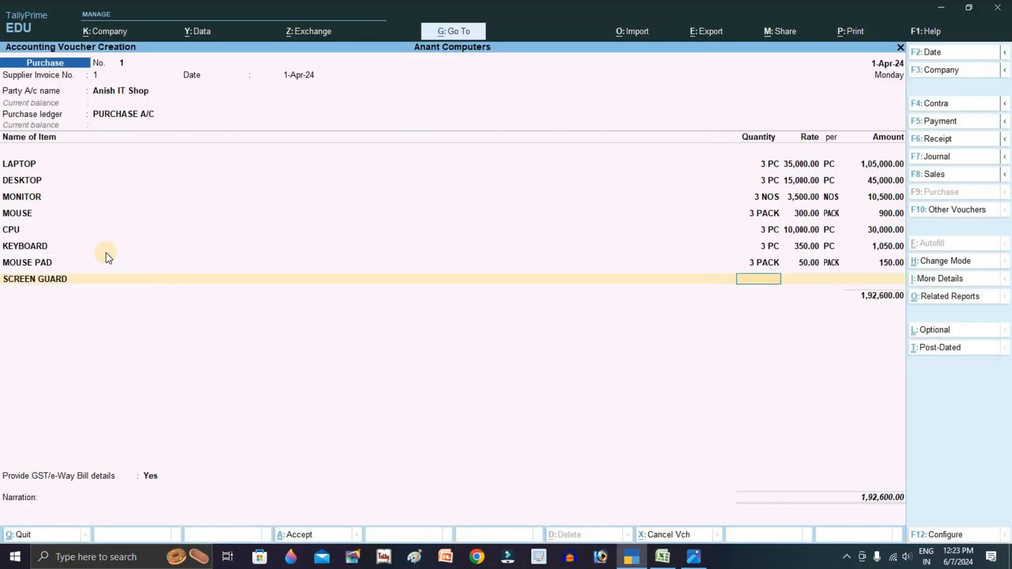
type("3")
key("Return")
key("alt+Tab")
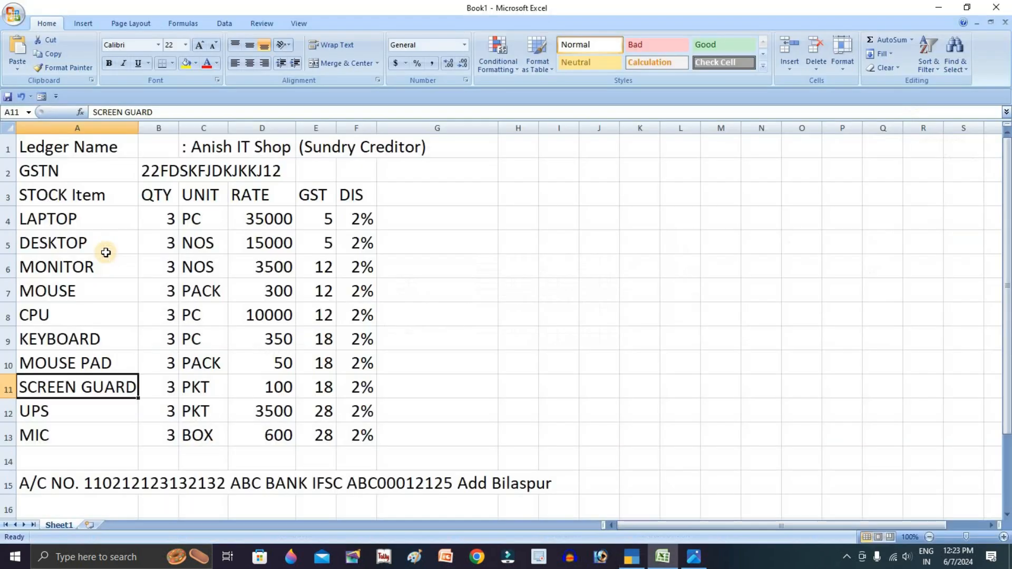
key("alt+Tab")
type("100")
key("Return")
- Add UPS from the Excel list to the purchase voucher, quantity 3 PKT at a rate of 3,500
key("alt+Tab")
key("Down")
key("alt+Tab")
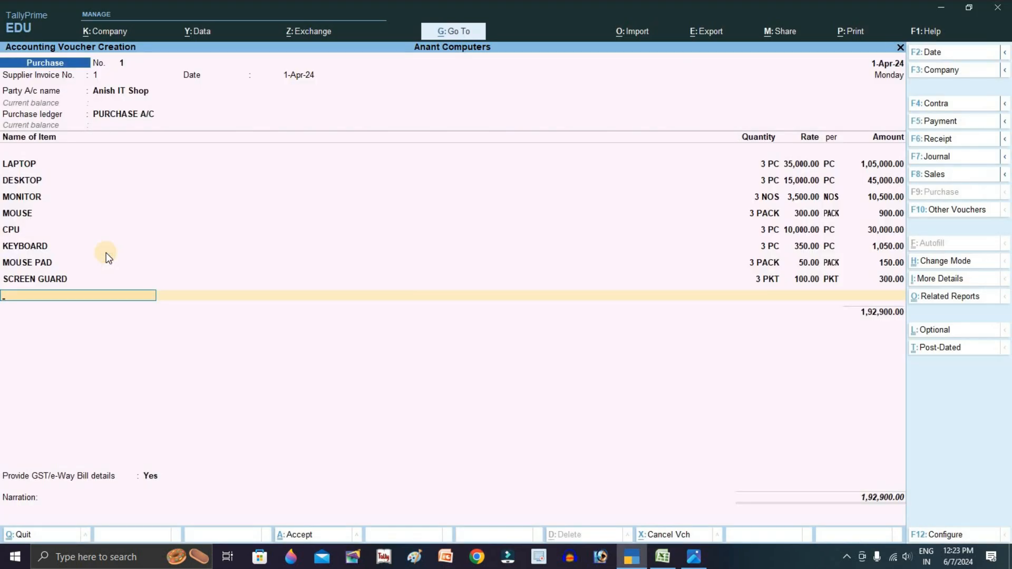
type("UPS")
key("Return")
type("3")
key("Return")
type("3500")
key("Return")
key("alt+Tab")
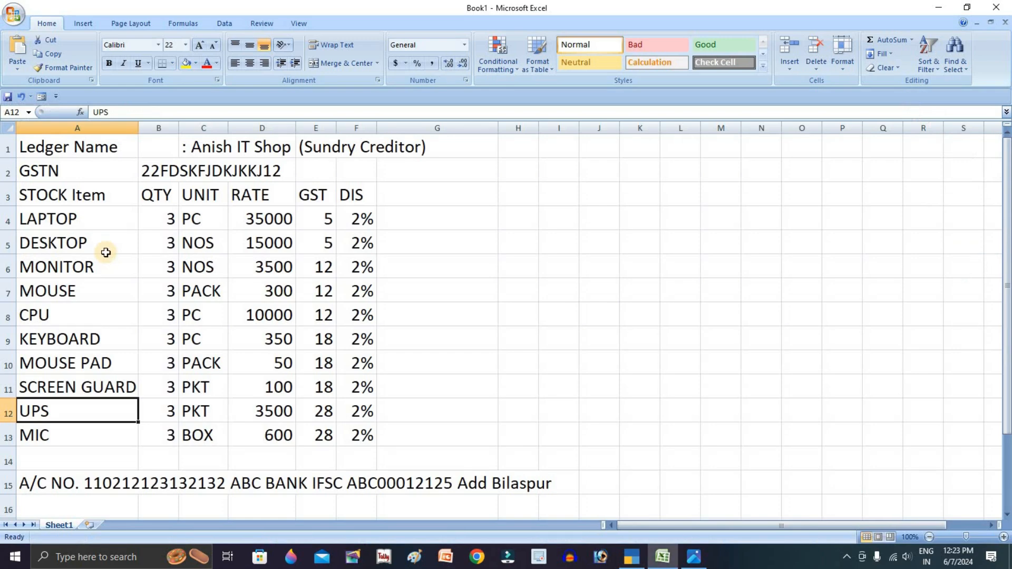
key("alt+Tab")
key("Return")
key("Return")
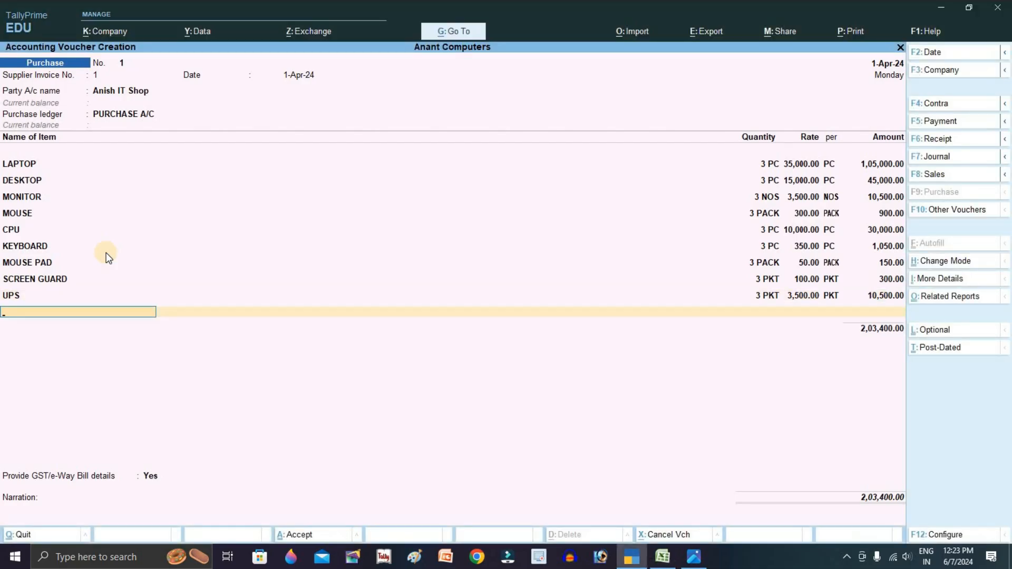
- Add MIC as the last stock item, quantity 3 BOX at a rate of 600, checking the rate in the Excel sheet
type("M")
key("Down")
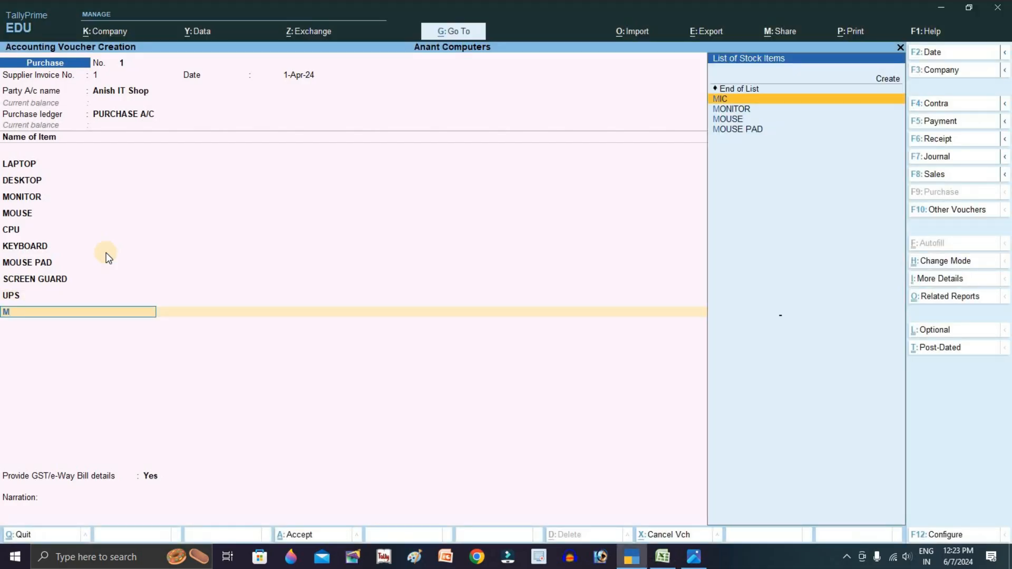
key("Return")
type("3")
key("alt+Tab")
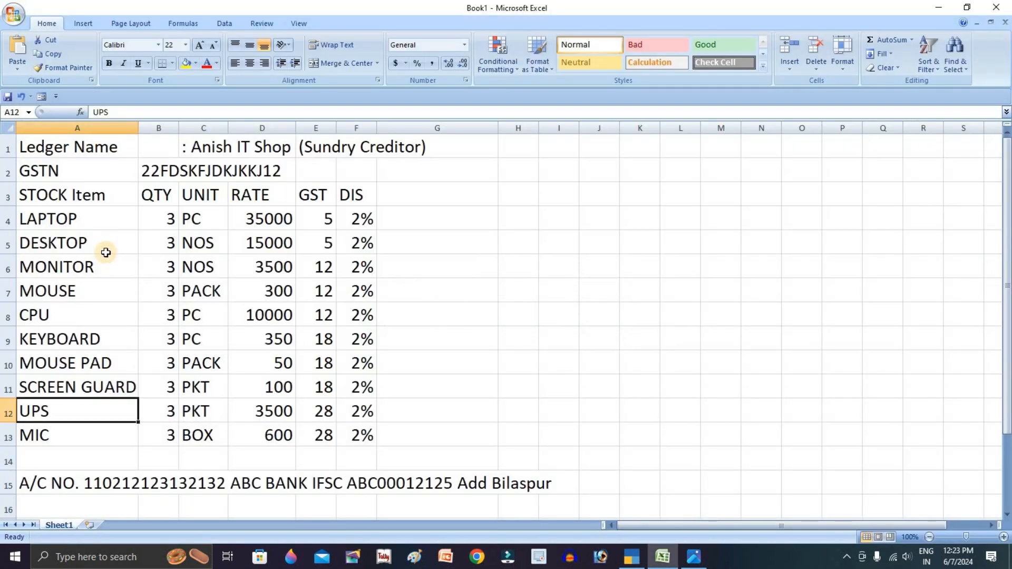
key("alt+Tab")
type("600")
key("Return")
key("Return")
key("Return")
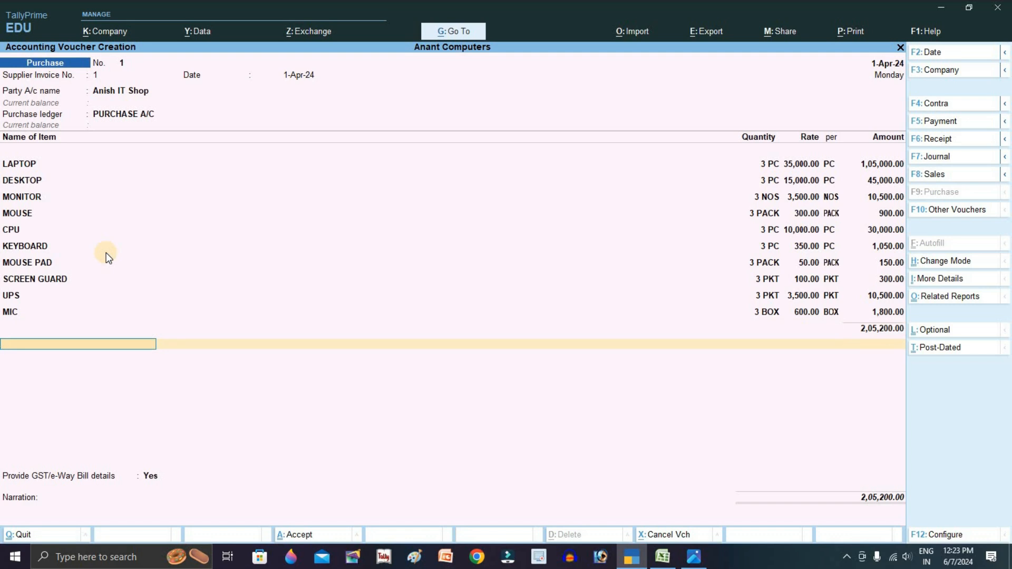
- Return to the purchase ledger field and enable the Discount column in invoices in the company features
left_click(133, 114)
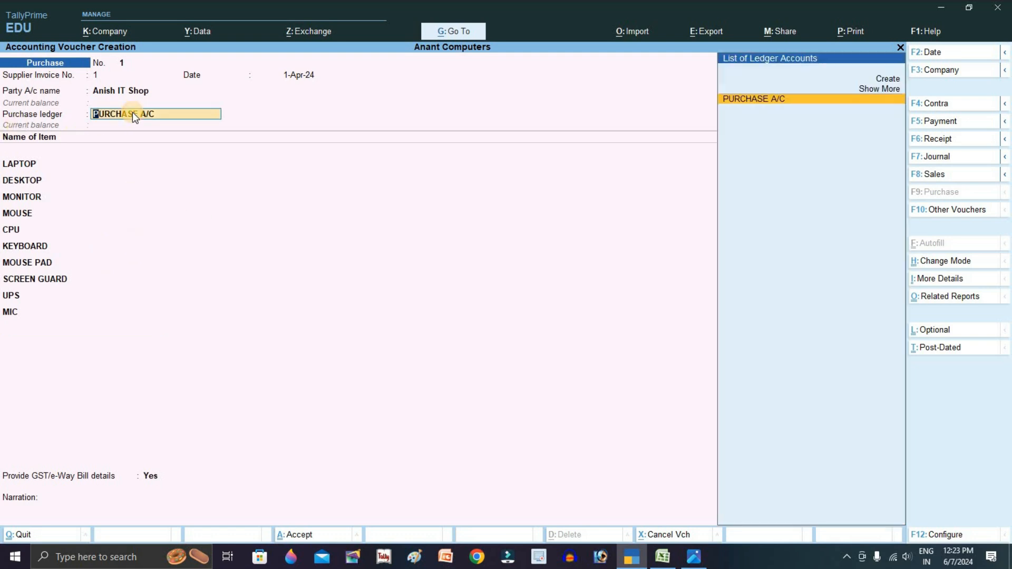
key("F11")
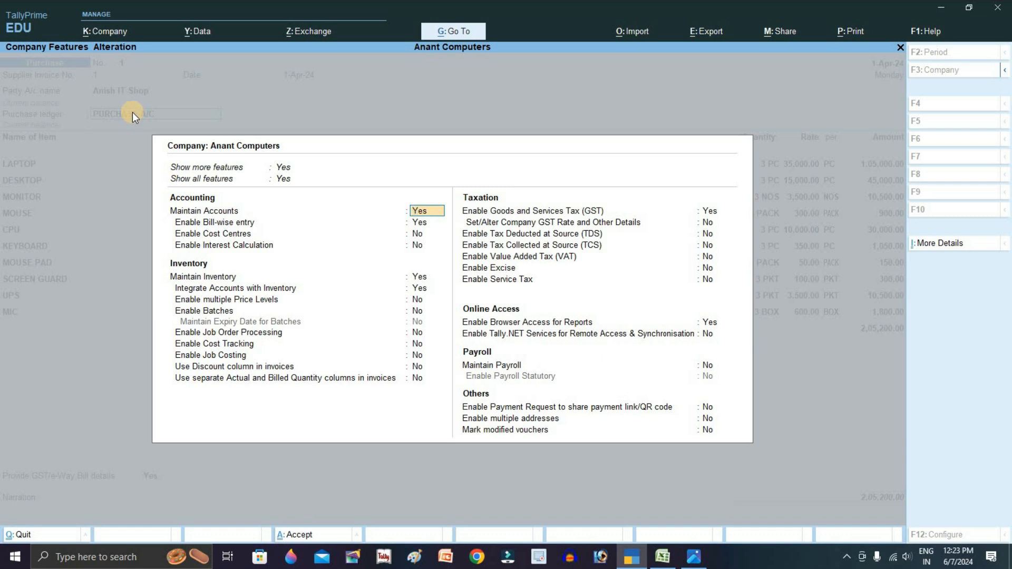
key("Down")
key("Down")
key("Down")
key("Down")
key("Down")
key("Down")
key("Down")
key("Down")
key("Down")
key("Down")
key("Down")
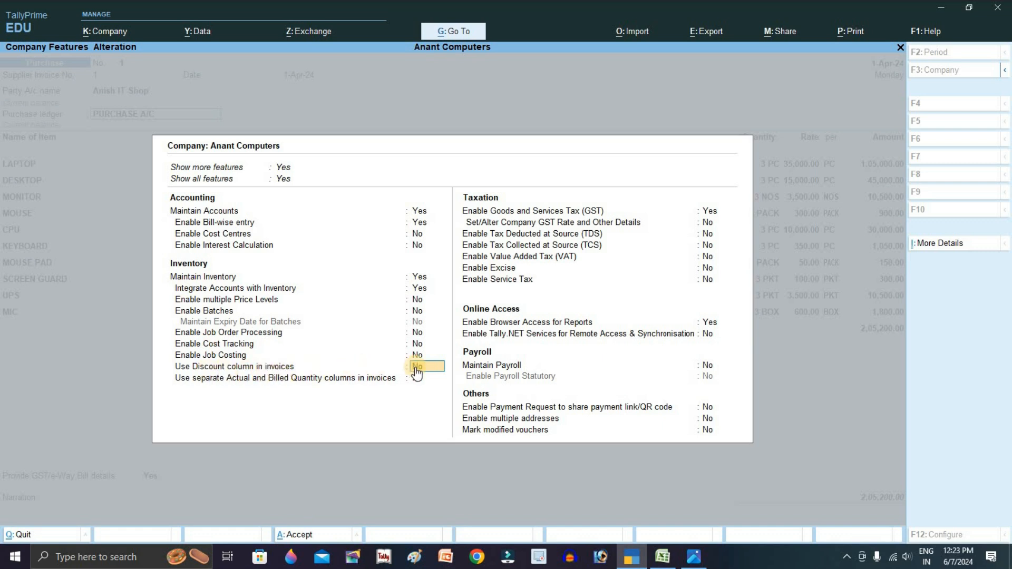
key("y")
key("ctrl+a")
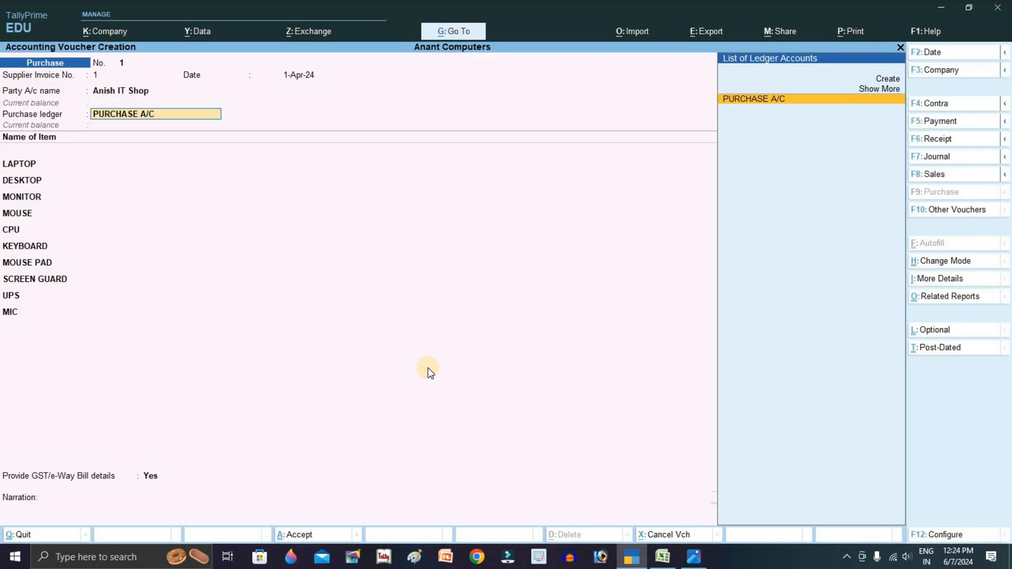
- Enter the 2% discount from the DIS column of the Excel list on each of the ten item lines
key("Return")
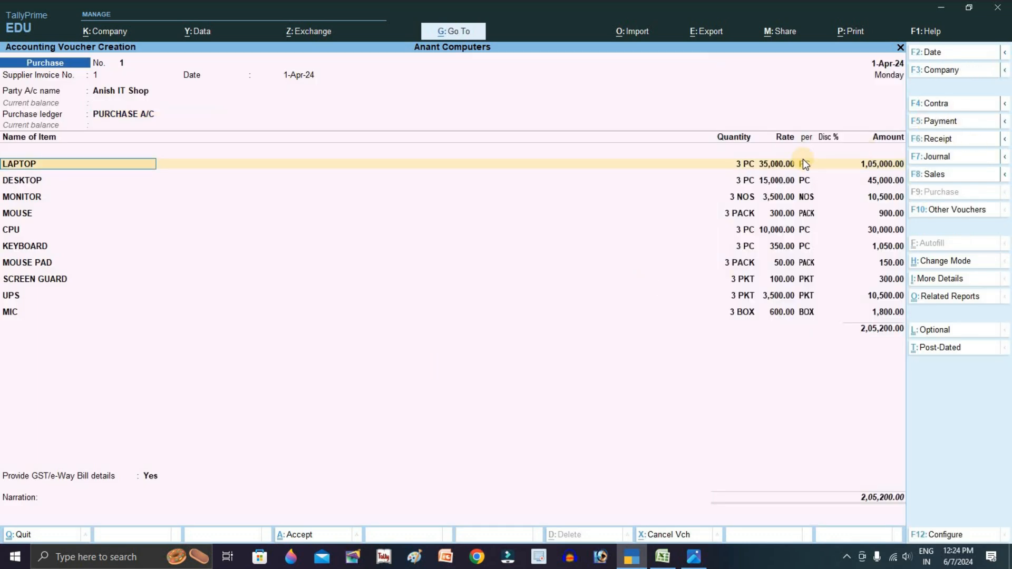
key("Return")
key("Return")
key("Return")
key("Return")
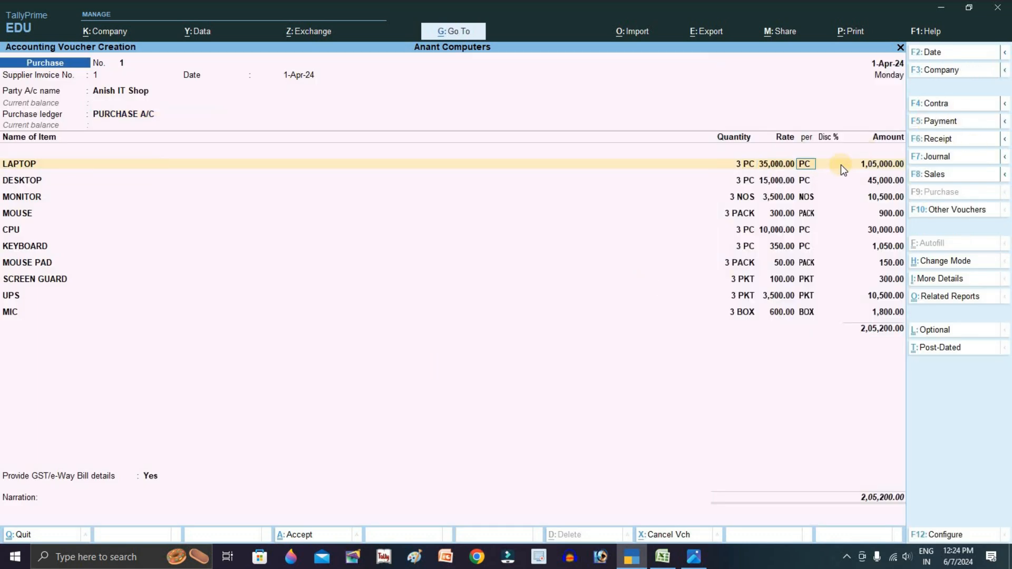
key("alt+Tab")
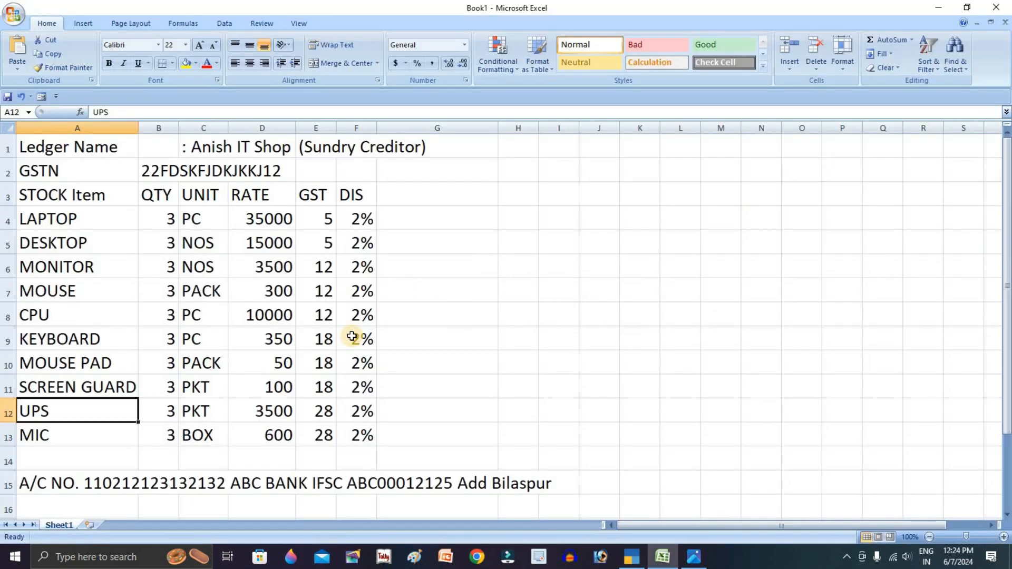
left_click_drag(358, 217, 373, 427)
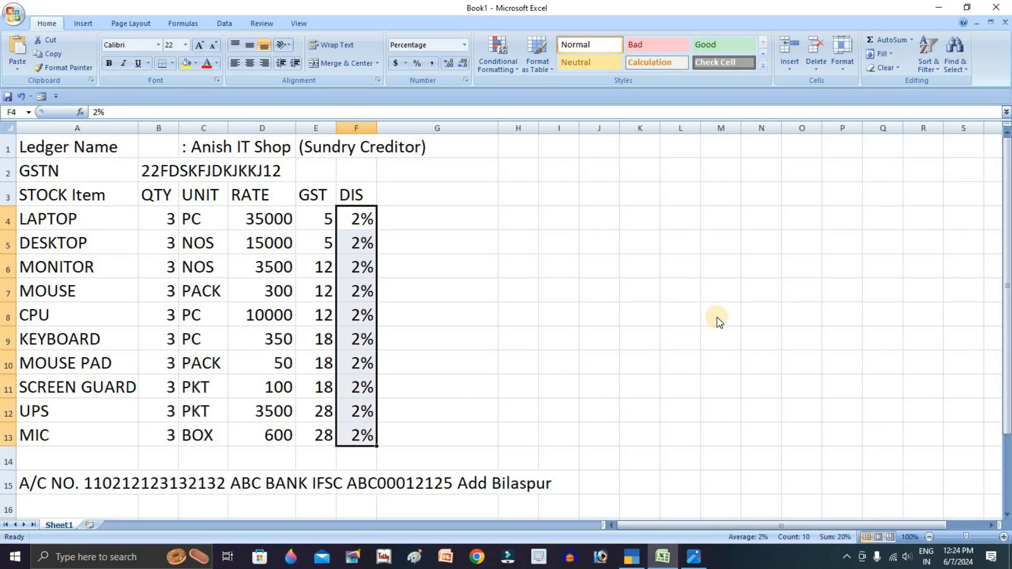
key("alt+Tab")
type("2")
key("Down")
type("2")
key("Down")
type("2")
key("Down")
type("22")
key("Down")
key("2")
key("Down")
key("2")
key("Down")
key("2")
key("Down")
key("2")
key("Down")
key("2")
key("Down")
key("2")
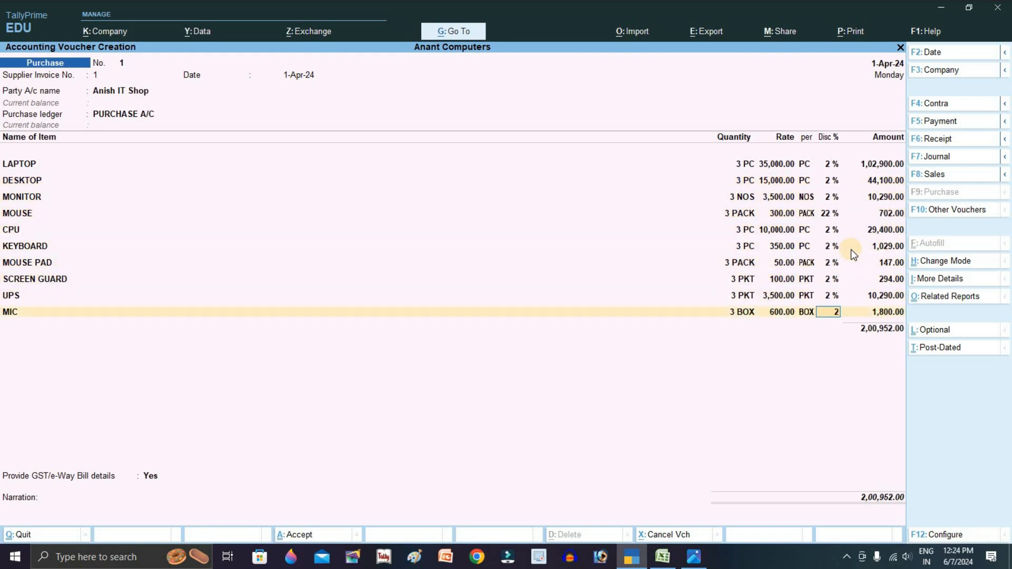
- Correct the discount on the MOUSE line to 2%
key("Up")
key("Up")
key("Up")
key("Up")
key("Up")
key("Up")
key("Down")
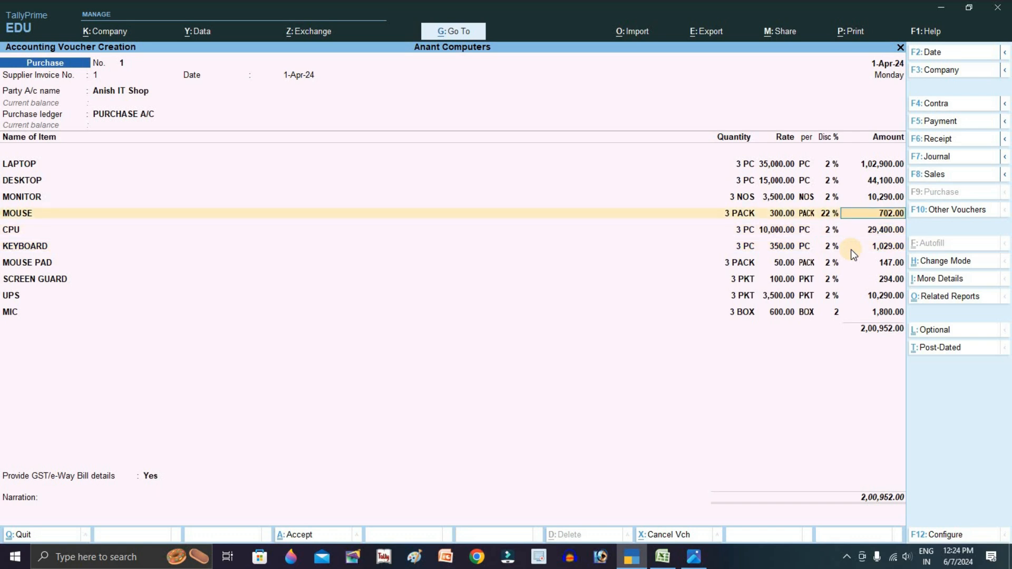
key("Up")
left_click(830, 196)
key("Return")
key("Return")
key("Return")
key("Return")
key("Return")
key("Return")
key("Return")
key("Return")
key("Return")
key("Return")
key("Return")
key("Return")
key("Return")
key("Return")
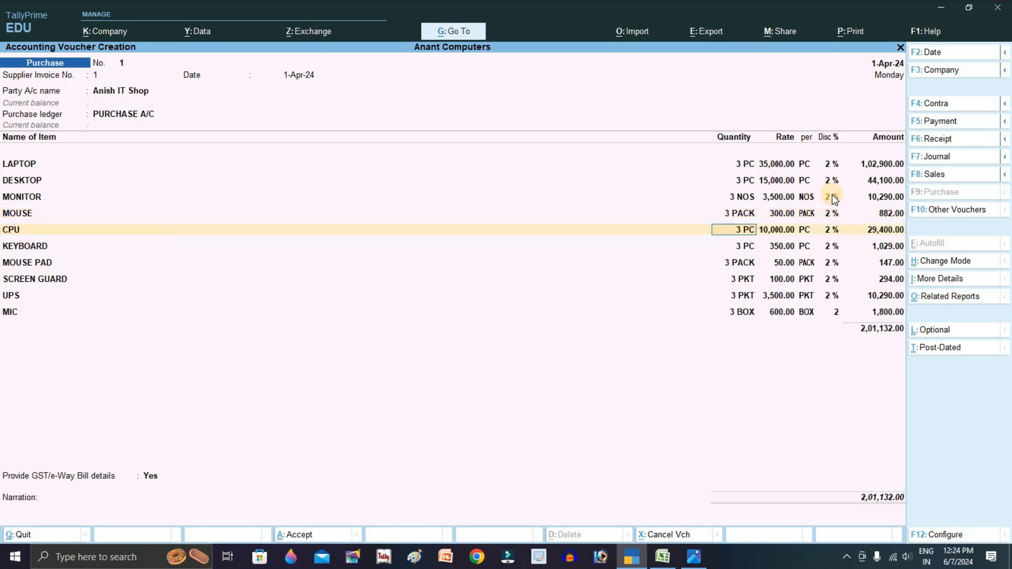
- Accept the remaining item lines from CPU through MIC and end the item list to reach the ledger line
key("Return")
key("Return")
key("Return")
key("Return")
key("Return")
key("Return")
key("Return")
key("Return")
key("Return")
key("Return")
key("Return")
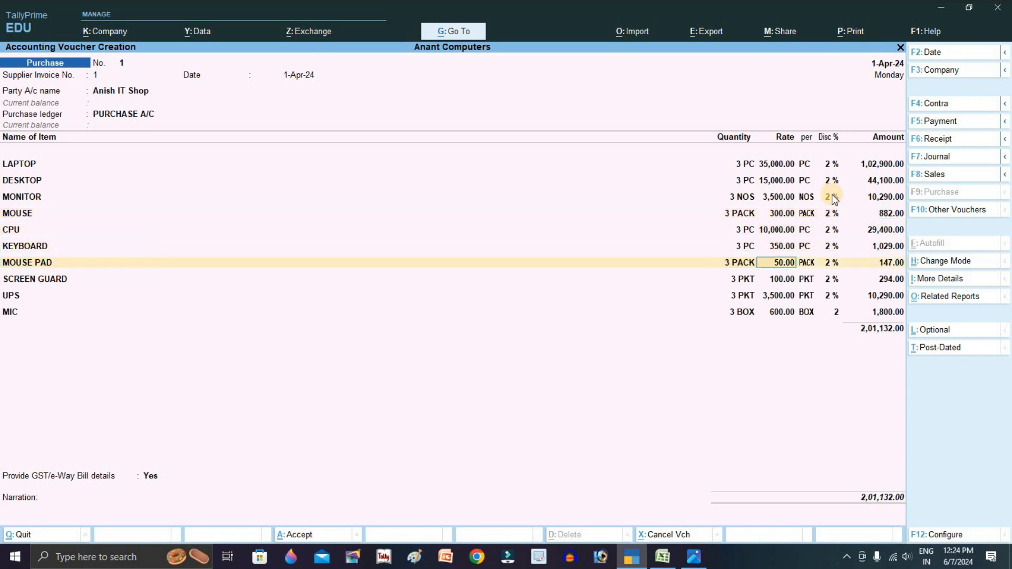
key("Return")
key("Return")
key("Return")
key("Return")
key("Return")
key("Return")
key("Return")
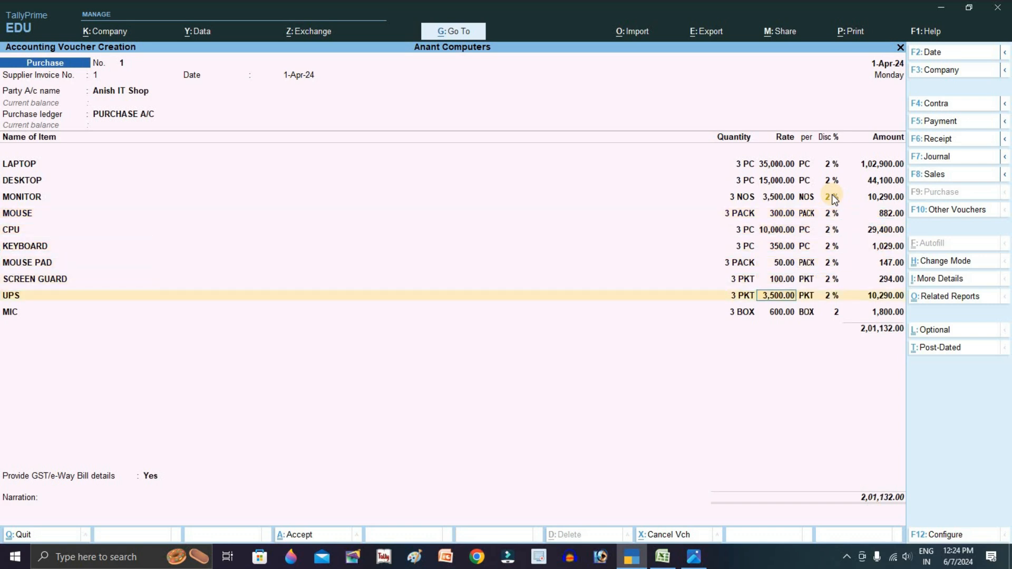
key("Return")
key("Return")
key("Return")
key("Return")
key("Return")
key("Return")
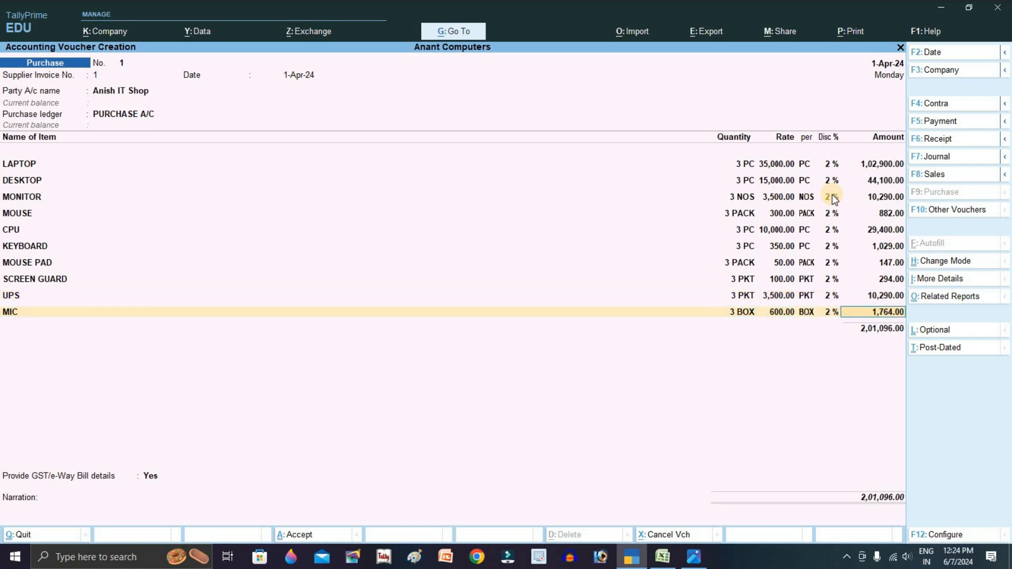
key("Return")
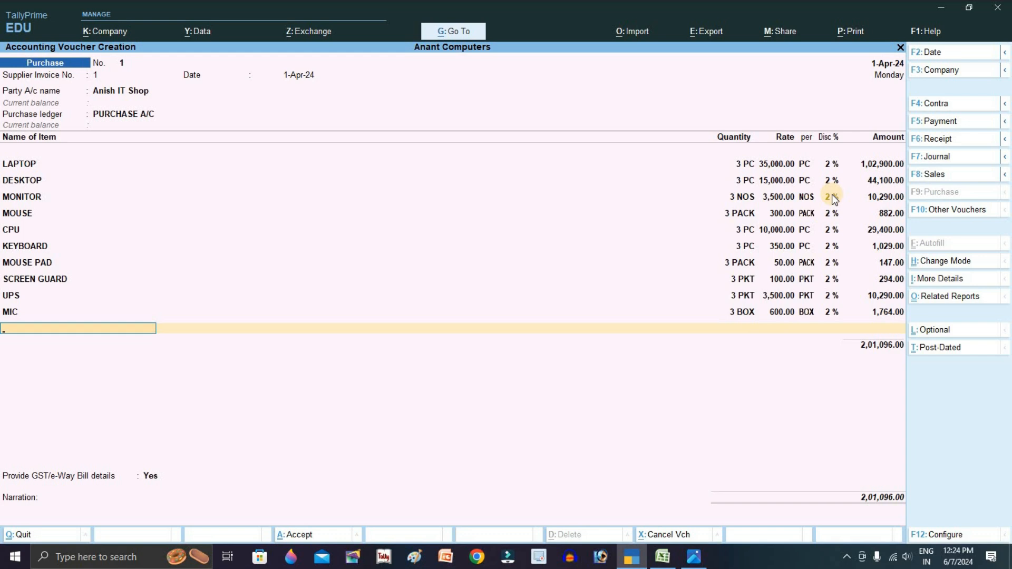
key("Return")
key("Return")
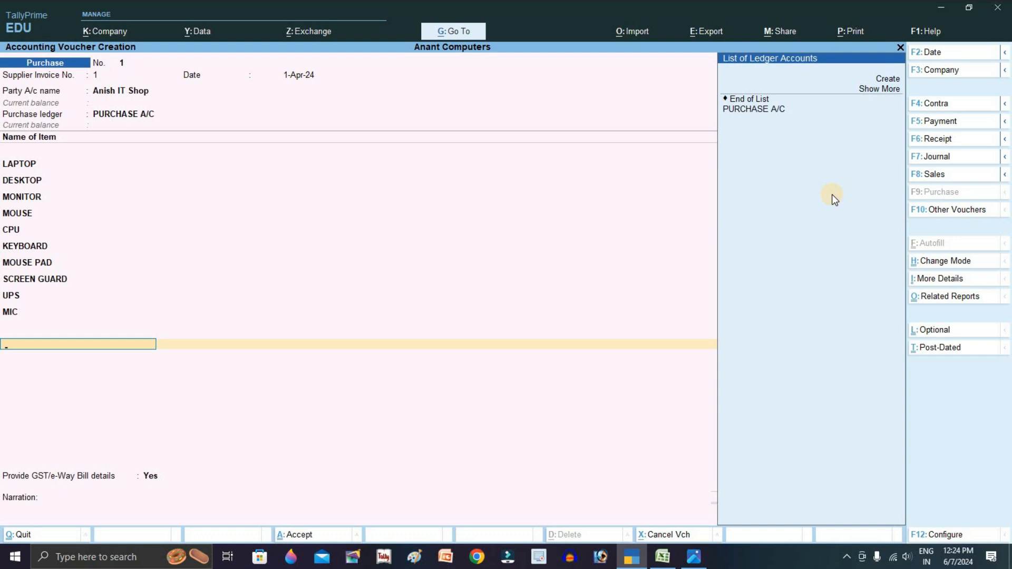
- Start a new ledger named CGST from the voucher's ledger line and place it under Duties & Taxes
key("Up")
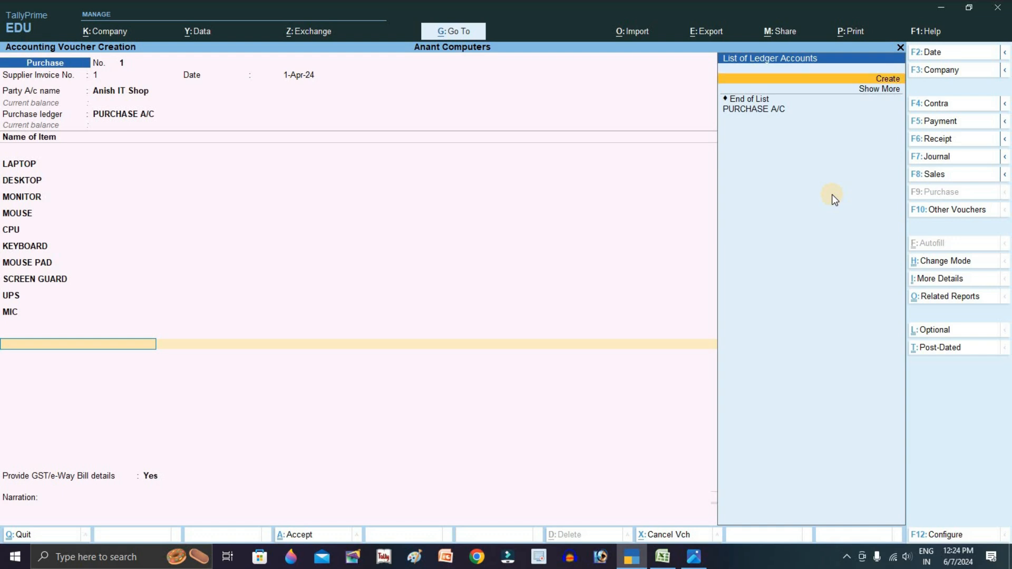
key("Return")
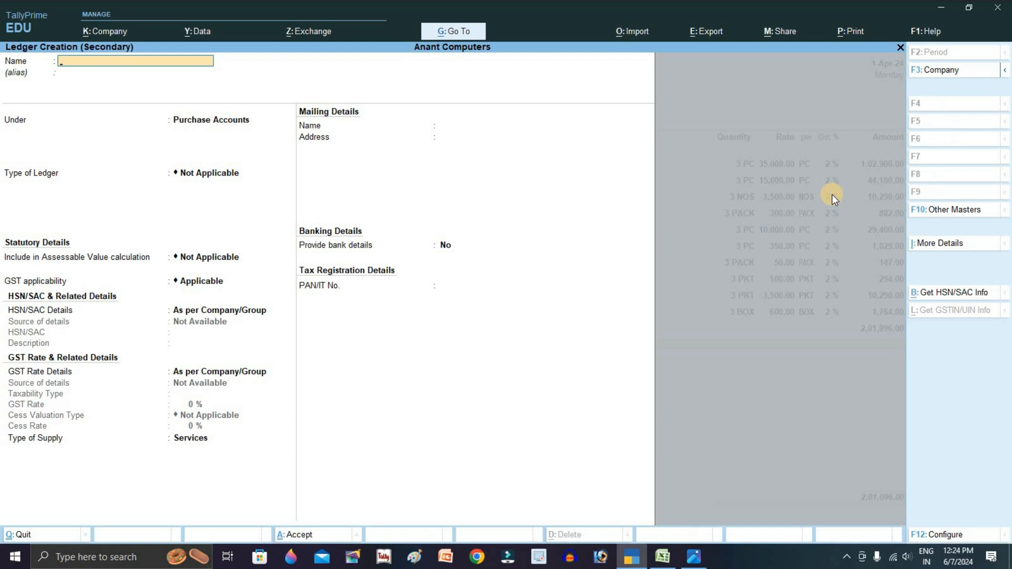
type("G")
key("BackSpace")
type("CGST")
key("Return")
type("DU")
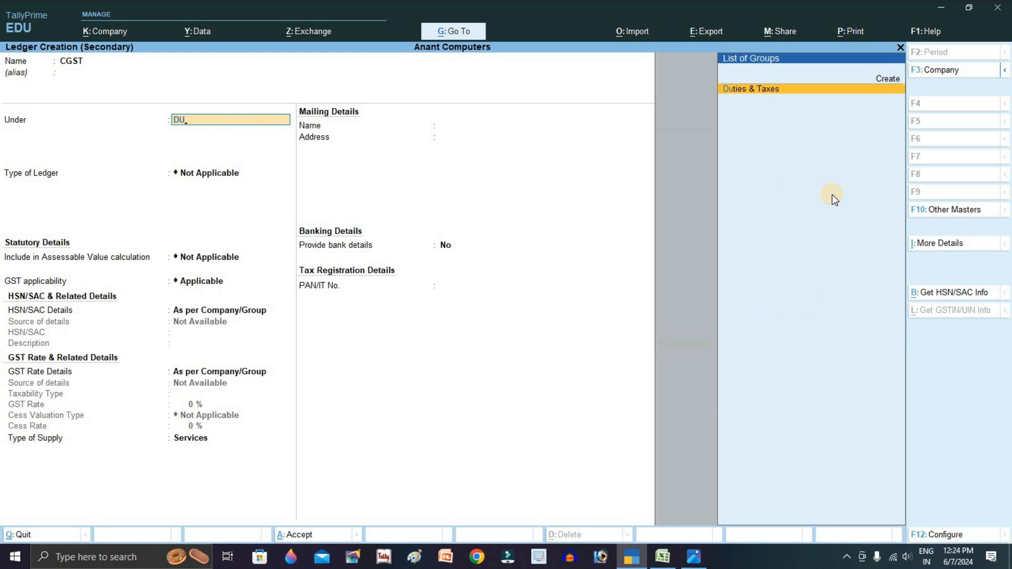
key("Return")
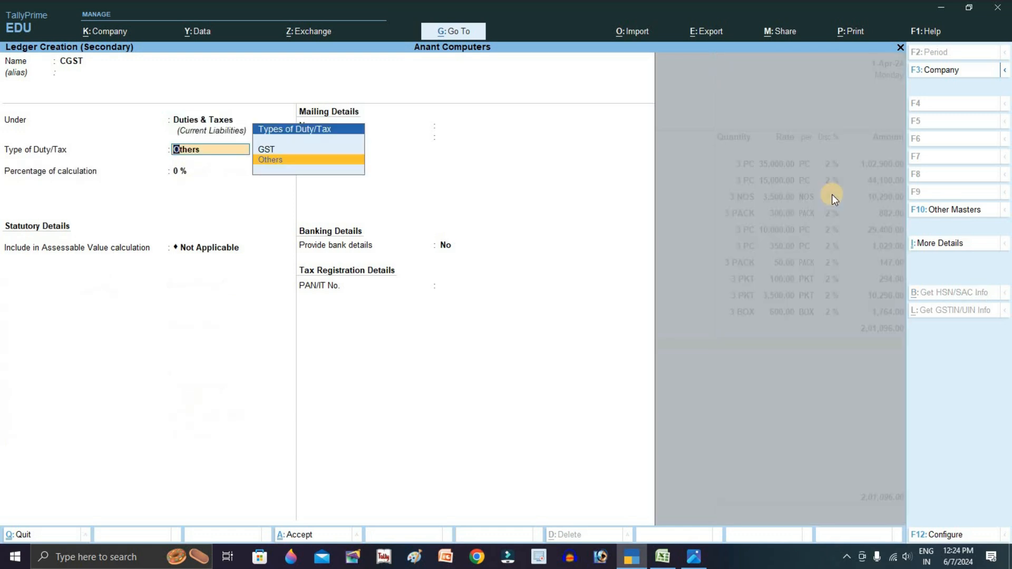
- Set the ledger's duty type to GST and tax type to CGST, then save it into the voucher
key("Up")
key("Return")
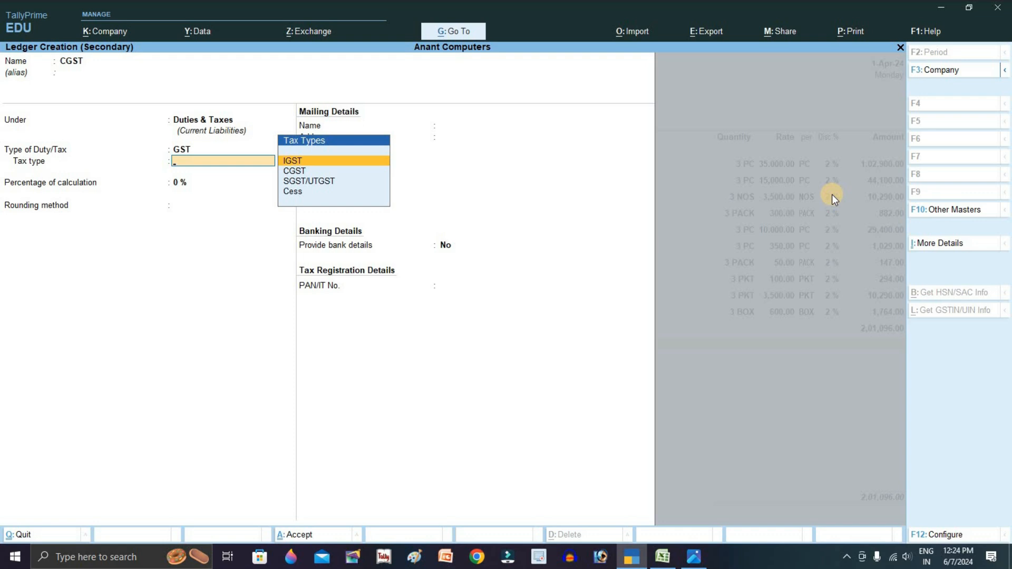
key("Down")
key("Return")
key("Return")
key("Return")
key("Return")
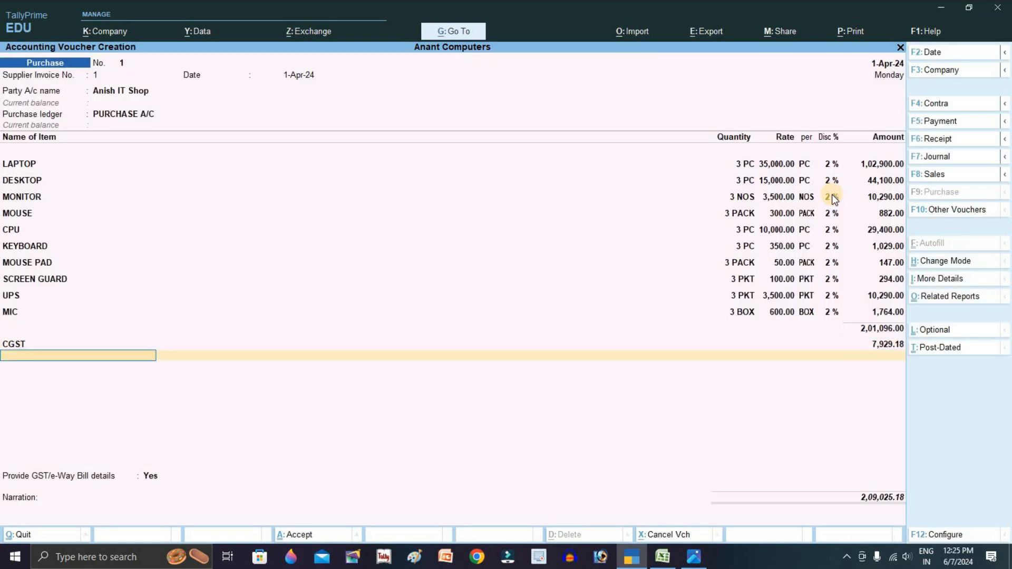
- Start another new ledger named SGST from the next ledger line and place it under Duties & Taxes
type("ST")
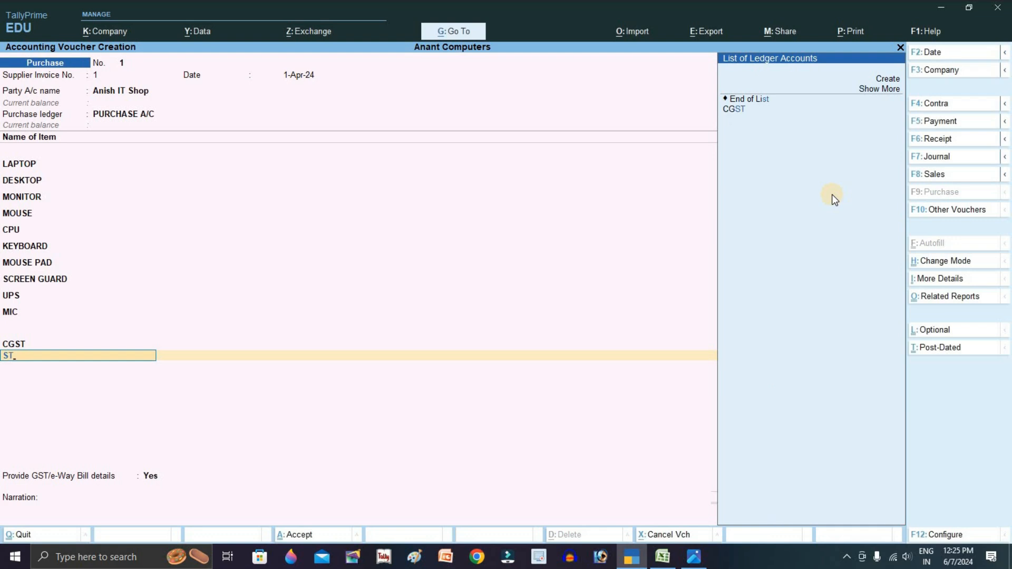
key("Up")
key("Up")
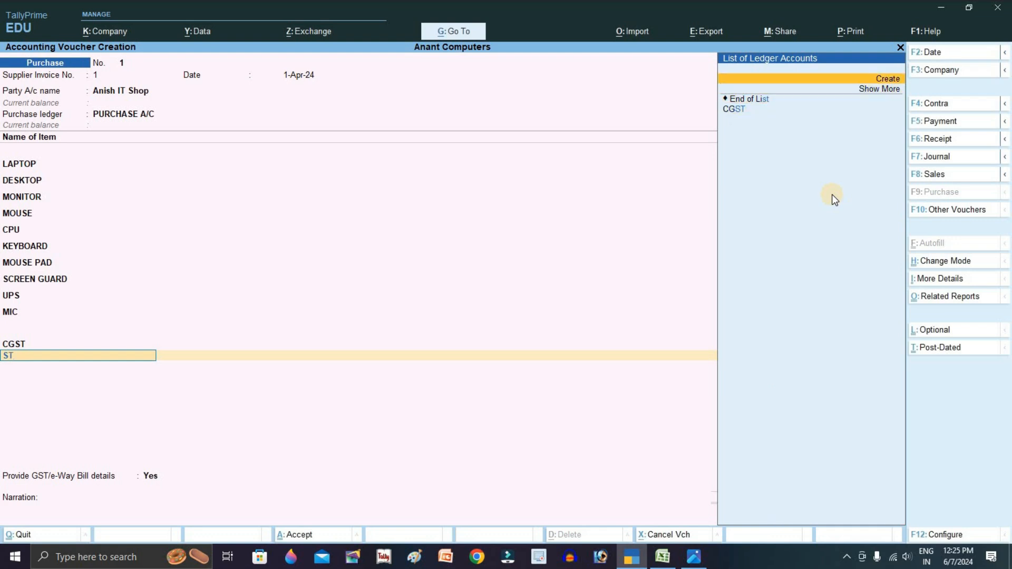
key("Return")
type("SGS")
key("BackSpace")
type("ST")
key("Return")
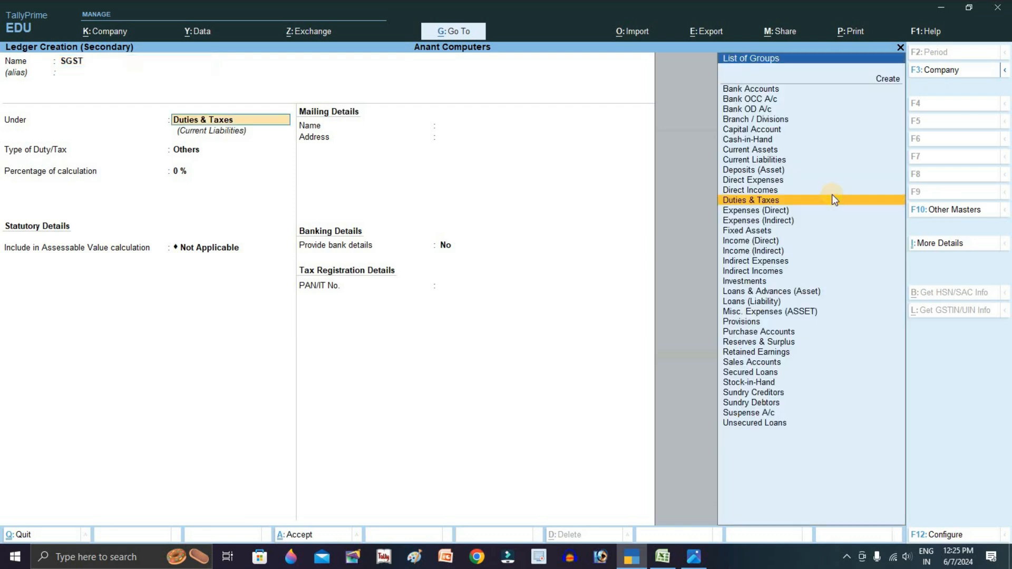
key("Return")
- Set the SGST ledger's duty type to GST and tax type to SGST/UTGST, save it and accept its voucher amount
key("Up")
key("Return")
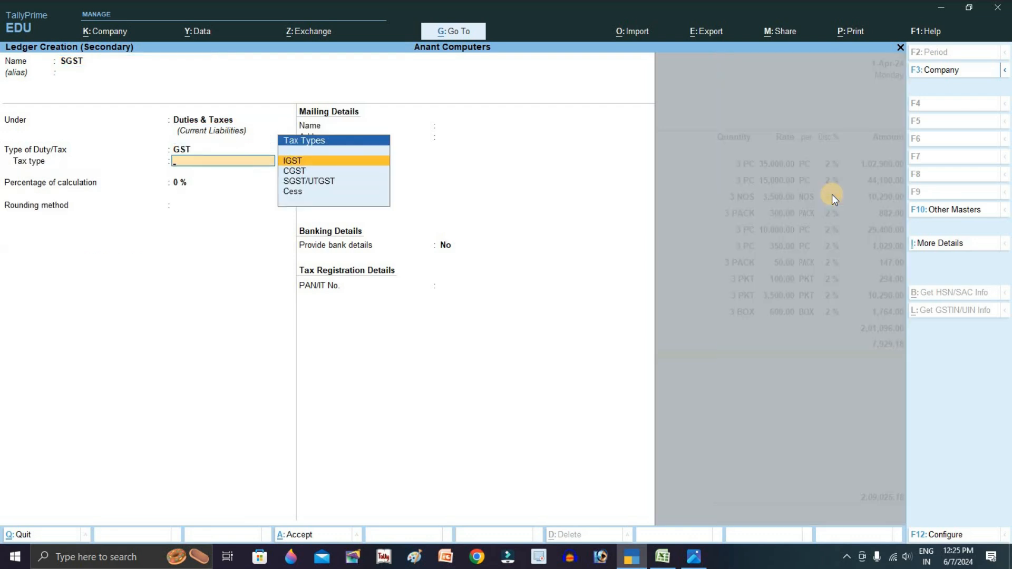
key("Down")
key("Down")
key("Return")
key("Return")
key("Return")
key("ctrl+a")
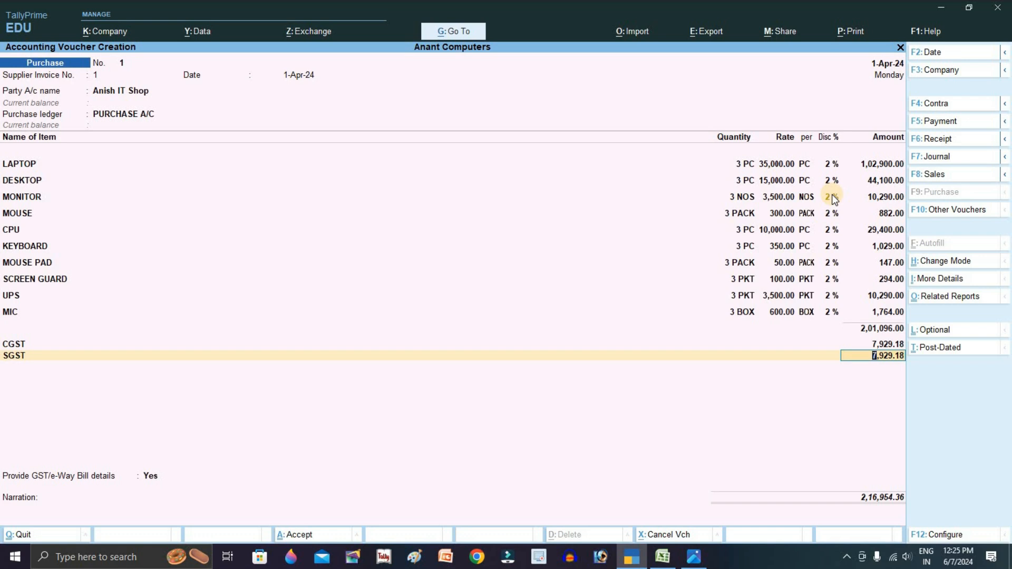
key("Return")
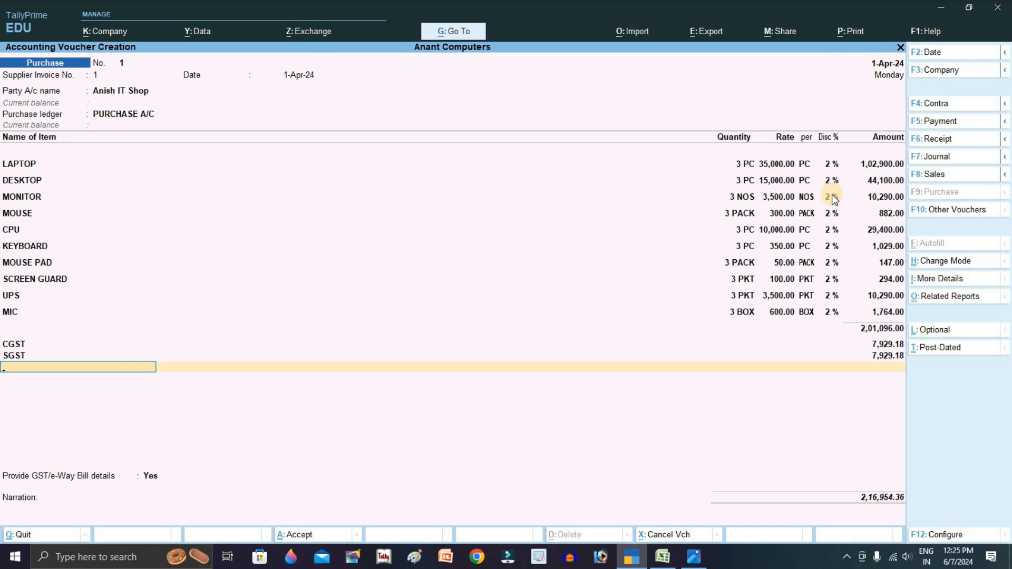
- Accept the completed purchase voucher and leave voucher entry
key("ctrl")
key("ctrl+a")
key("Escape")
key("y")
- Start creating a new ledger named BANK A/C under the Bank Accounts group
key("Return")
key("Down")
key("Return")
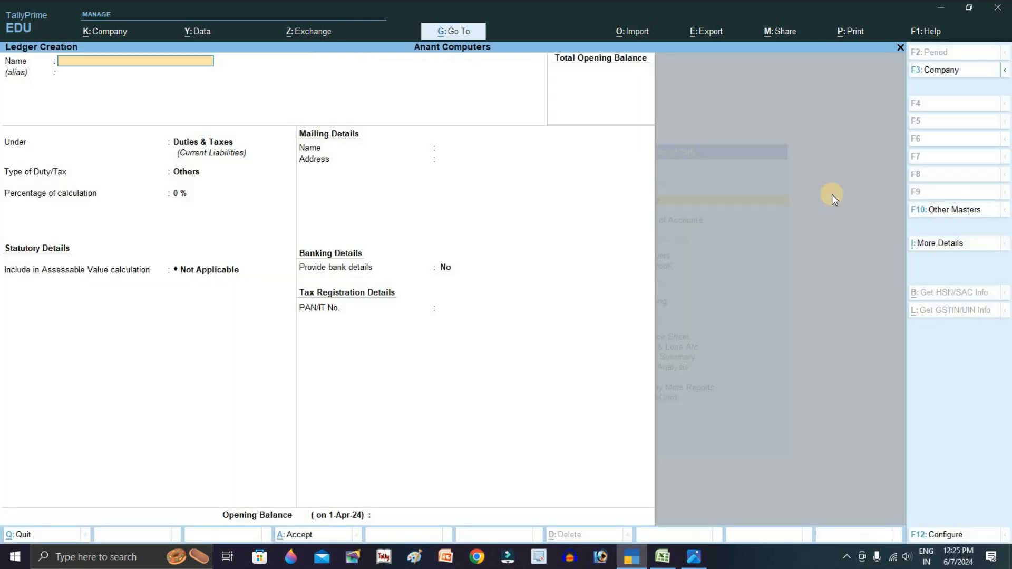
type("BANK A/C")
key("Return")
key("Return")
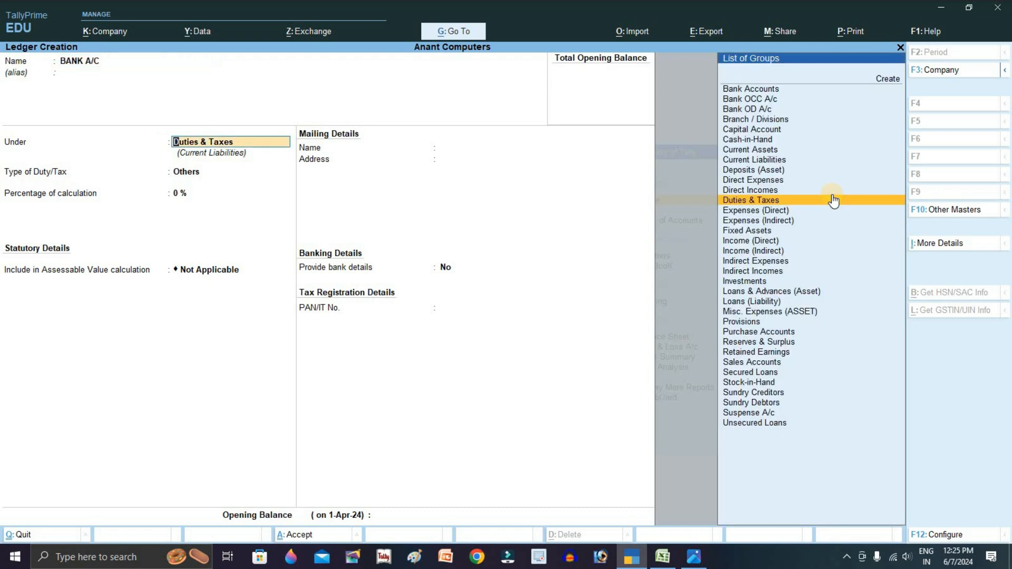
type("BA")
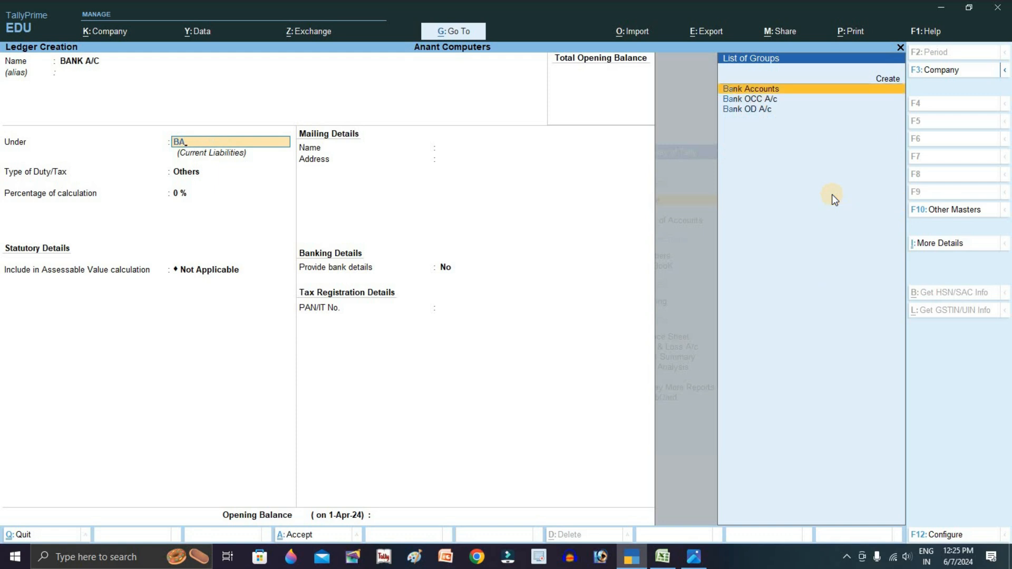
key("Return")
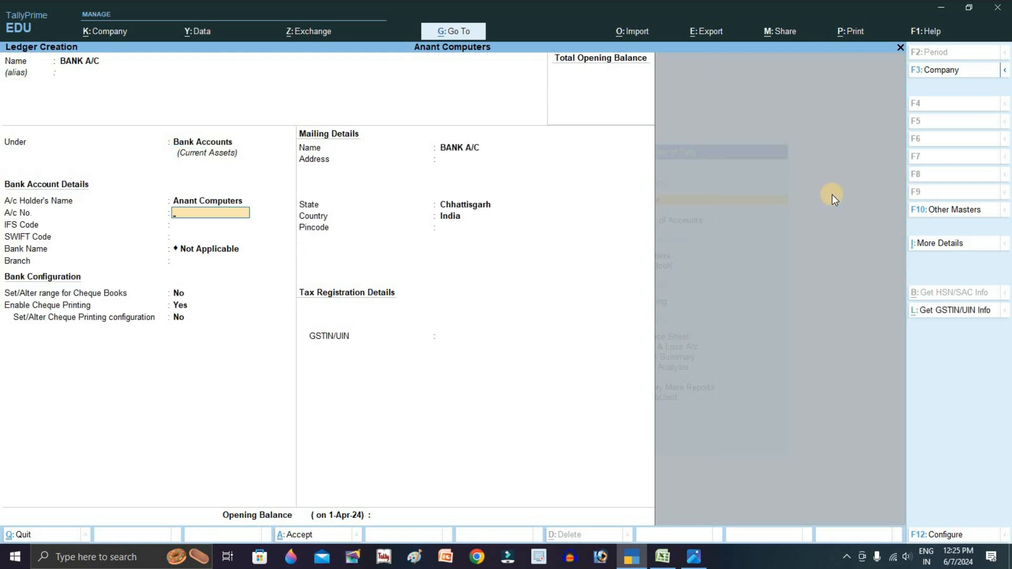
- Copy the bank account number from row 15 of the Excel sheet into the ledger's A/c No. field
key("alt+Tab")
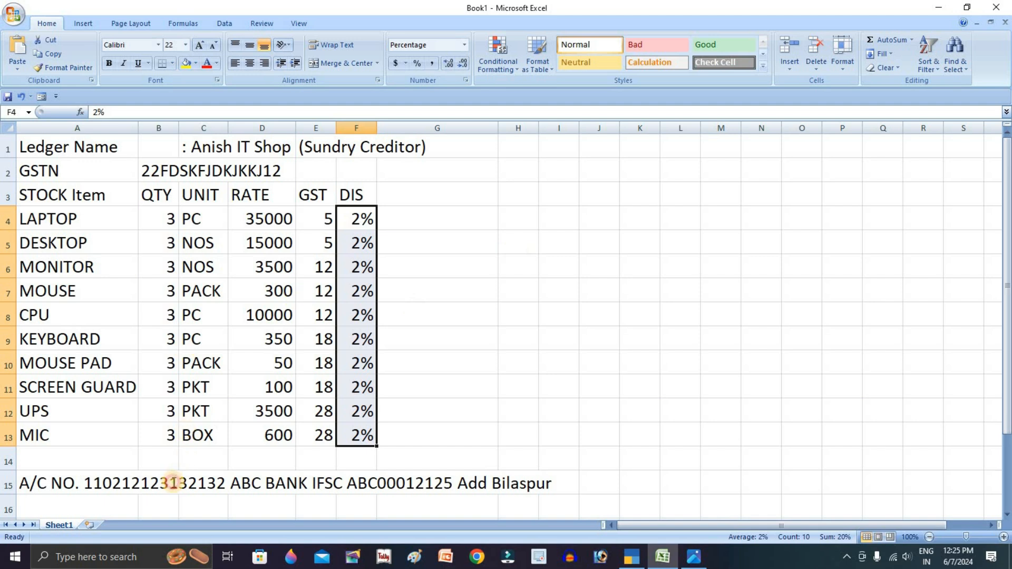
left_click(172, 484)
left_click(69, 483)
double_click(68, 482)
left_click_drag(84, 483, 230, 482)
key("ctrl+c")
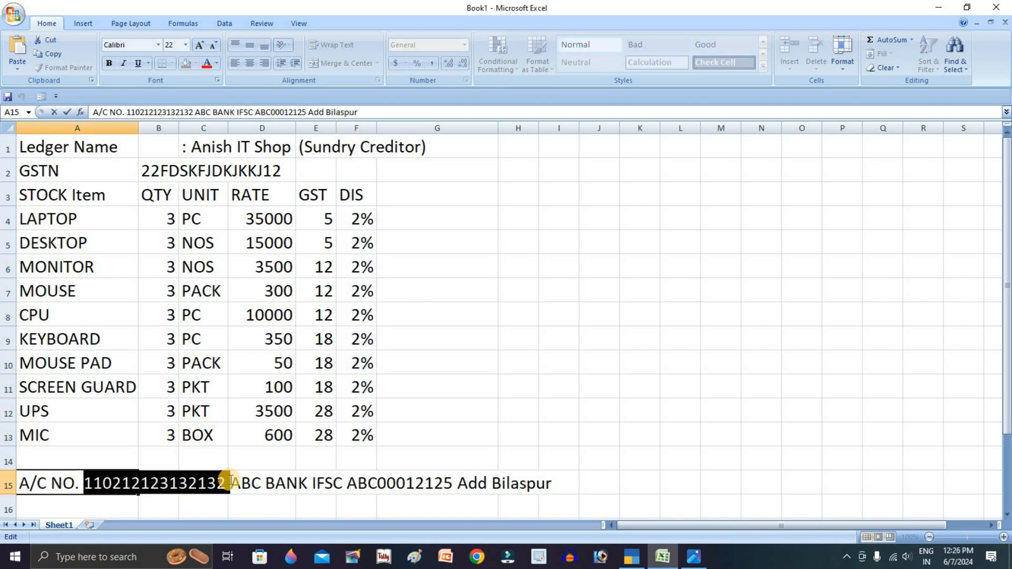
key("alt+Tab")
key("ctrl+v")
key("Return")
- Copy the IFSC ABC00012125 from the Excel sheet into the bank ledger's IFS Code field
key("alt+Tab")
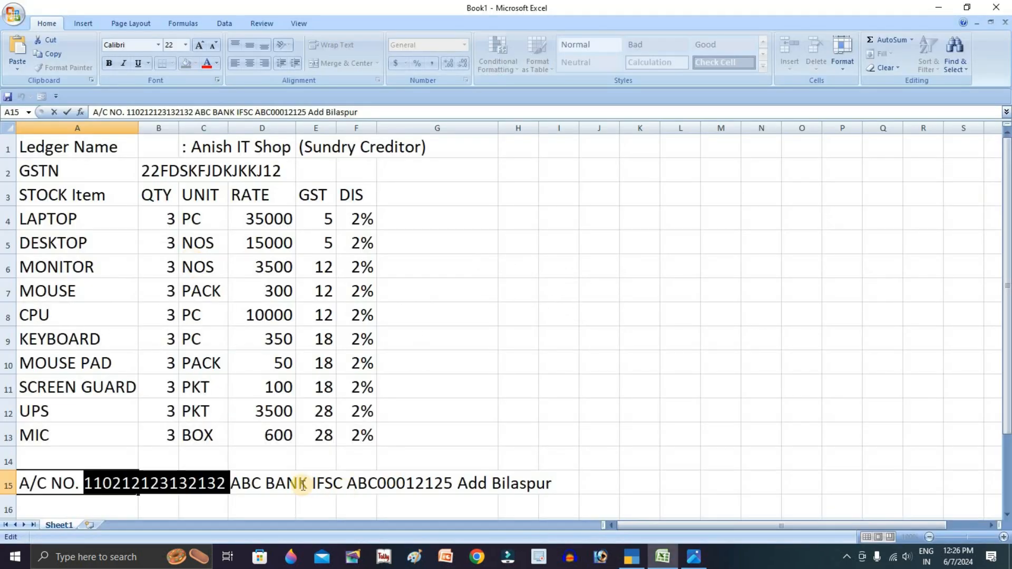
left_click_drag(347, 480, 452, 481)
key("ctrl+c")
key("alt+Tab")
key("ctrl+v")
key("Return")
key("Return")
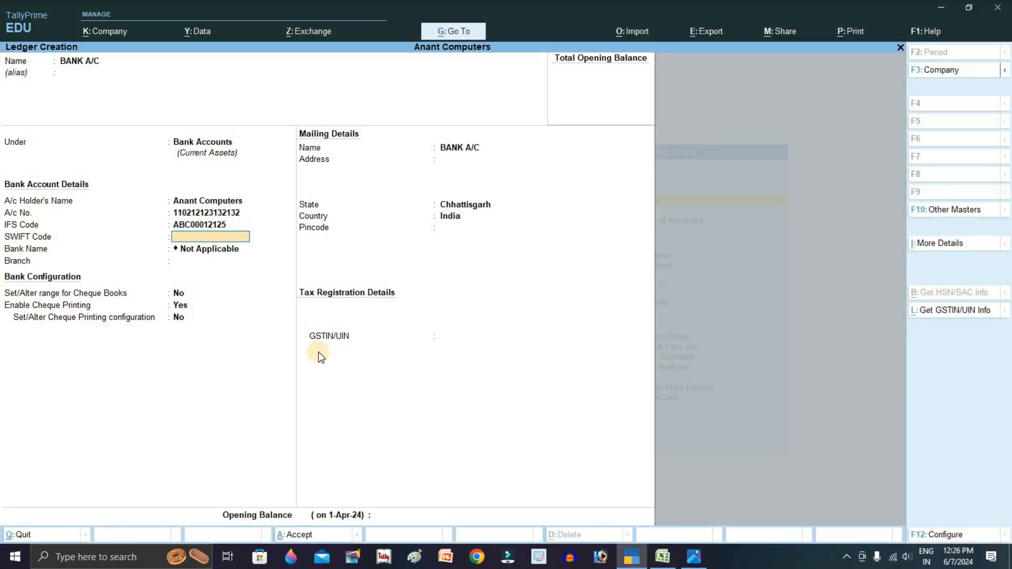
- Set the bank ledger's branch to BILASPUR, keep the cheque book range option at No, and disable cheque printing
key("Return")
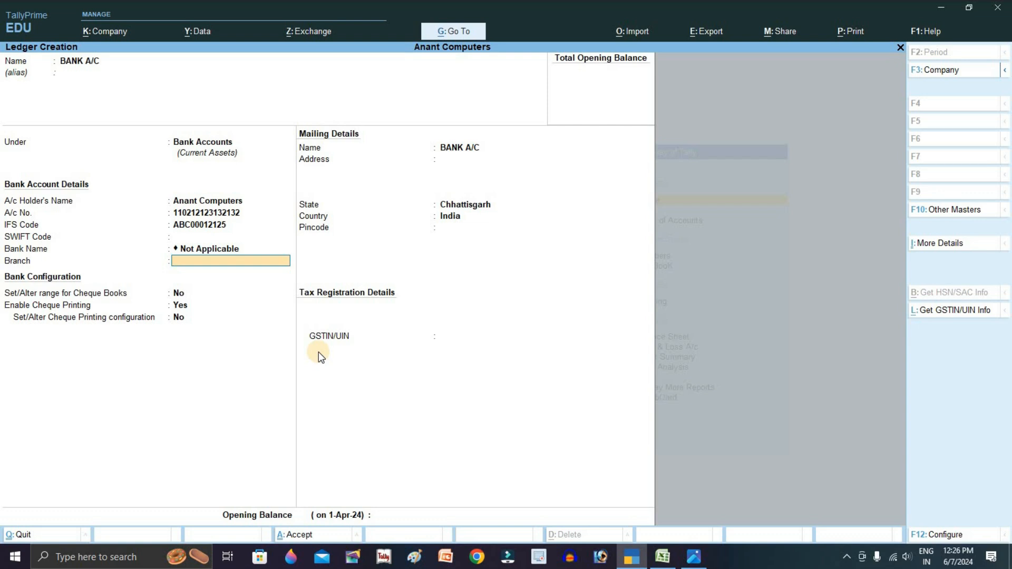
type("BILASPURT")
key("BackSpace")
key("Return")
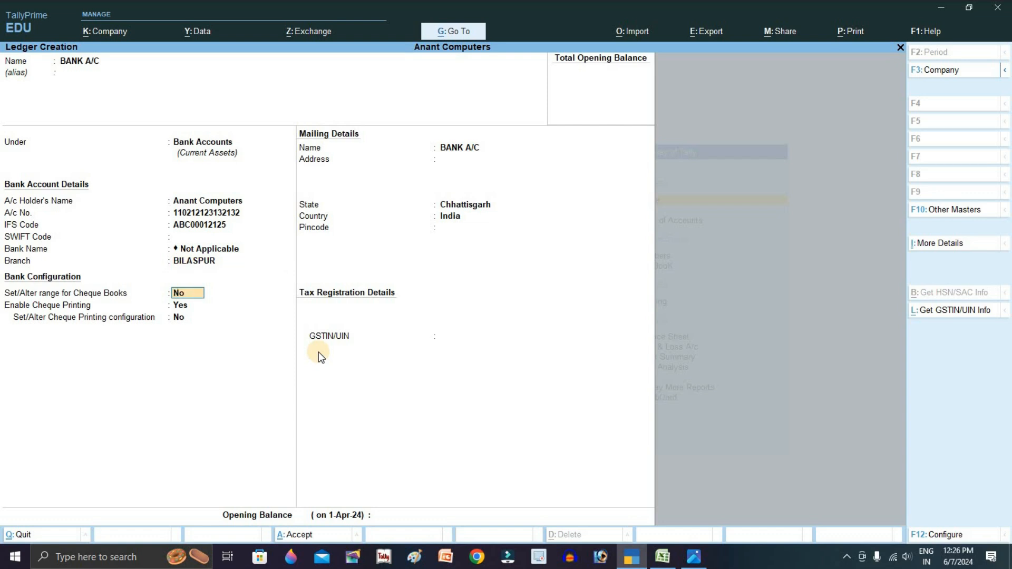
key("Return")
type("N")
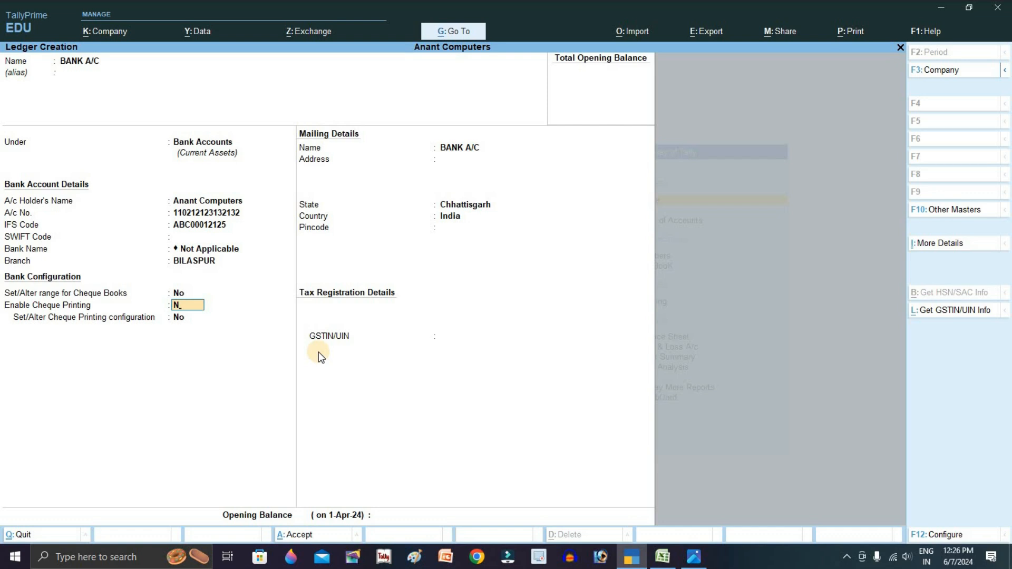
key("Return")
key("Return")
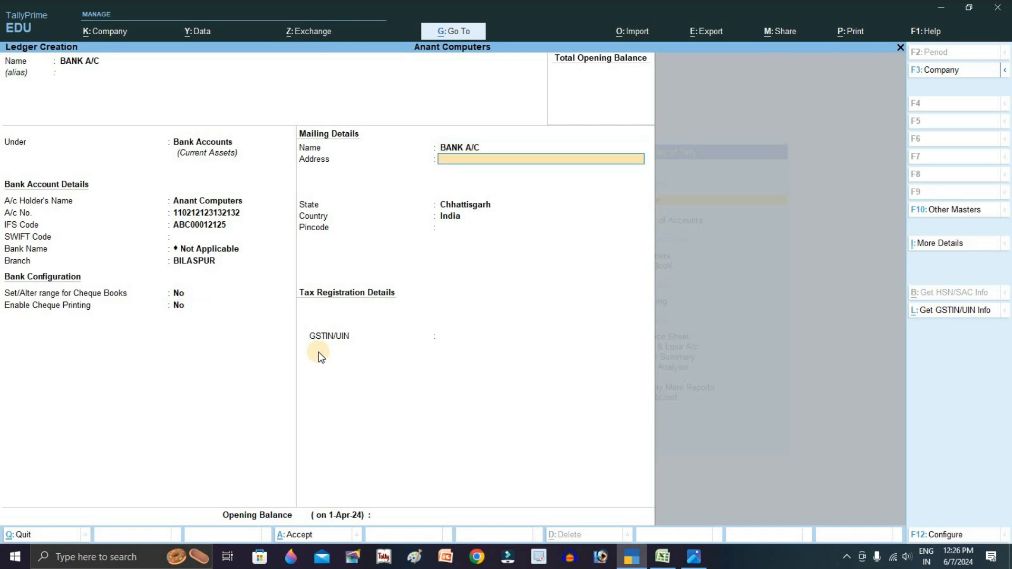
- Fill in the bank ledger's mailing address and pincode, keeping the state Chhattisgarh and country India
type("BILASPUR")
key("Return")
key("Return")
key("Return")
key("Return")
key("Return")
key("BackSpace")
type("49511")
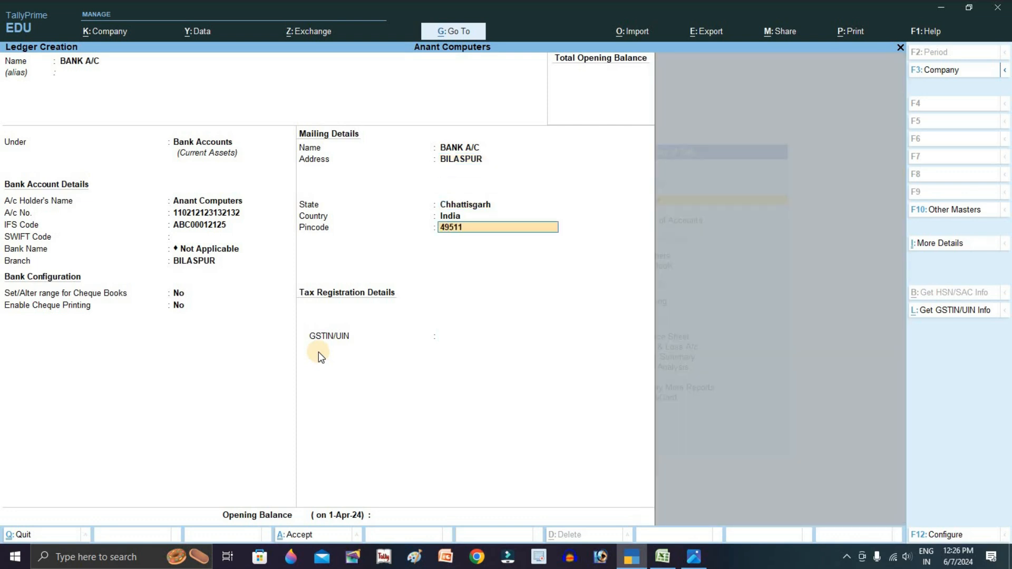
key("BackSpace")
key("BackSpace")
type("001")
key("Return")
- Leave the GSTIN/UIN and opening balance blank and save the BANK A/C ledger
key("Return")
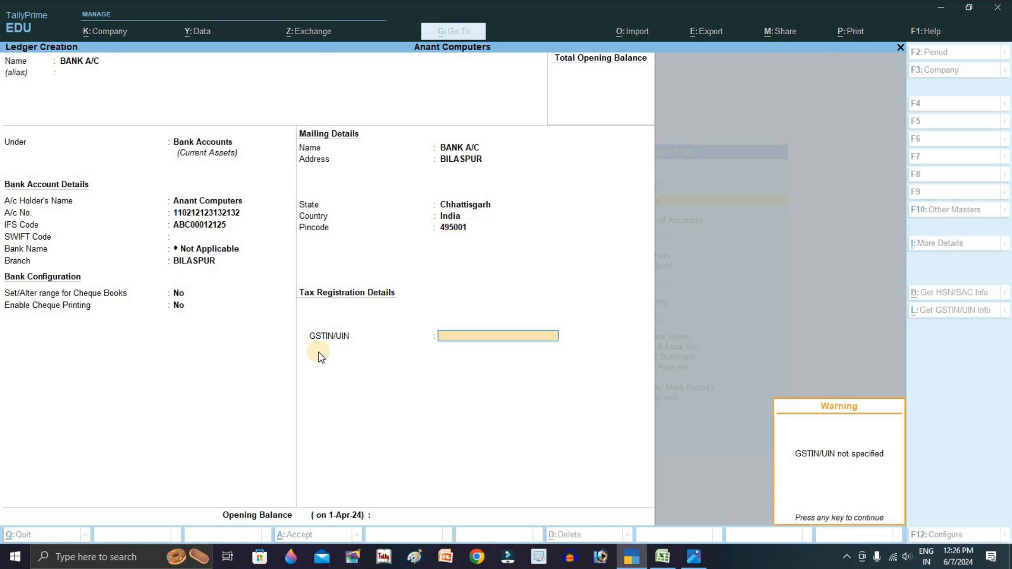
key("Return")
key("Return")
key("Return")
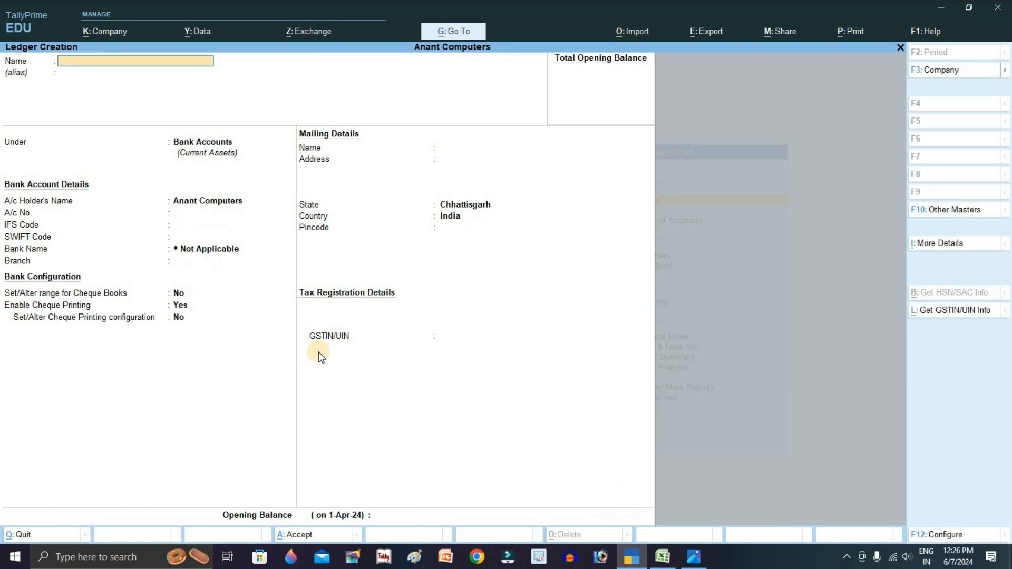
- Leave ledger creation and open the Anish IT Shop purchase voucher from the Day Book
key("Escape")
key("Return")
key("Escape")
key("Escape")
key("Escape")
key("k")
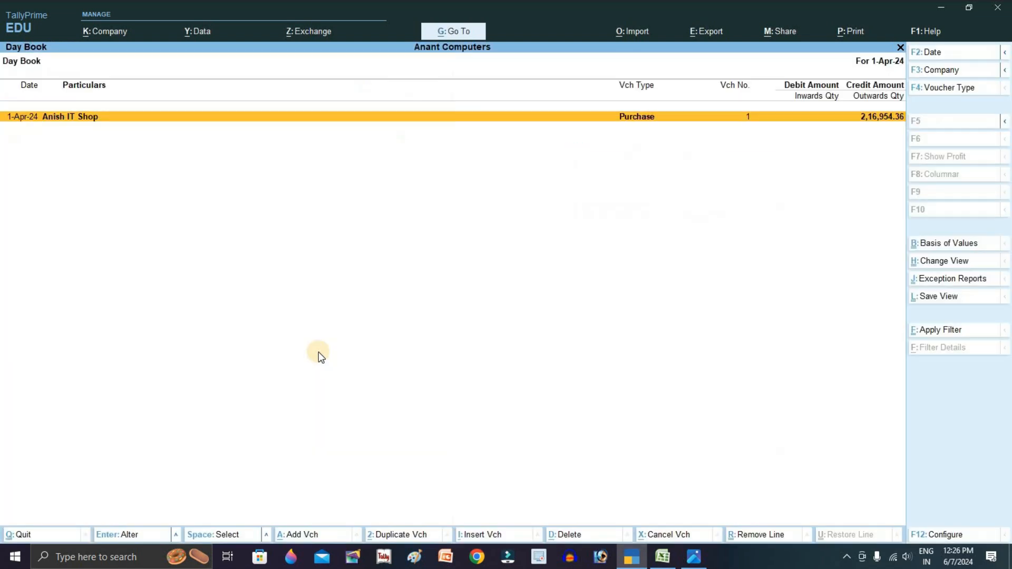
key("Return")
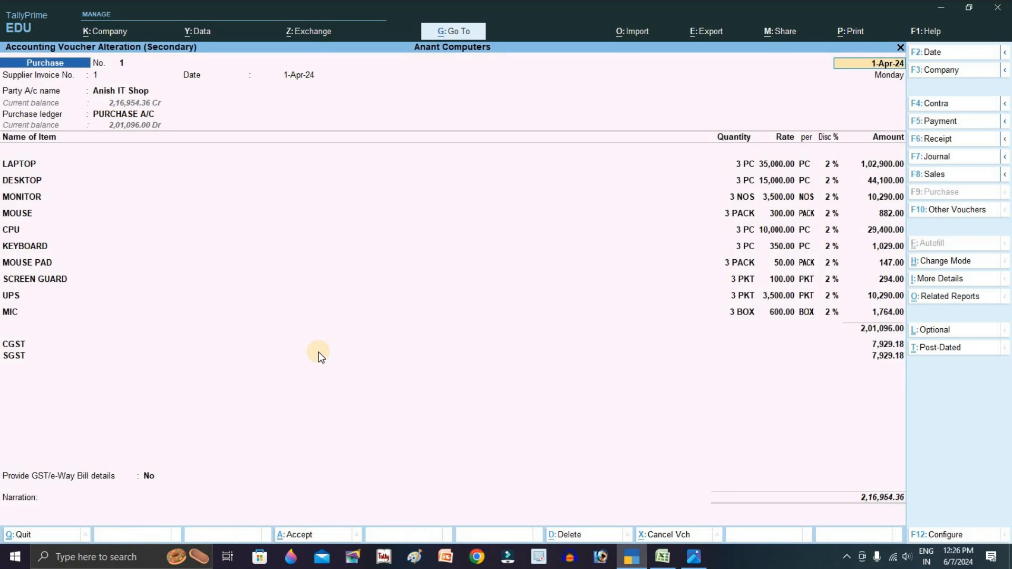
- Preview the printed purchase invoice at a larger zoom, check its items and tax columns, and close the preview
key("alt+p")
key("Return")
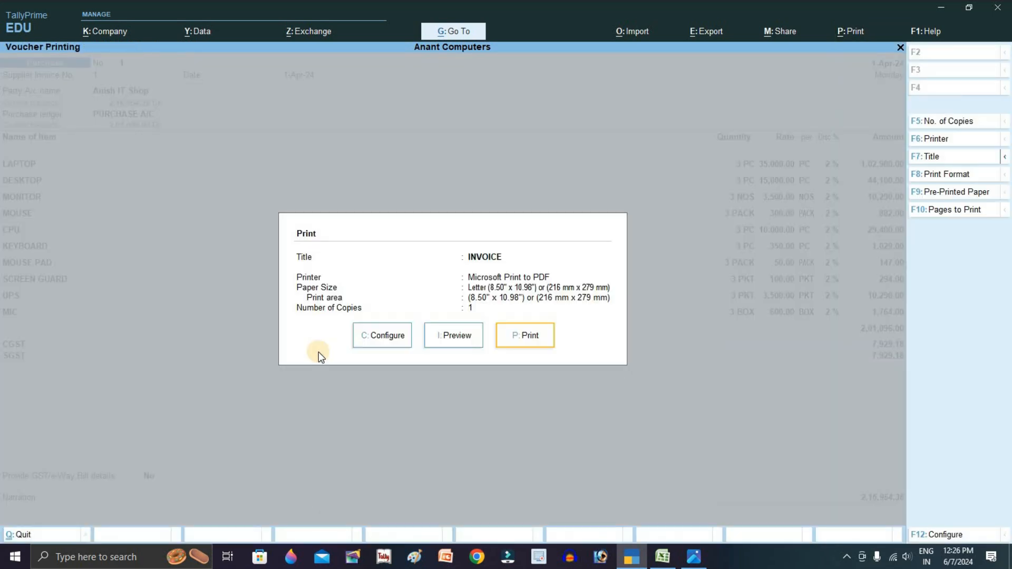
key("i")
key("alt+z")
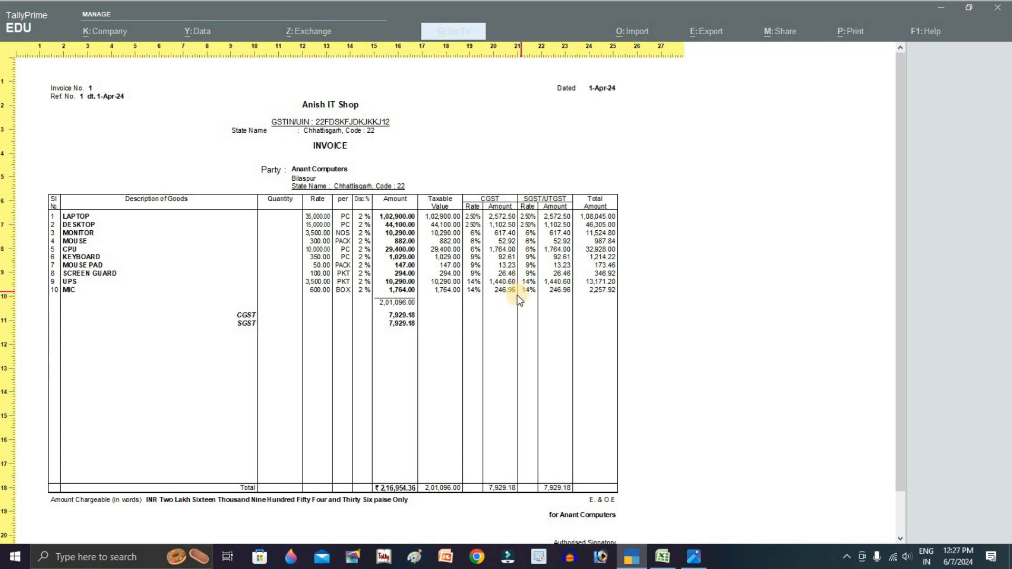
scroll(375, 419, "down", 1)
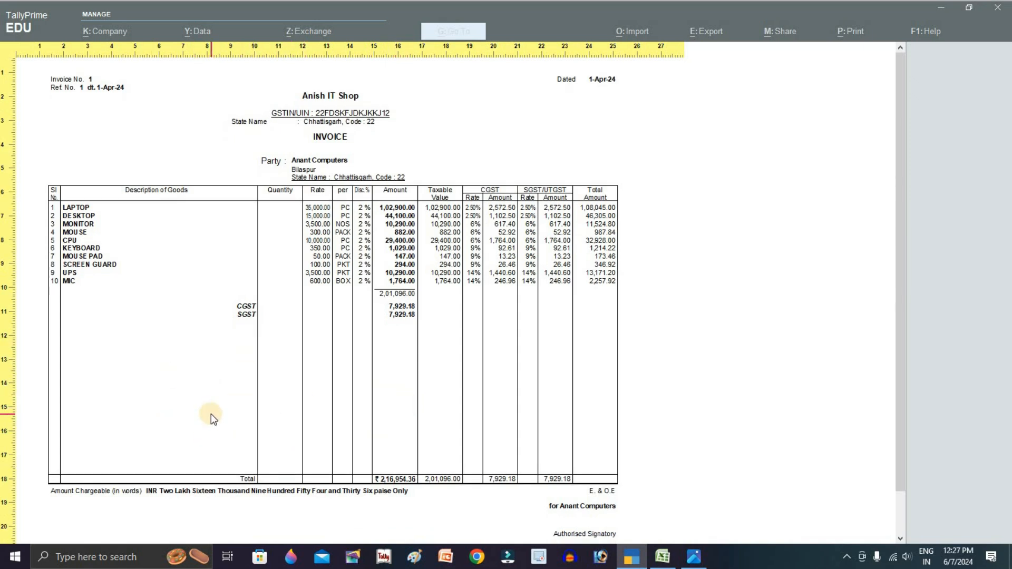
key("Escape")
key("Escape")
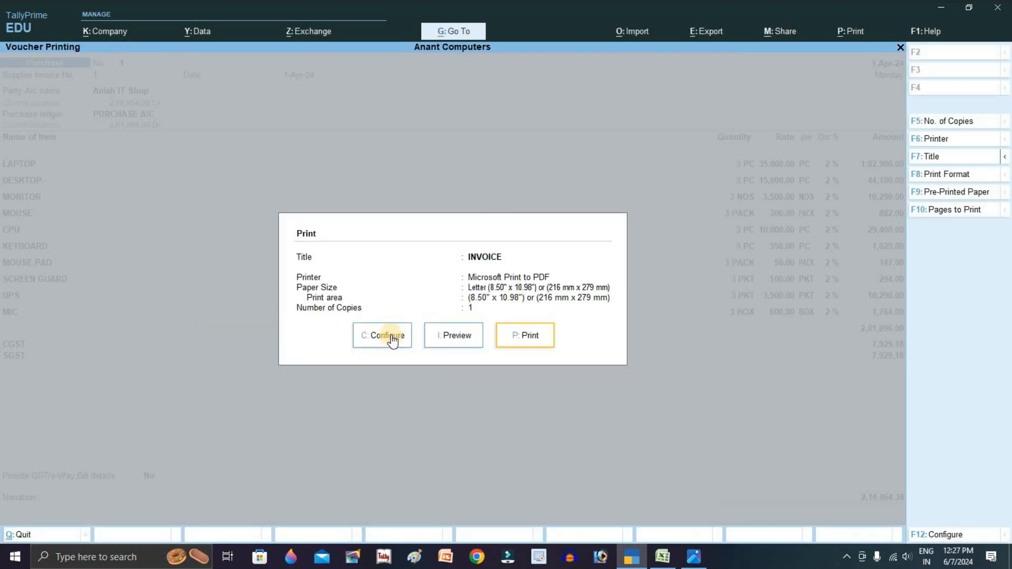
- Open the voucher's print configuration and review all its options, from Voucher Details down to Printer Settings
left_click(392, 338)
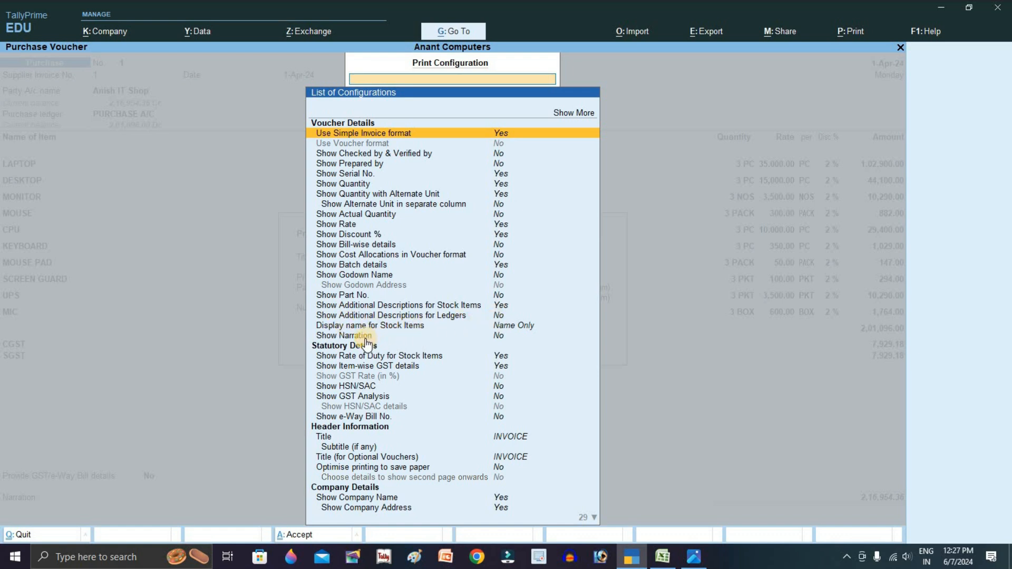
key("Down")
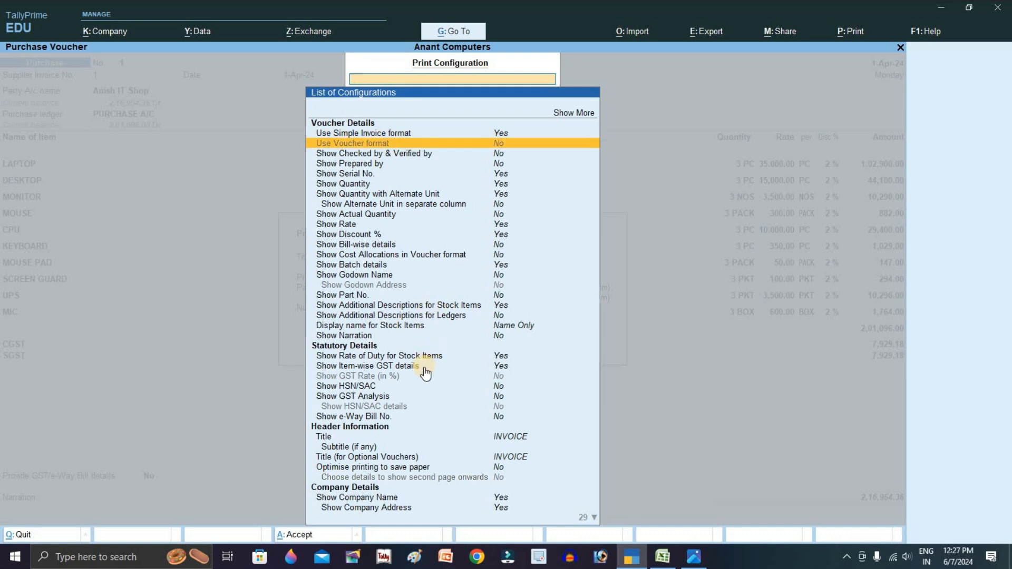
key("Down")
key("Down")
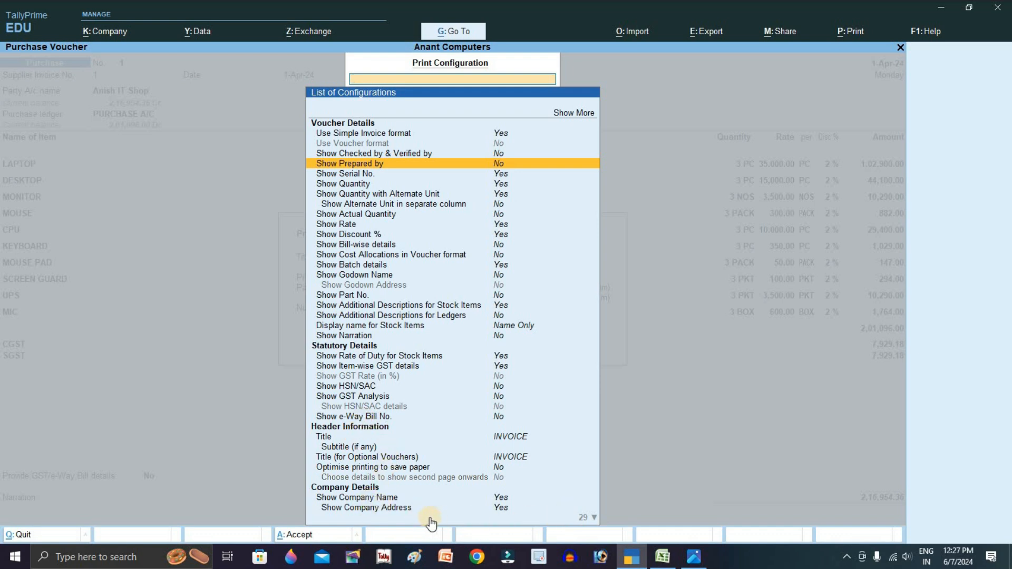
left_click(593, 517)
left_click(593, 518)
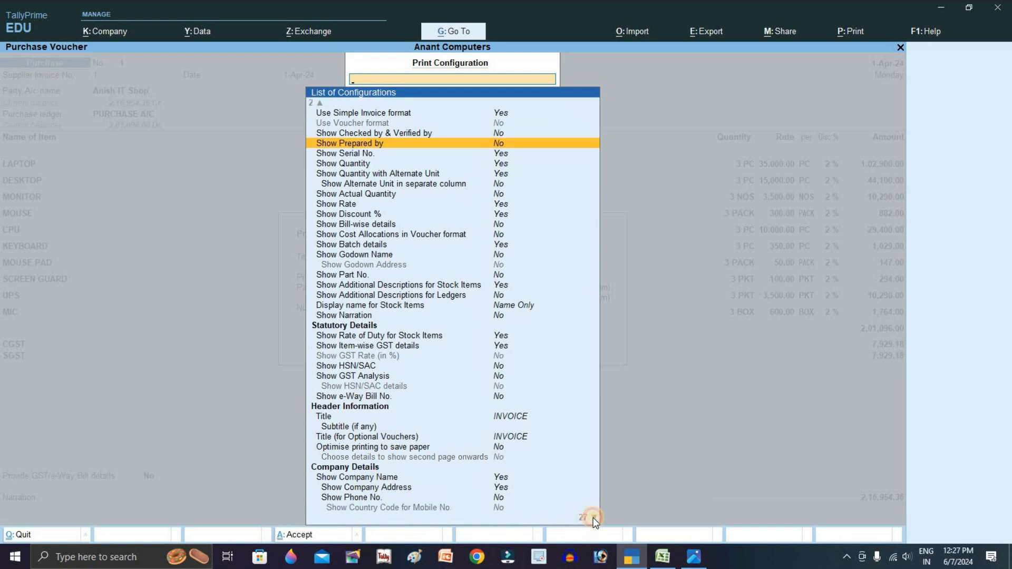
left_click(593, 518)
left_click(593, 517)
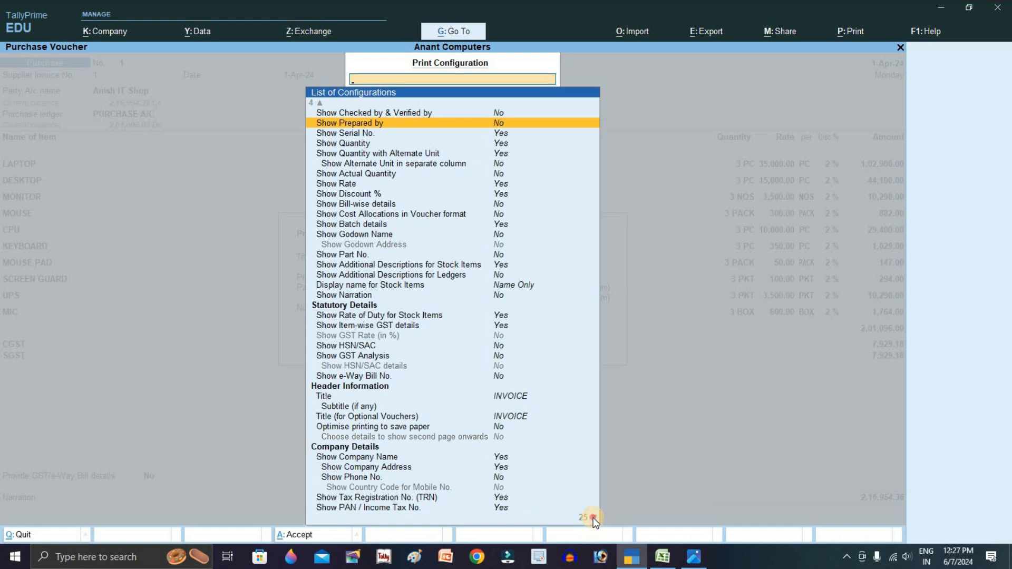
left_click(593, 517)
left_click(592, 517)
left_click(593, 518)
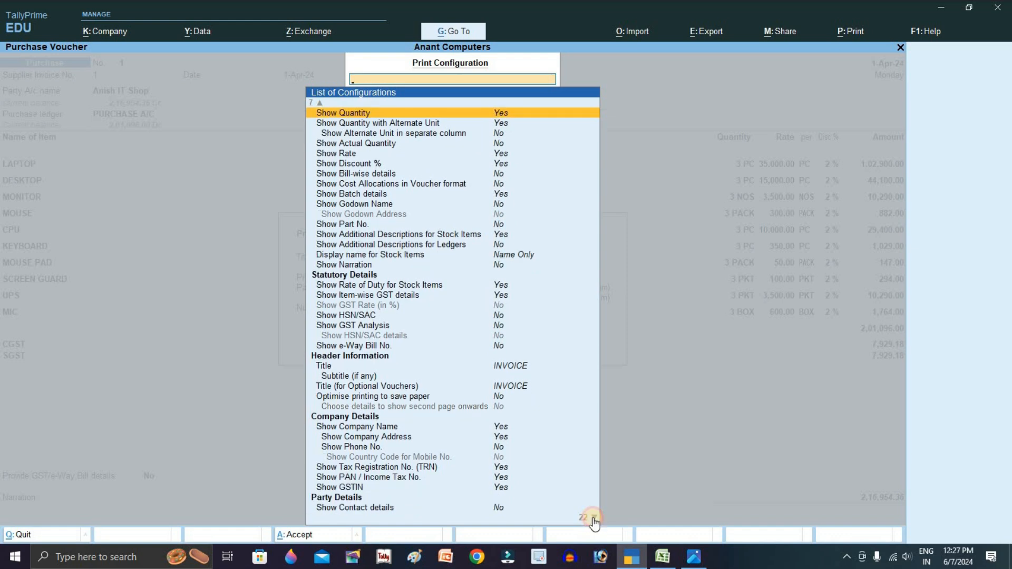
left_click(592, 518)
left_click(593, 518)
left_click(593, 517)
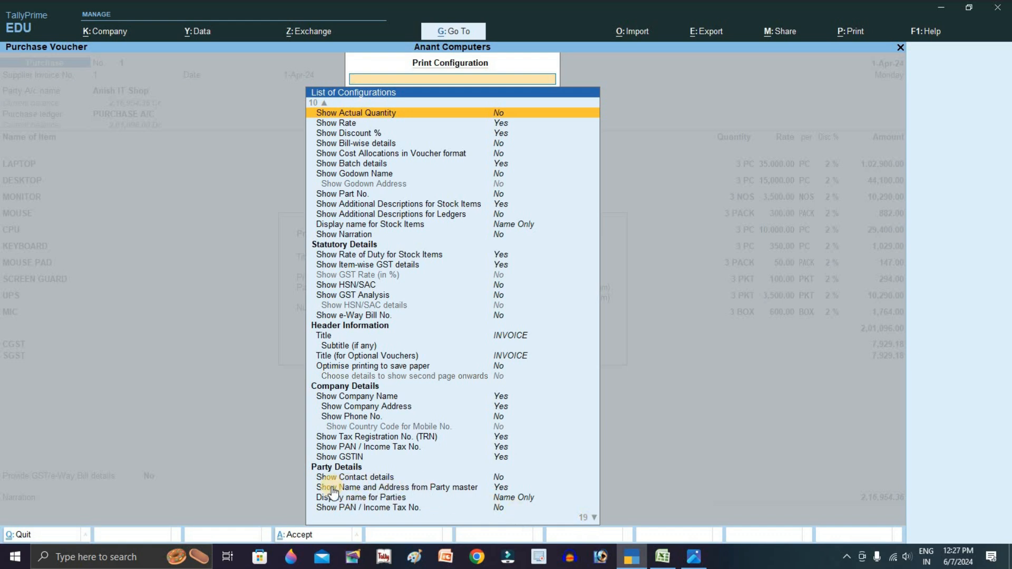
left_click(588, 517)
left_click(588, 517)
left_click(588, 517)
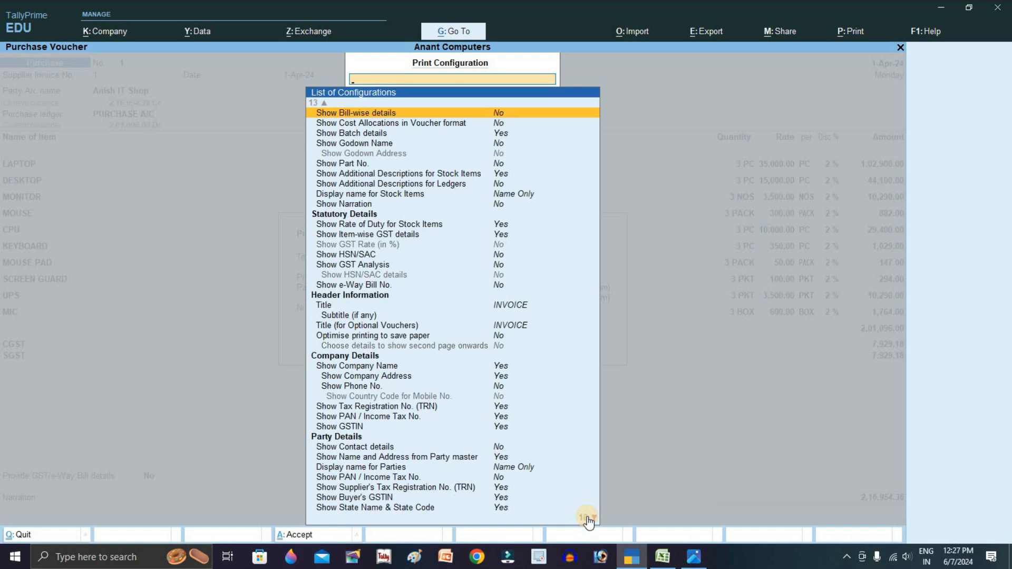
left_click(588, 517)
left_click(587, 518)
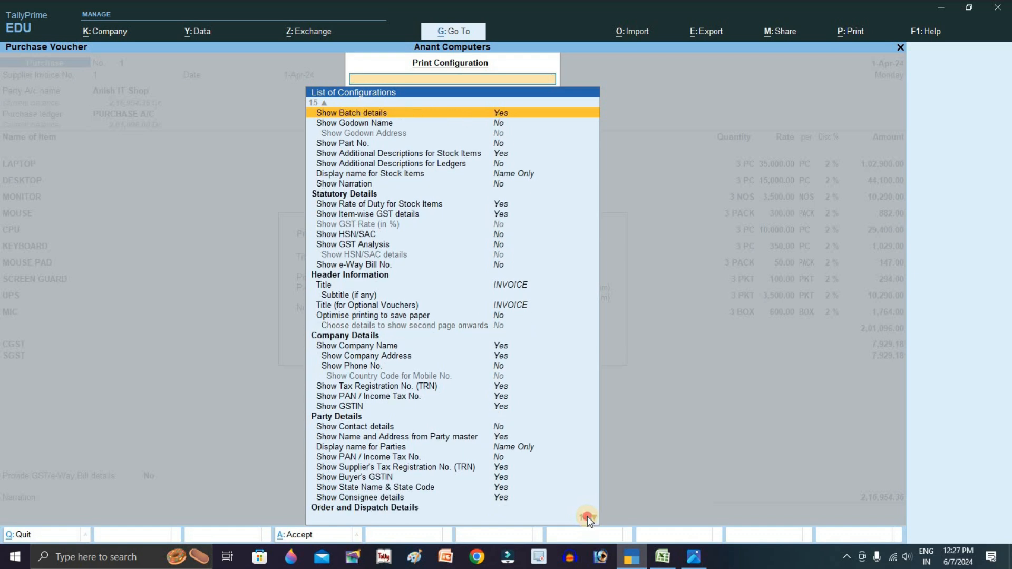
left_click(587, 517)
left_click(588, 517)
left_click(587, 517)
left_click(587, 517)
left_click(587, 517)
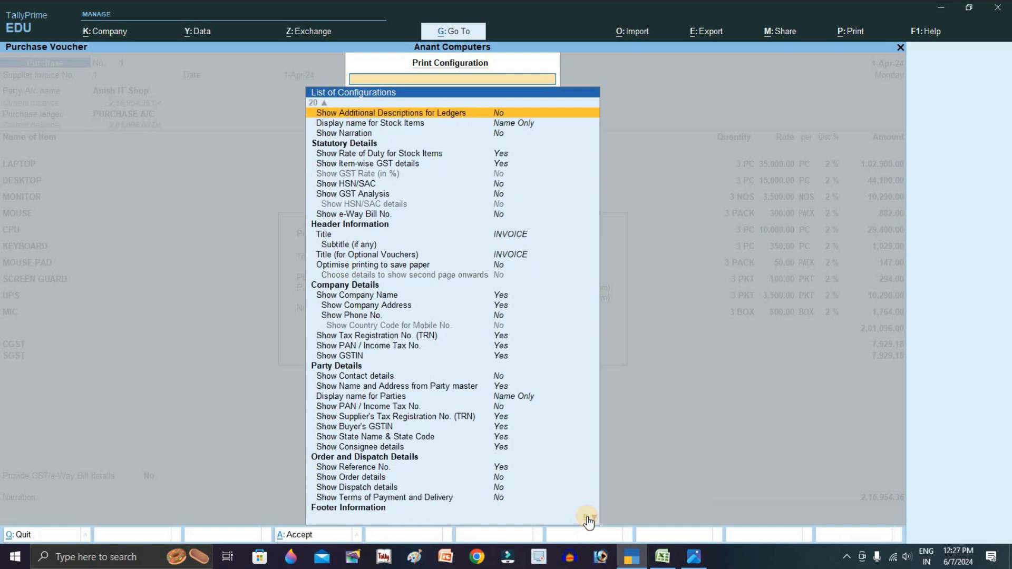
left_click(588, 518)
left_click(587, 517)
left_click(588, 517)
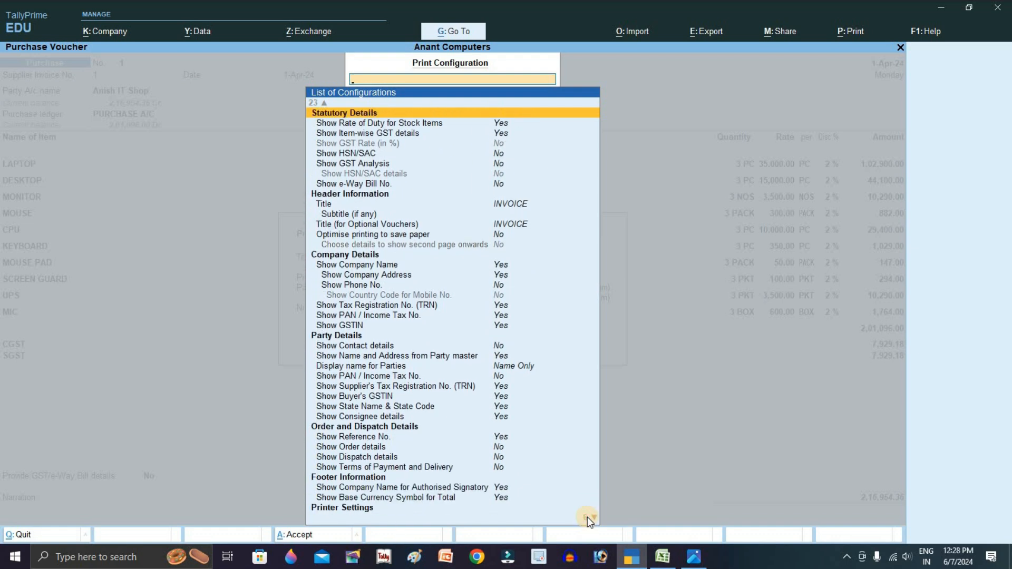
left_click(588, 518)
left_click(588, 518)
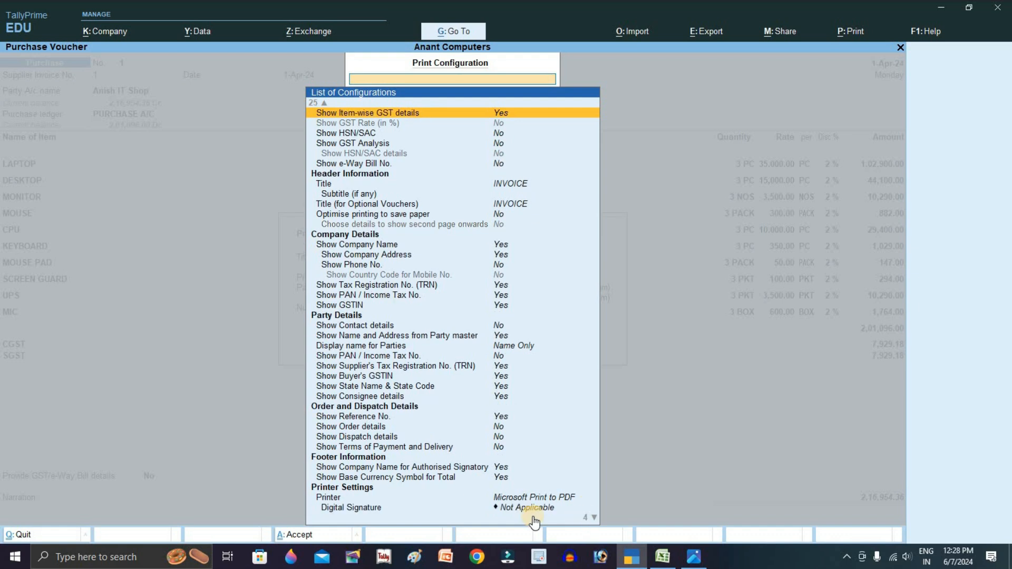
left_click(590, 520)
left_click(591, 519)
left_click(592, 519)
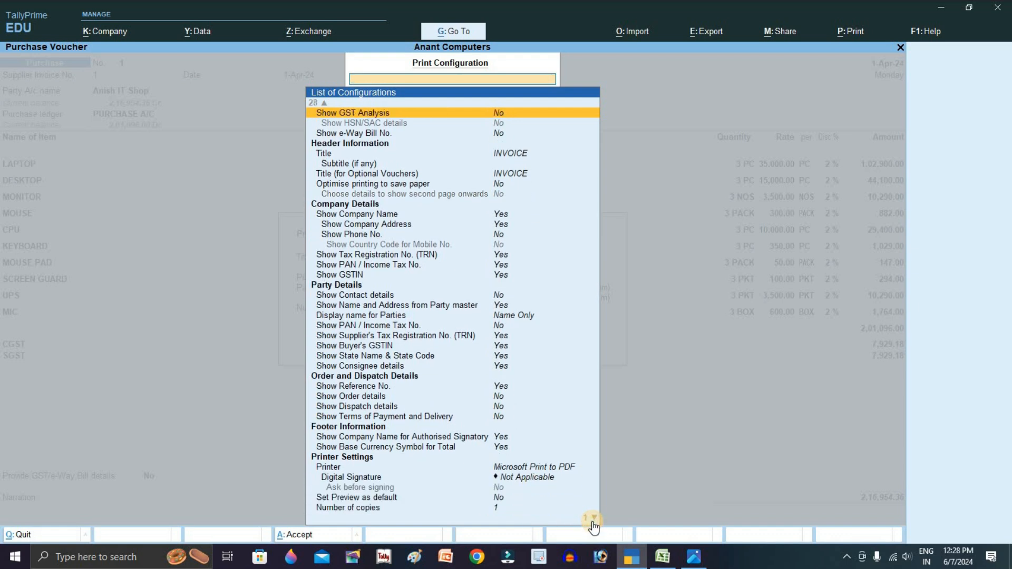
left_click(592, 519)
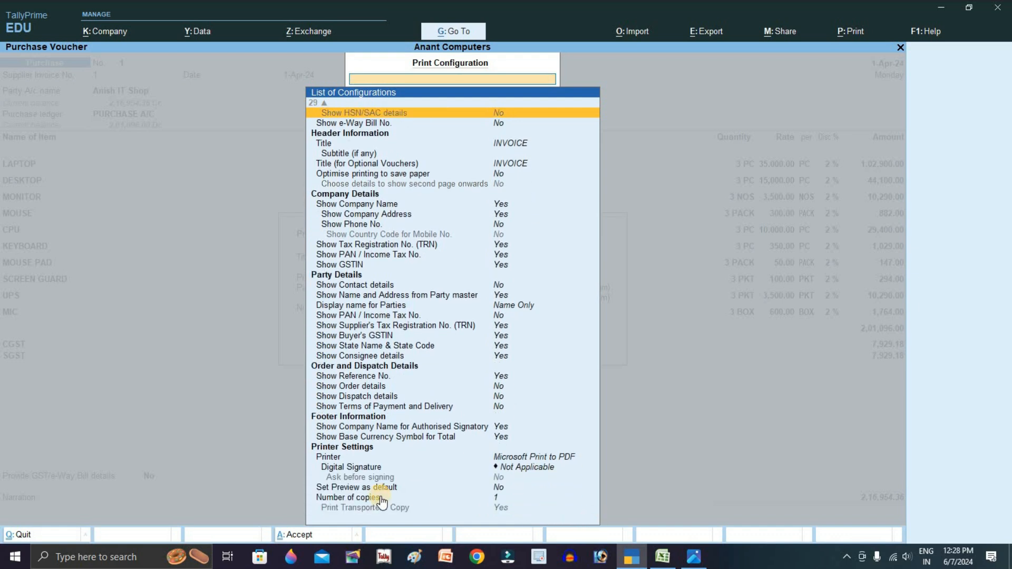
- Recheck the party, company, header and statutory print options, and close the print configuration and print dialog
scroll(385, 493, "up", 2)
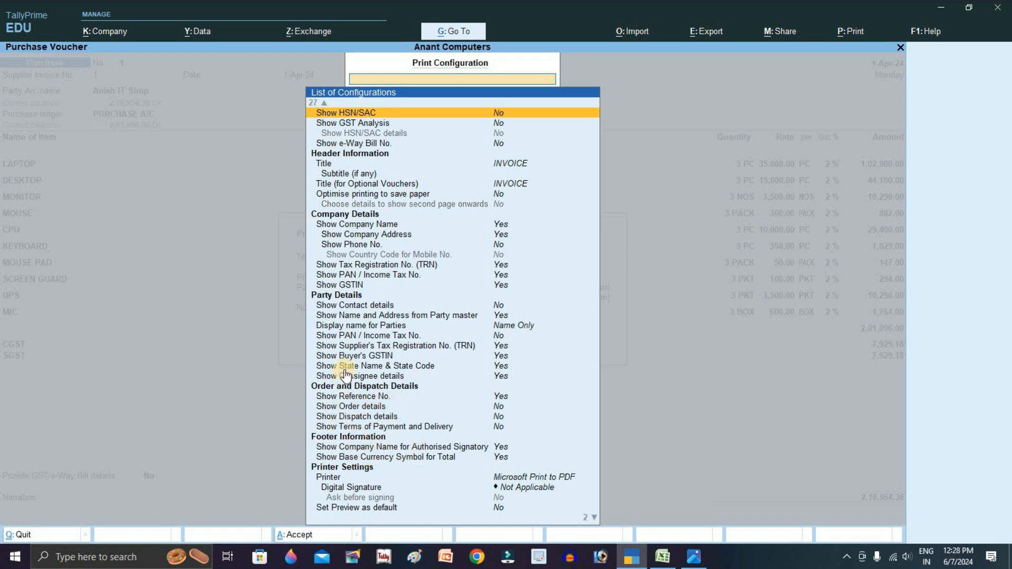
scroll(350, 320, "up", 1)
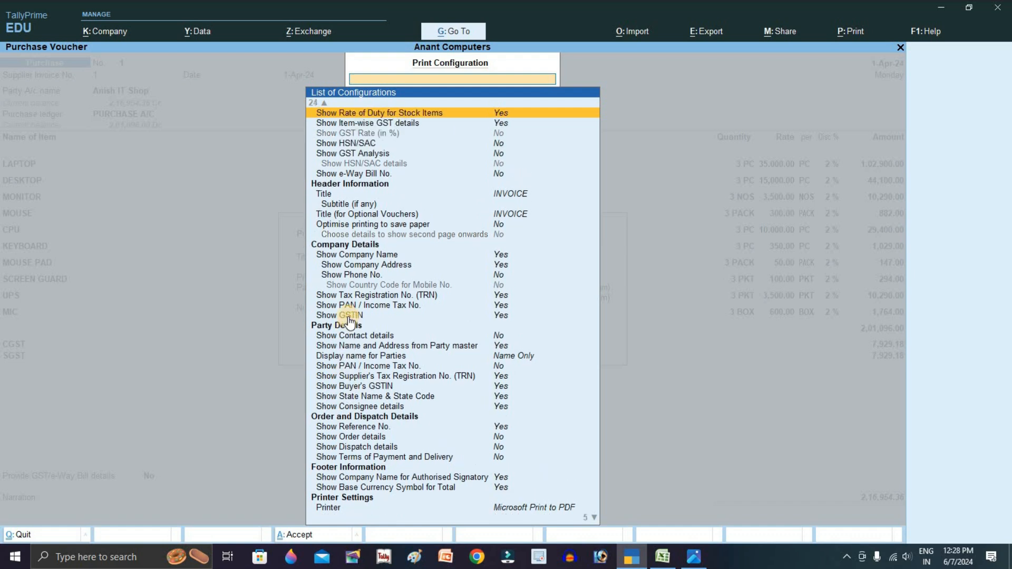
scroll(349, 320, "up", 4)
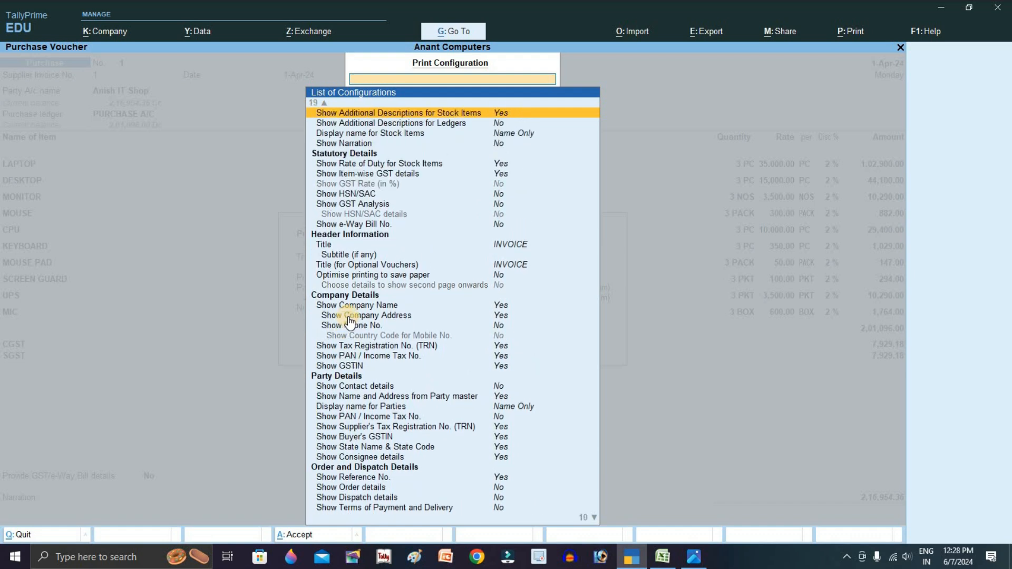
scroll(350, 320, "up", 1)
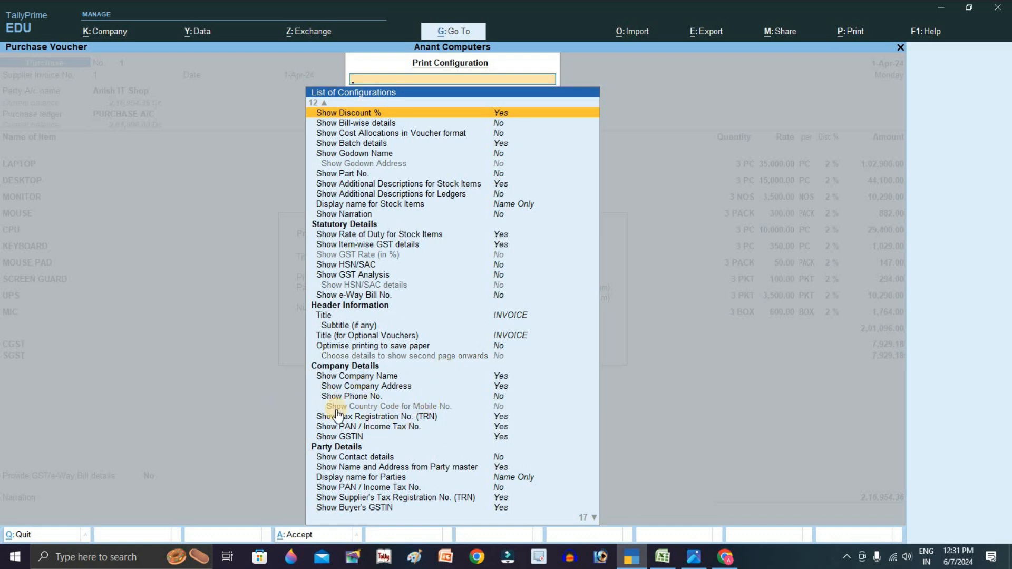
key("Escape")
key("Escape")
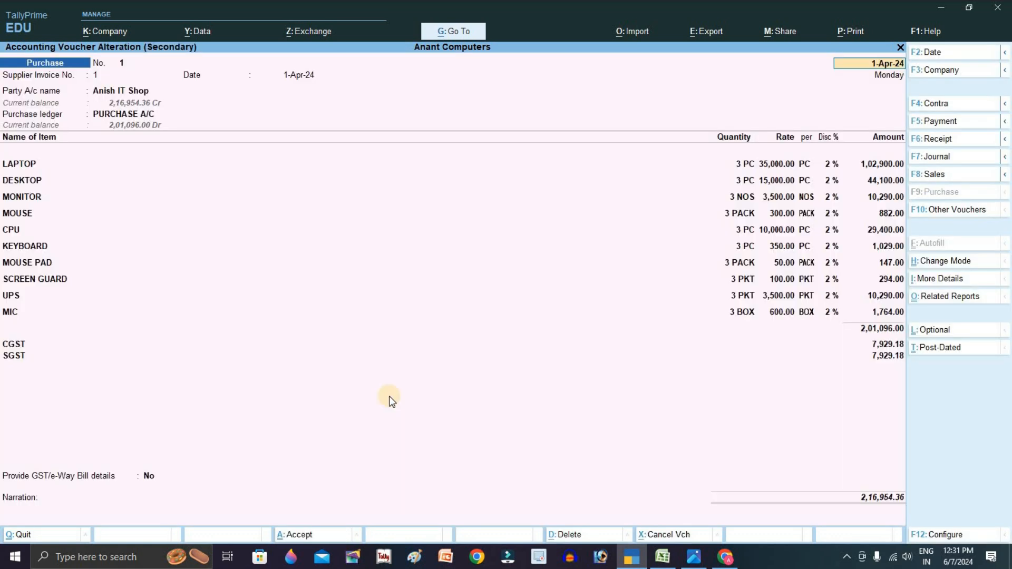
- Exit the purchase voucher and Day Book, and open a new accounting voucher from the Gateway of Tally
key("ctrl")
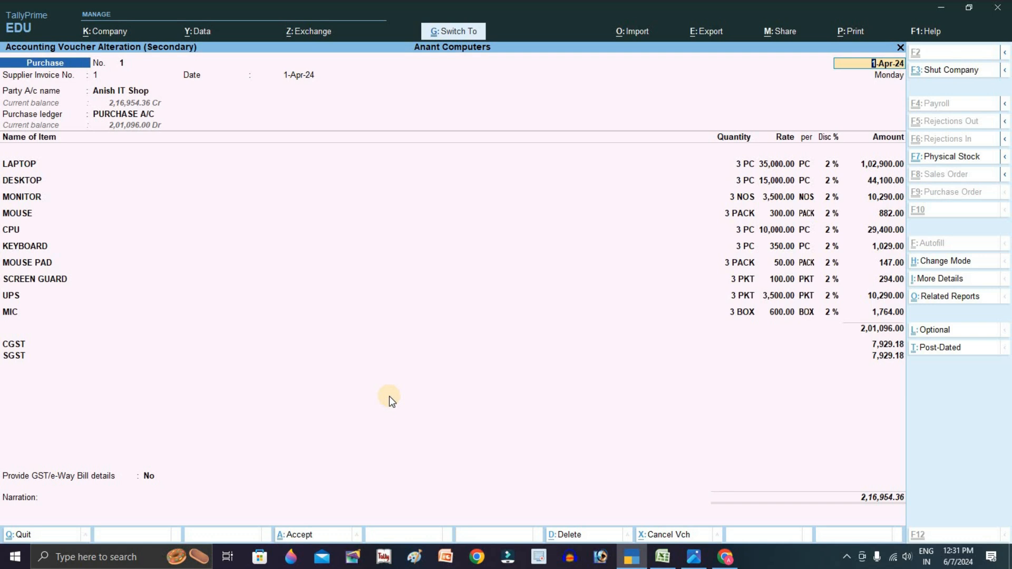
key("ctrl+q")
key("Escape")
key("Escape")
key("n")
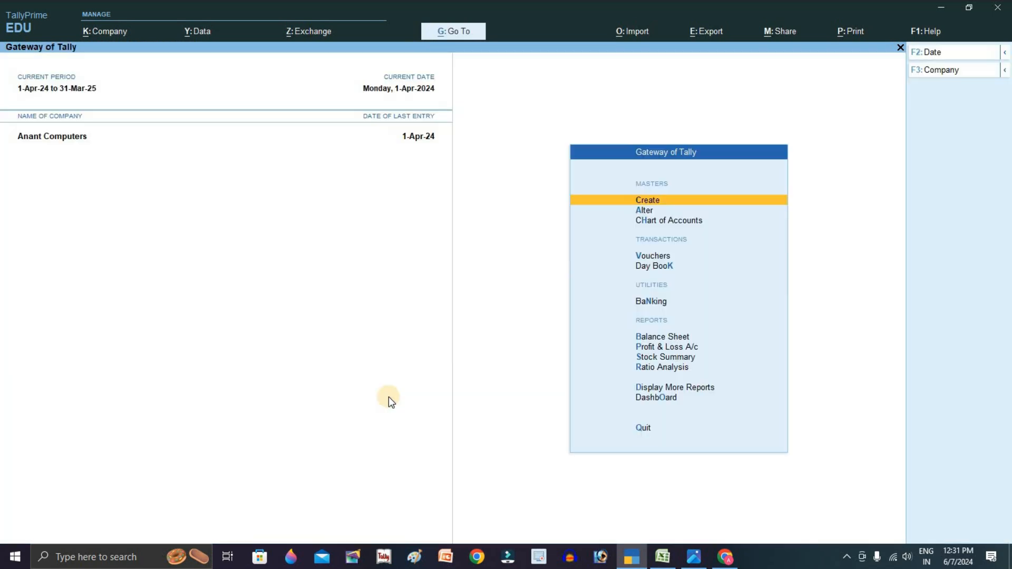
key("v")
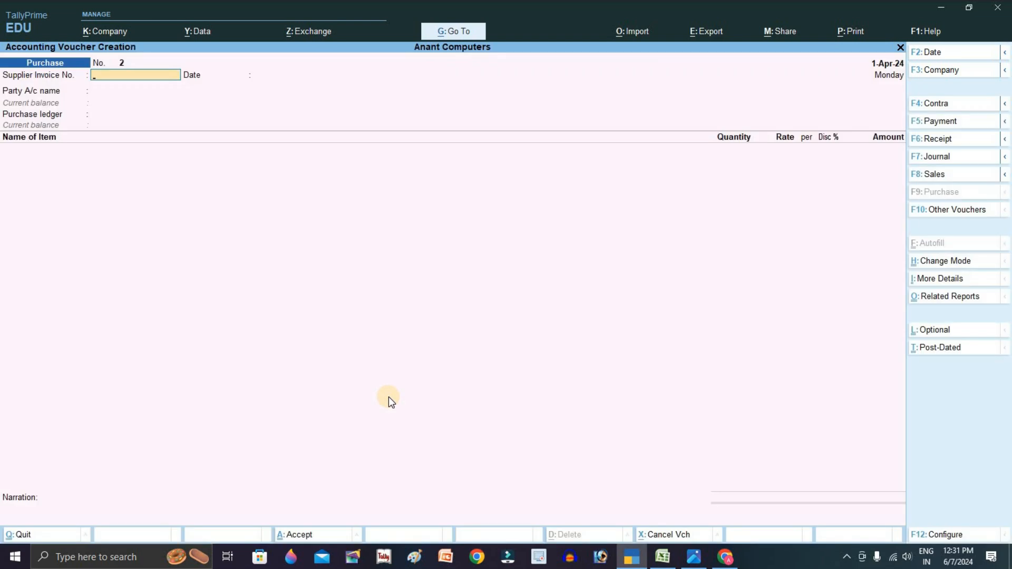
- Switch the voucher type to Sales and open the print configuration for the current voucher
key("F8")
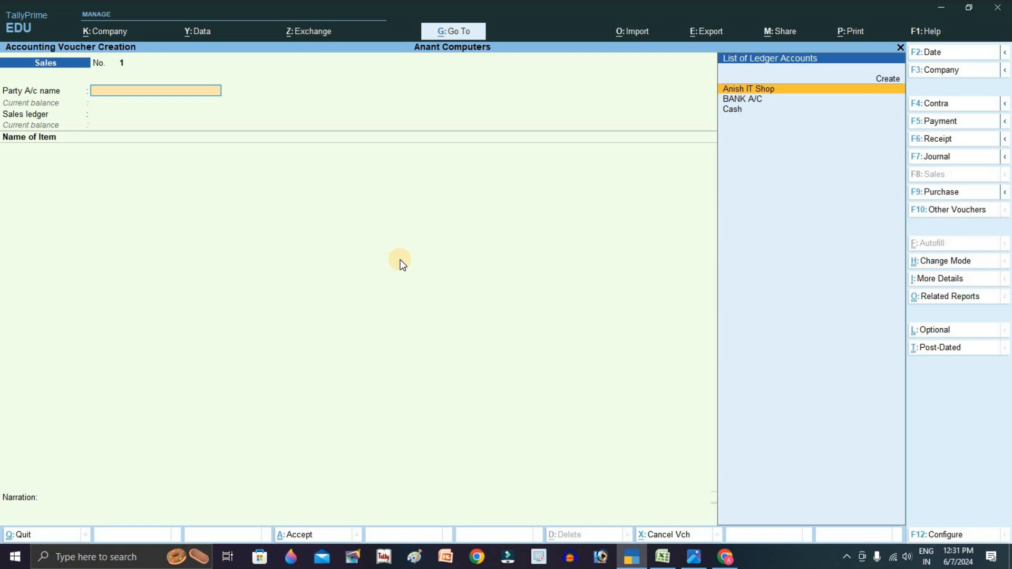
key("alt+p")
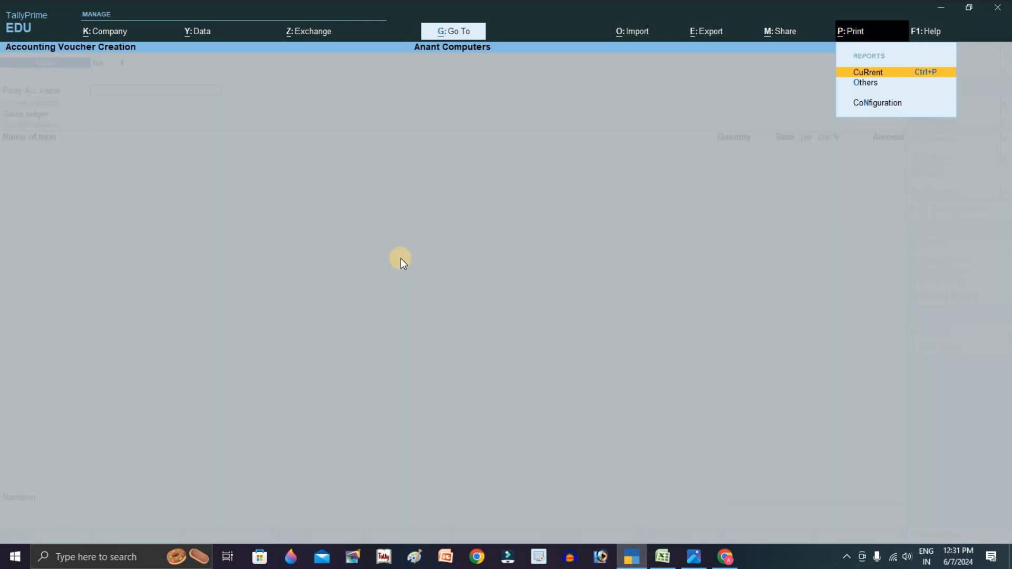
key("Return")
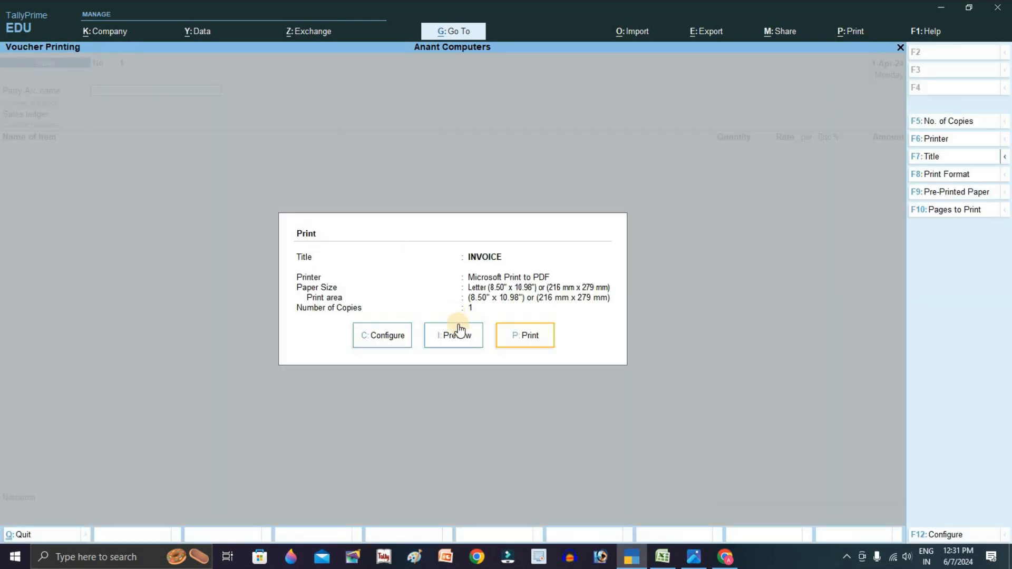
left_click(390, 345)
- Review the sales invoice print options, from Voucher Details through Statutory Details and Header Information down to the bank and tax settings in Company Details
key("Down")
key("Down")
key("Down")
key("Down")
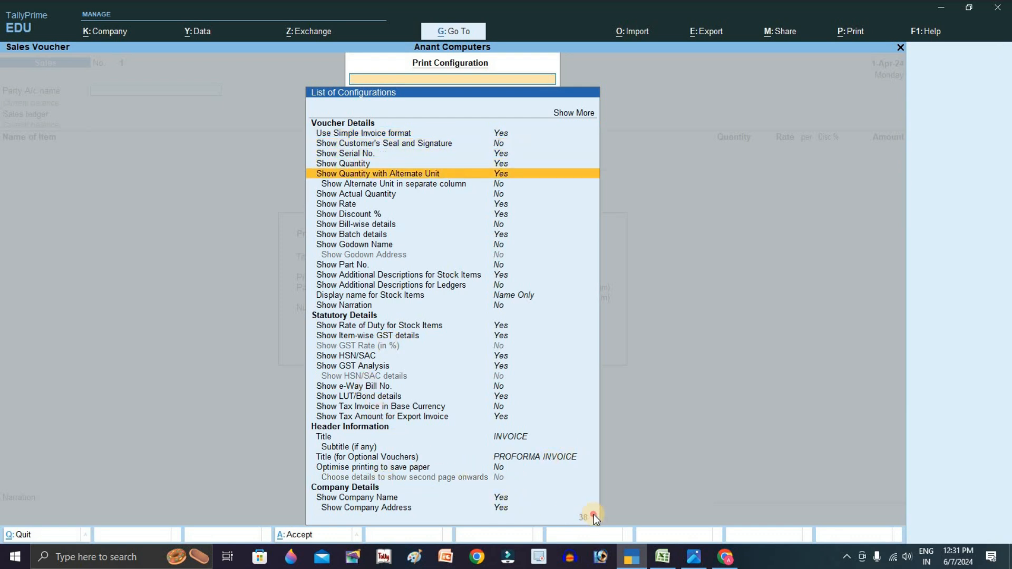
scroll(594, 515, "down", 3)
scroll(593, 514, "down", 2)
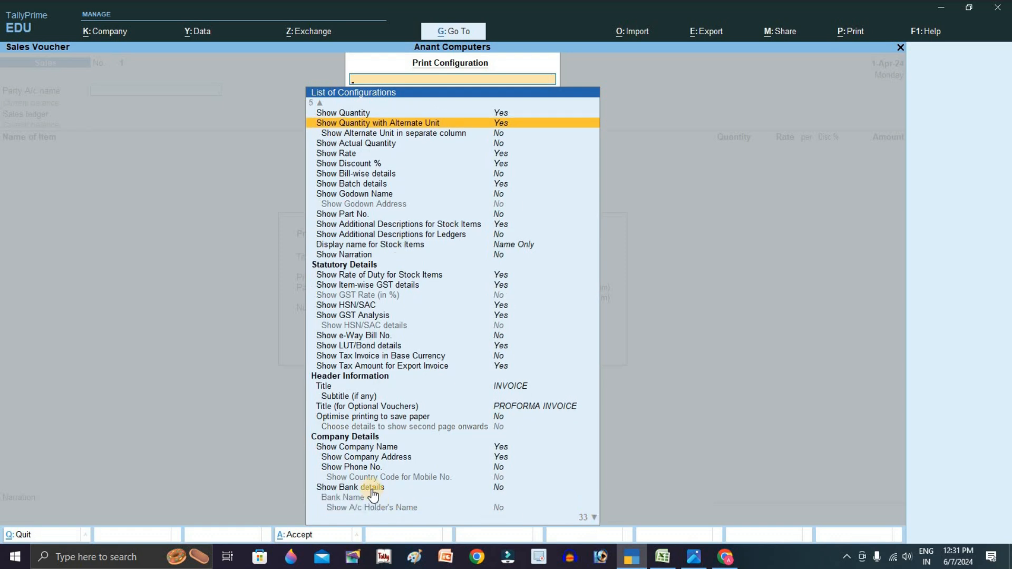
left_click(594, 518)
left_click(594, 518)
left_click(594, 519)
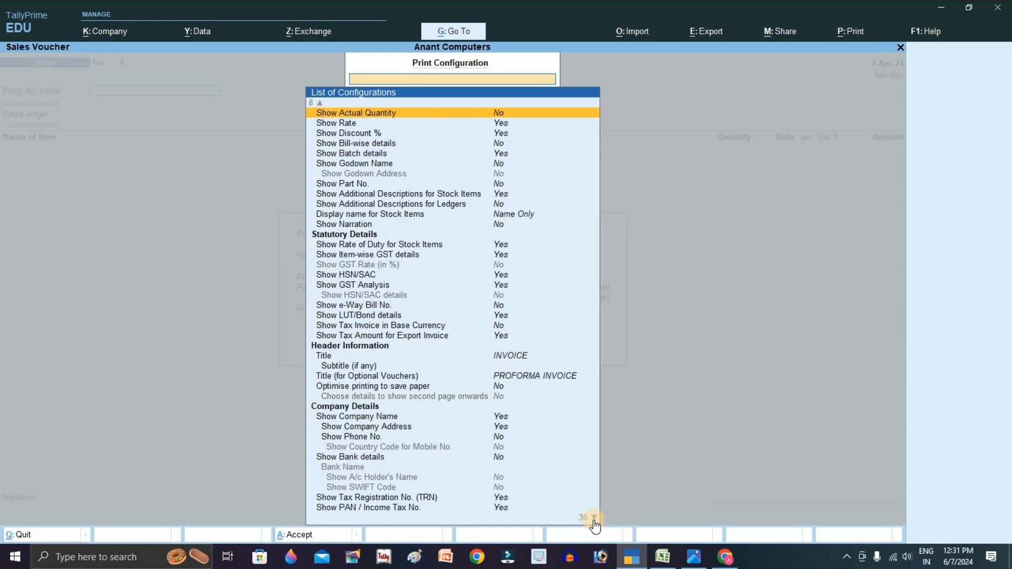